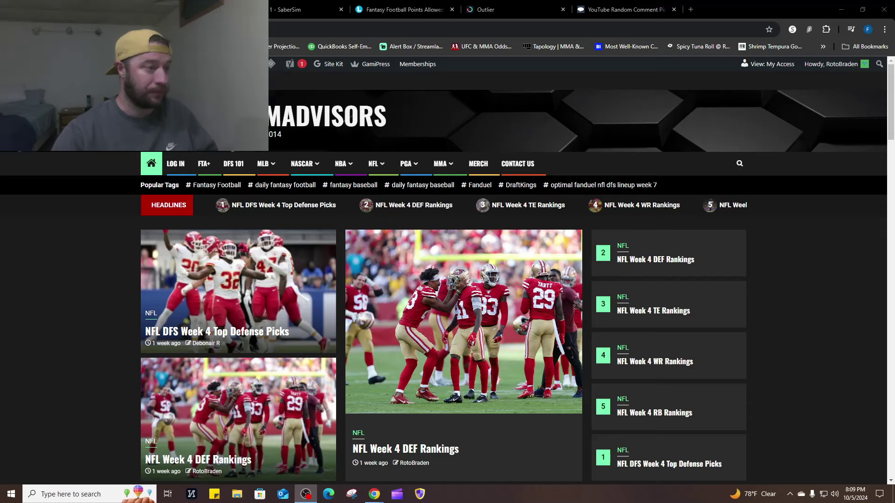
# - Draw a random winner from the 38 YouTube giveaway entries in Random Comment Picker
pyautogui.hotkey('alt', 'Tab')
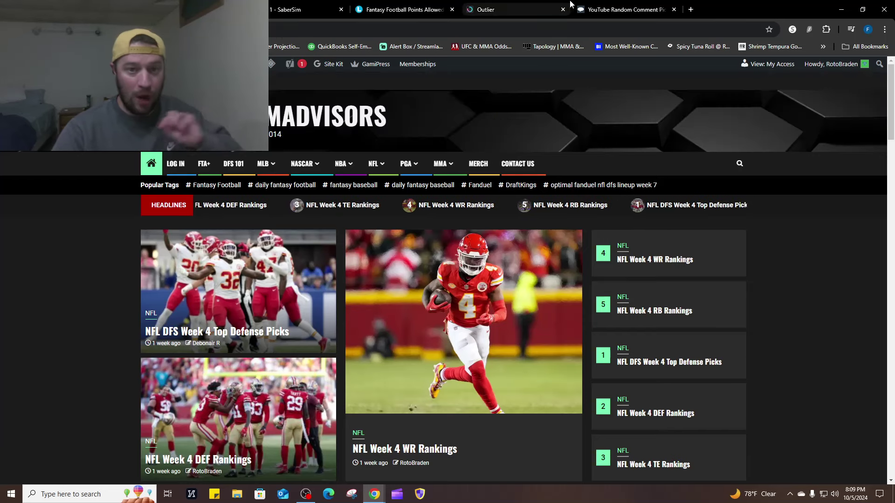
pyautogui.click(601, 9)
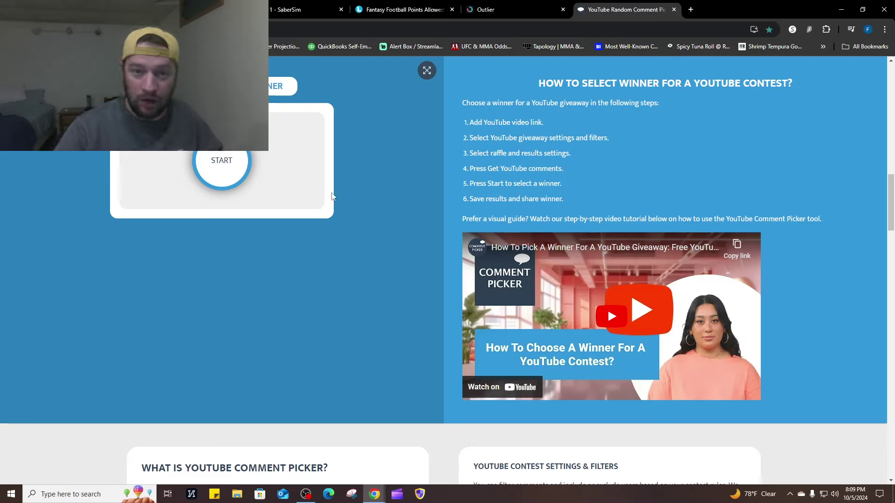
pyautogui.click(231, 159)
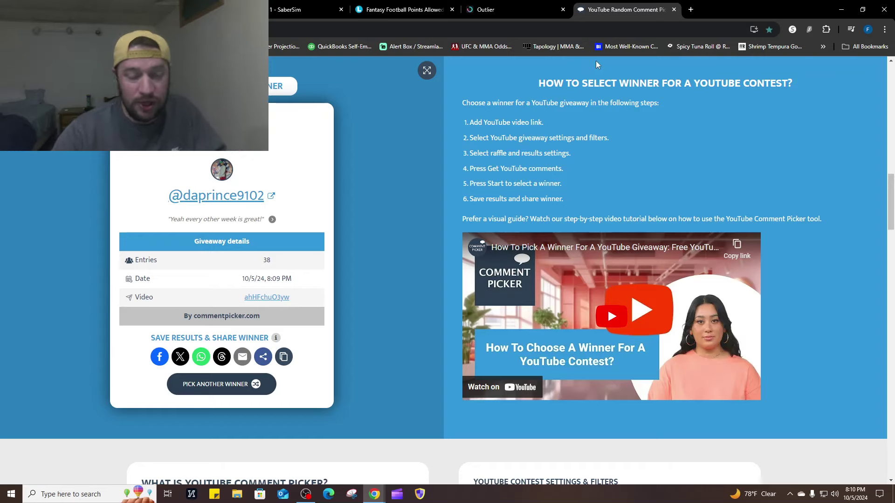
# - Close Comment Picker, glance at DraftKings and QB points allowed, then bring up SaberSim projections
pyautogui.click(674, 10)
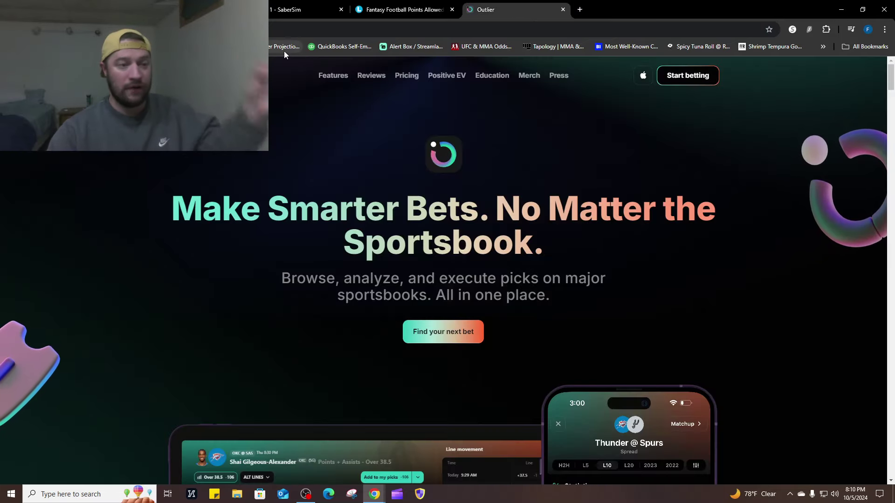
pyautogui.hotkey('ctrl', '1')
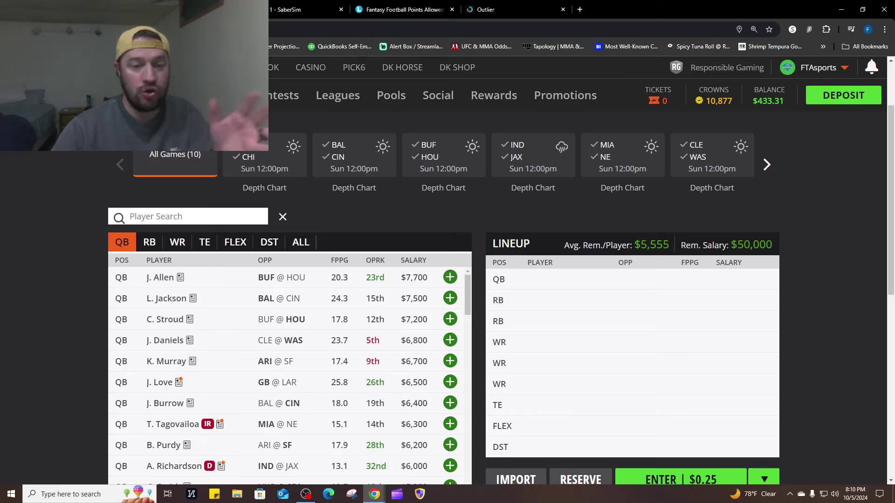
pyautogui.click(401, 9)
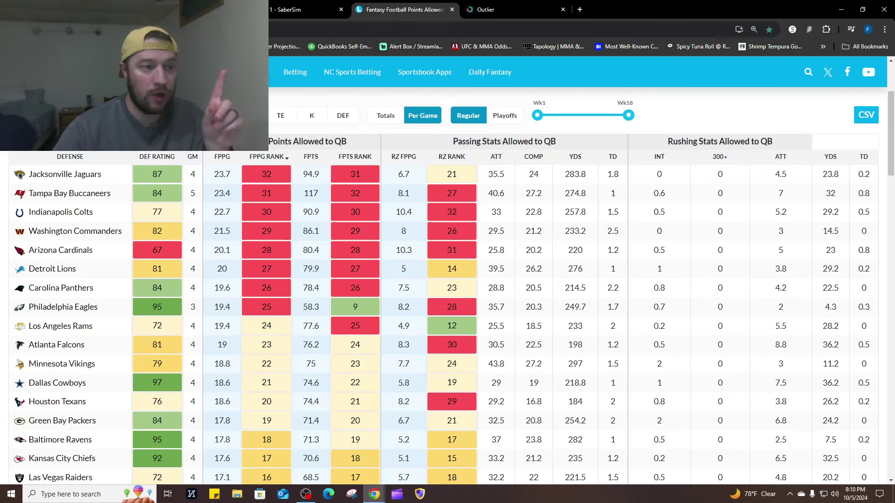
pyautogui.hotkey('ctrl', '1')
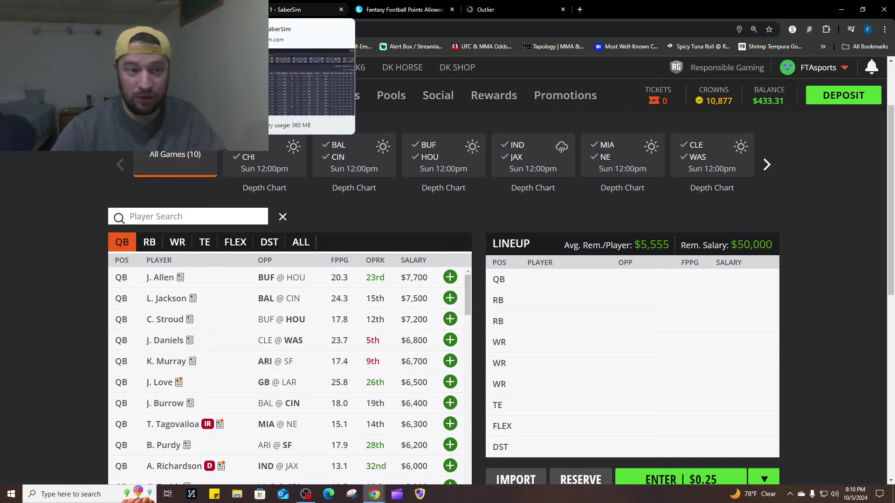
pyautogui.click(289, 9)
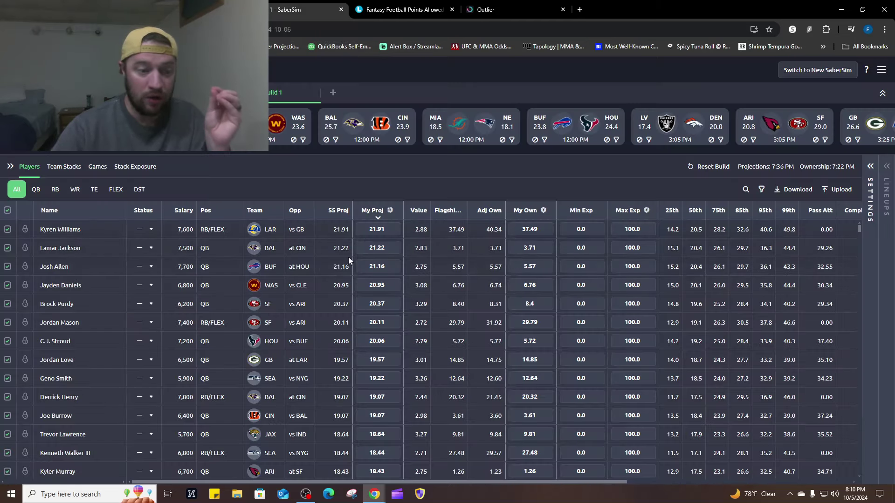
pyautogui.moveTo(555, 212)
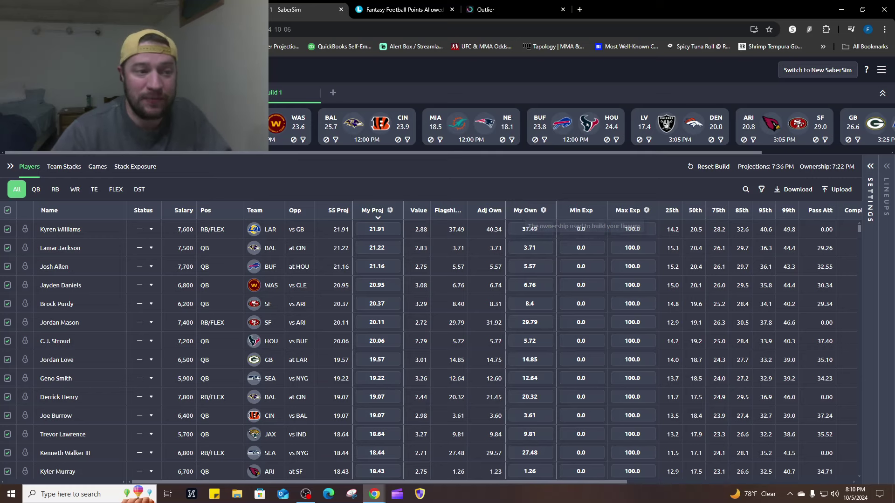
# - Review the DraftKings $25K Quarter Jukebox lineup page with its quarterback pool and $50,000 salary
pyautogui.hotkey('ctrl', 'shift', 'Tab')
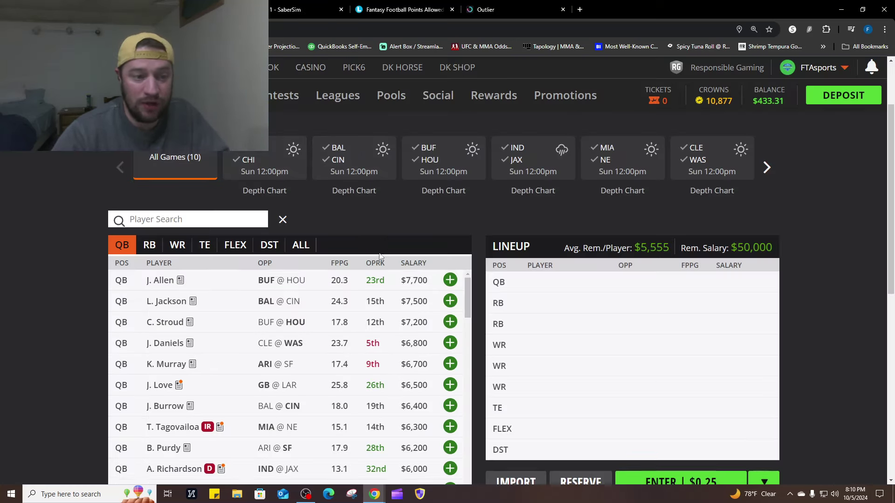
pyautogui.scroll(2, 396, 274)
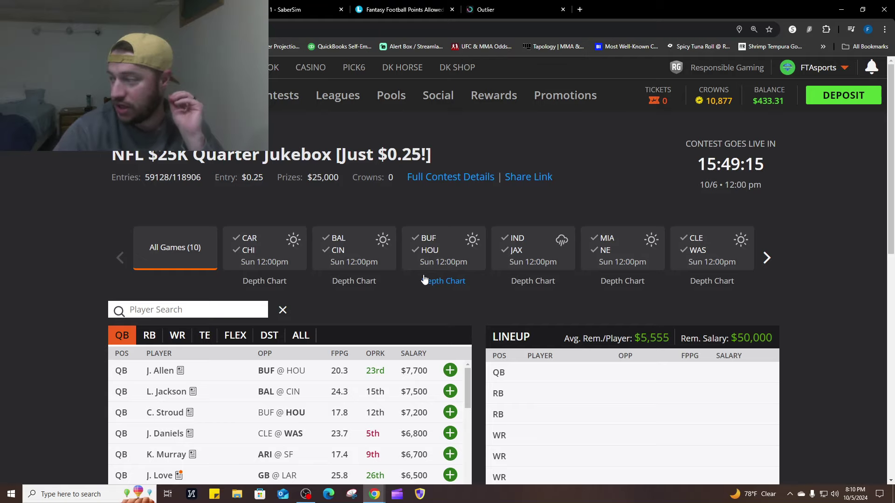
pyautogui.scroll(-3, 372, 266)
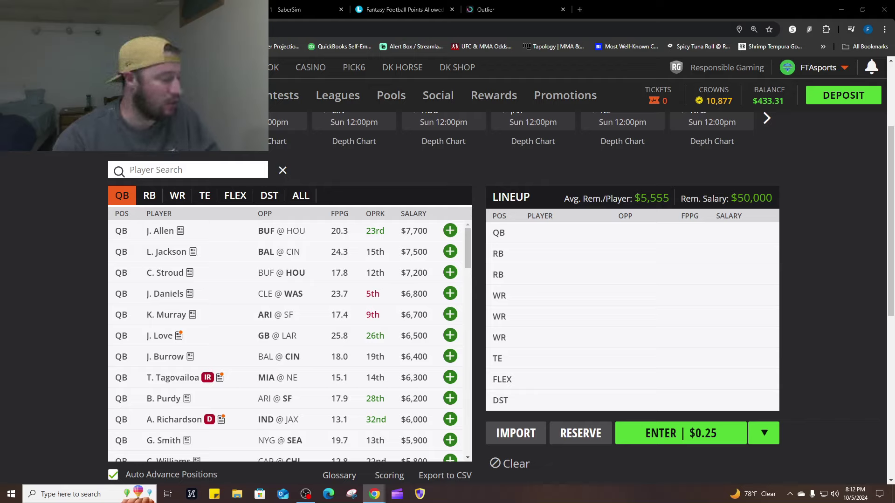
pyautogui.hotkey('alt', 'Tab')
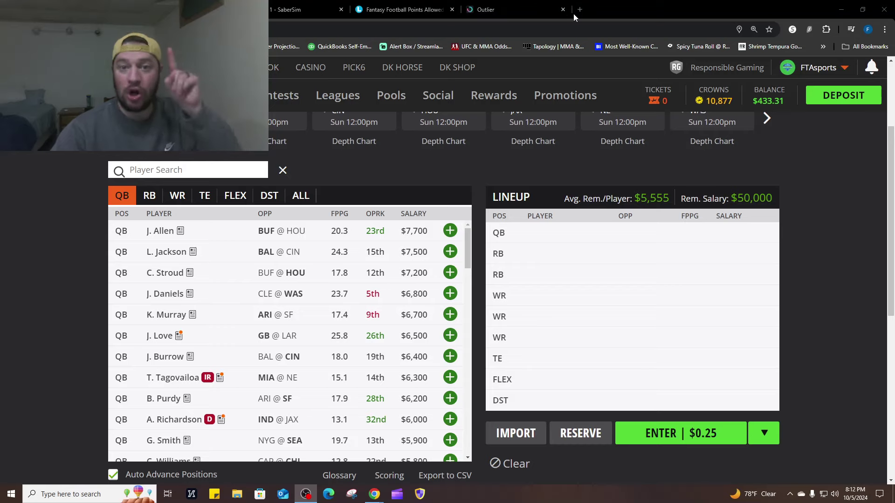
# - Launch the Outlier betting app and load its NFL player props list
pyautogui.click(531, 7)
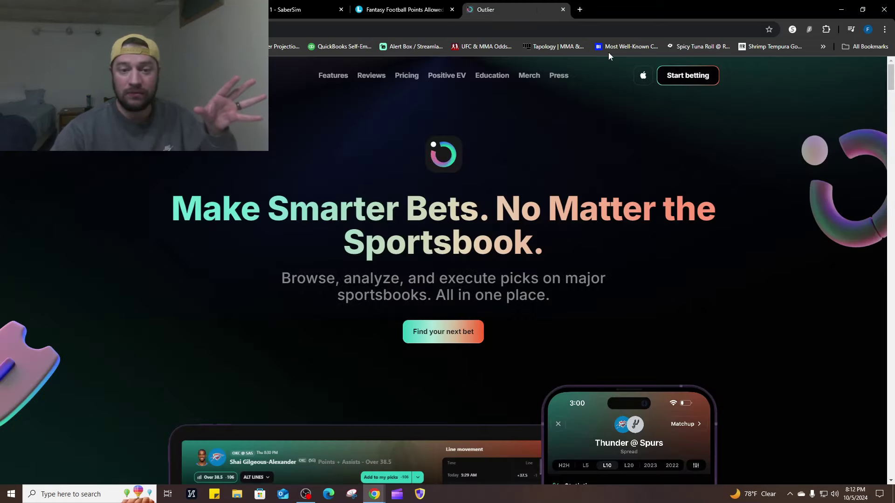
pyautogui.click(682, 79)
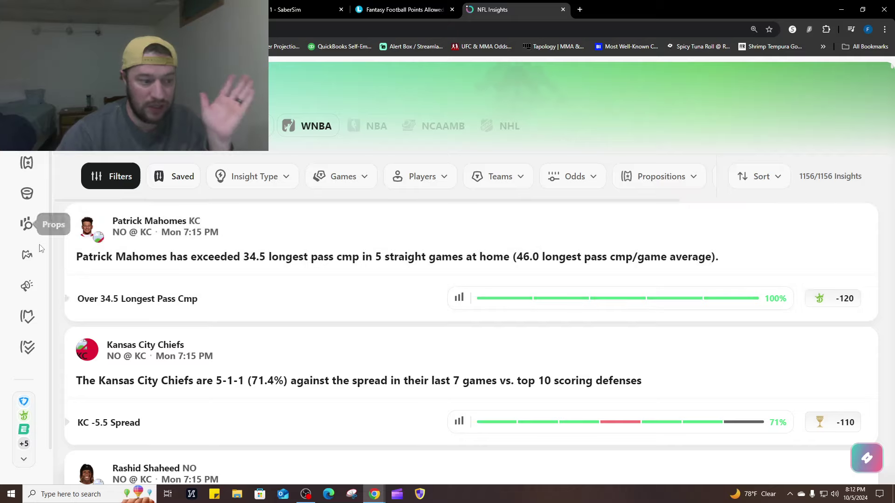
pyautogui.click(34, 231)
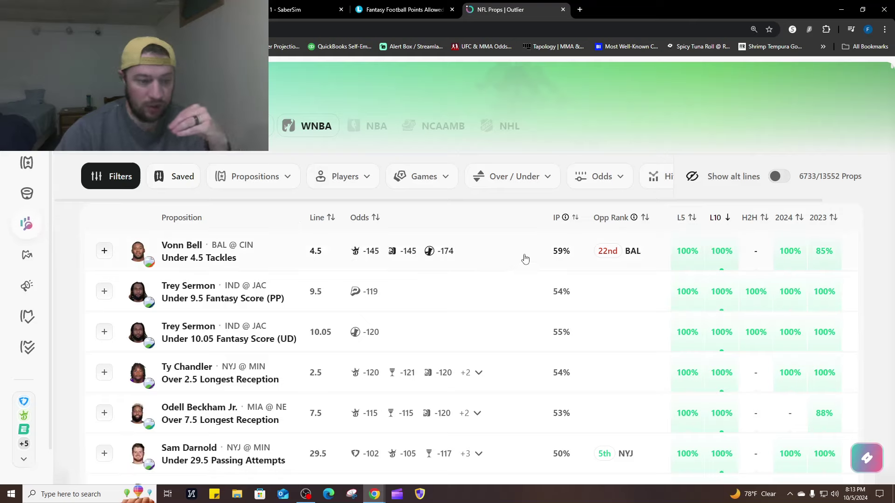
# - Check the lineups.com fantasy points allowed to quarterbacks table, then return to DraftKings
pyautogui.click(425, 13)
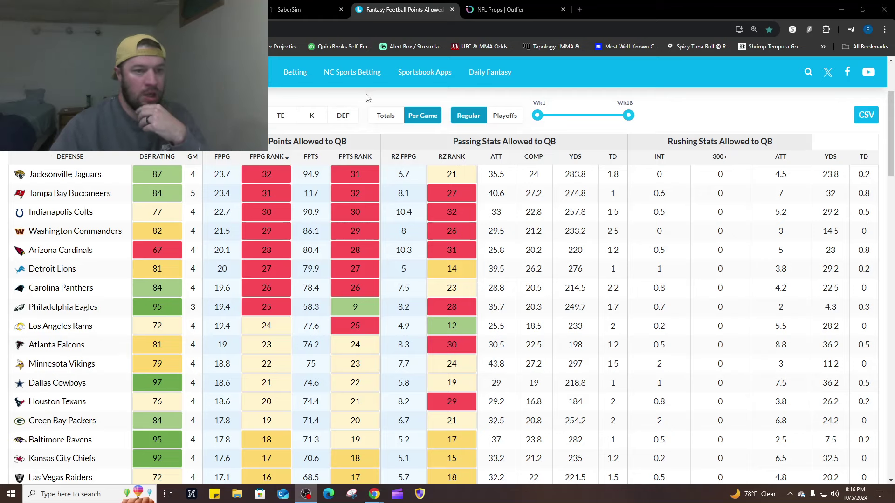
pyautogui.click(187, 9)
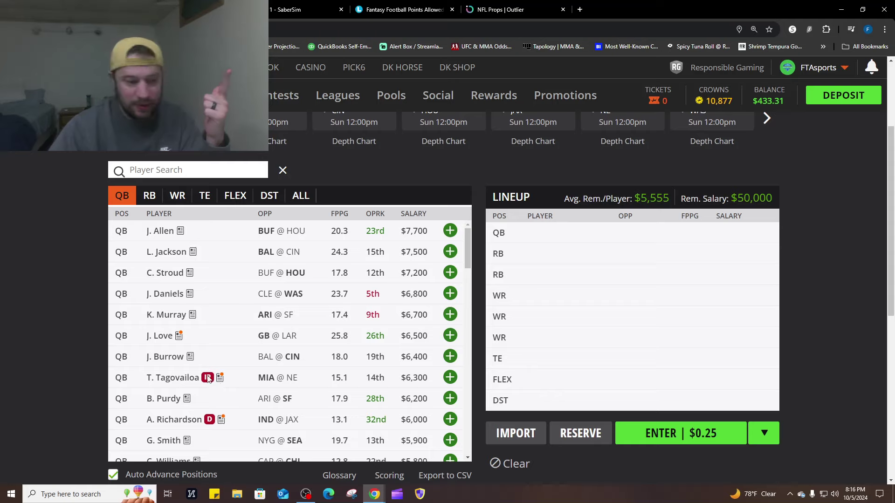
pyautogui.scroll(-1, 268, 390)
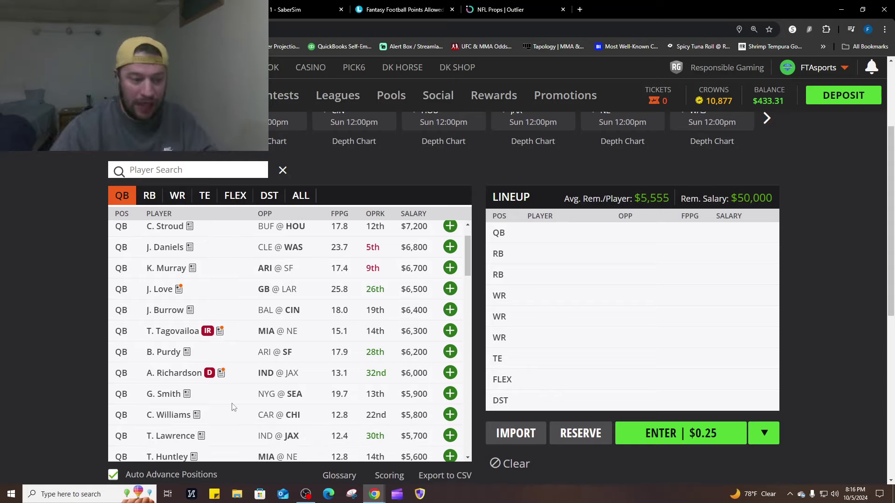
pyautogui.scroll(-10, 229, 396)
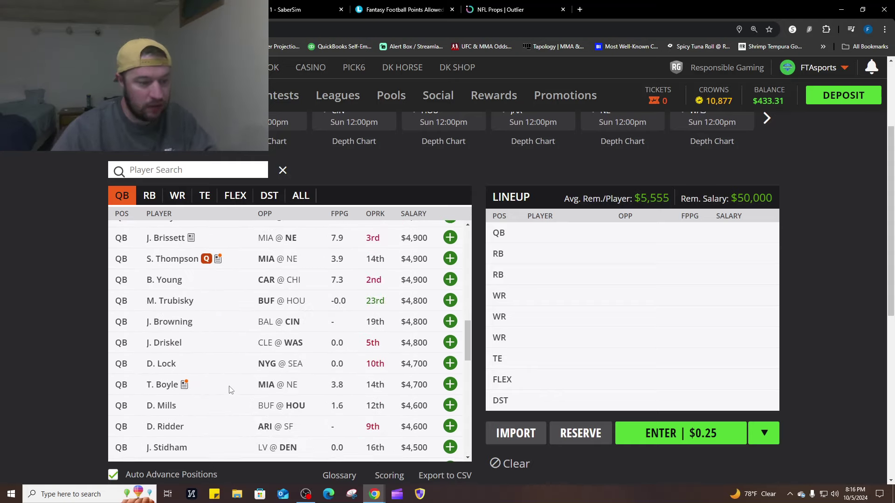
pyautogui.click(177, 261)
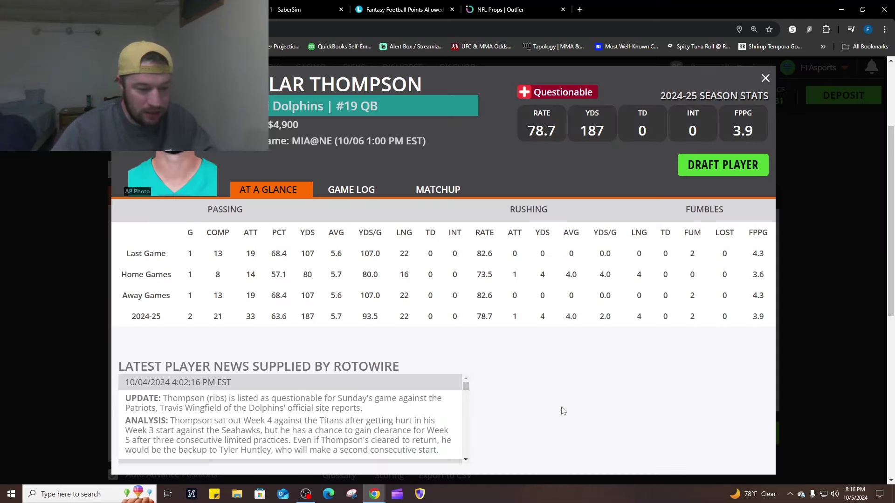
pyautogui.click(765, 79)
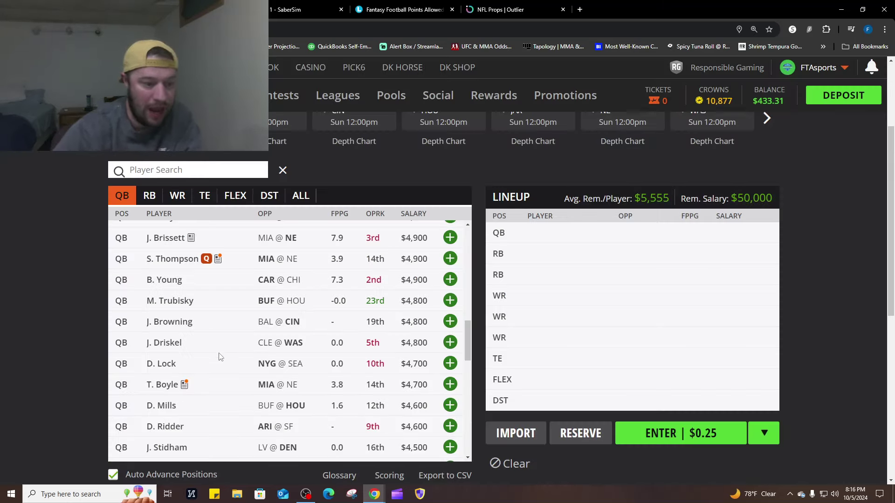
pyautogui.scroll(-4, 220, 359)
pyautogui.scroll(4, 220, 373)
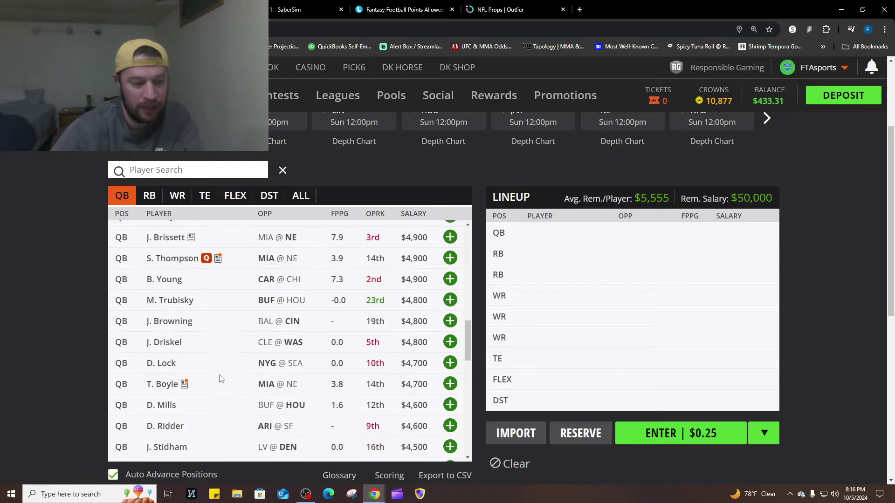
pyautogui.scroll(-10, 221, 378)
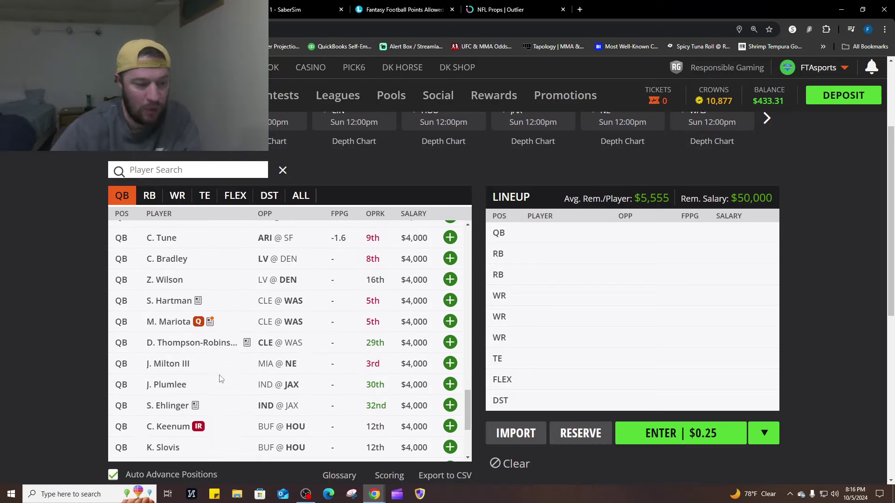
pyautogui.scroll(15, 219, 375)
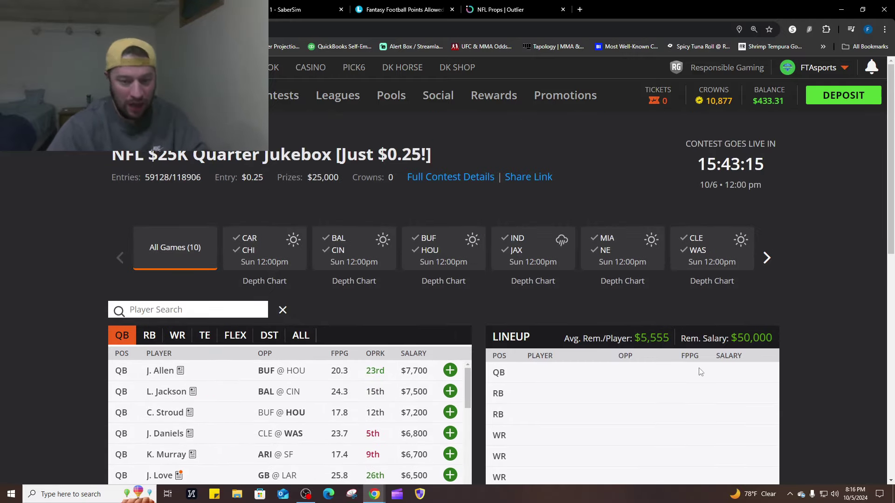
pyautogui.scroll(-4, 699, 369)
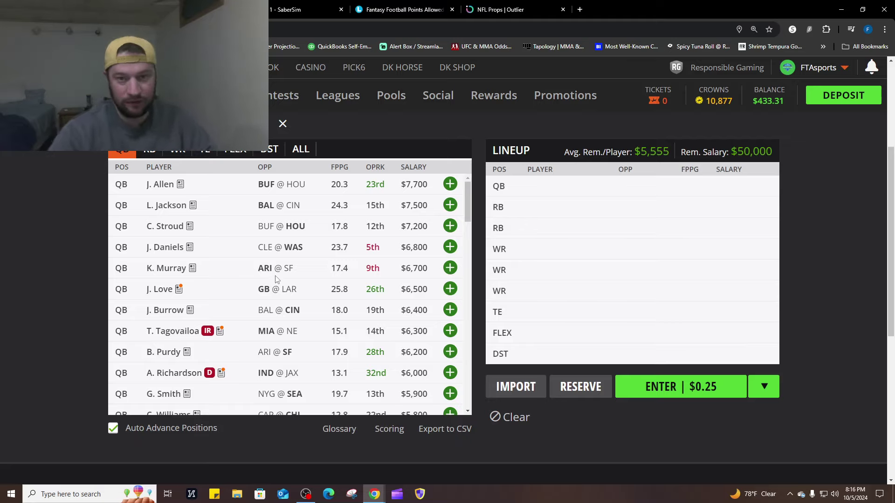
# - Browse the running back pool, checking B. Robinson Jr.'s player card along the way
pyautogui.click(153, 151)
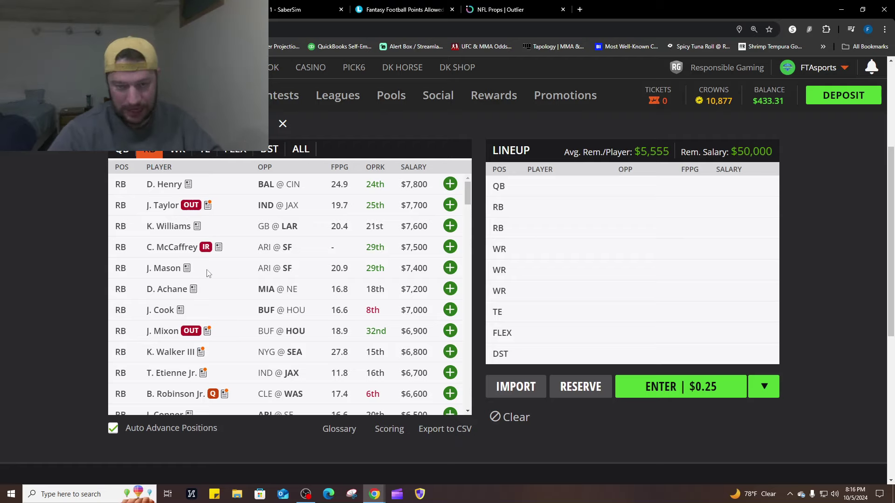
pyautogui.scroll(-3, 169, 333)
pyautogui.click(180, 257)
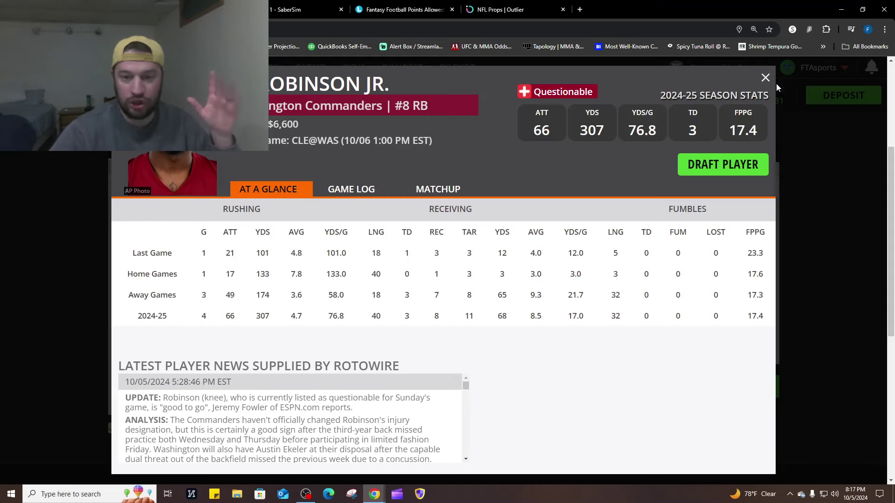
pyautogui.click(766, 78)
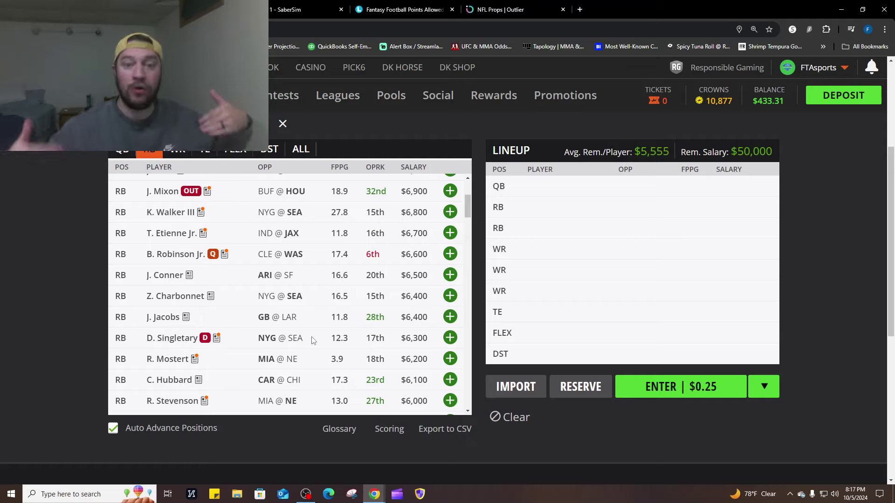
pyautogui.scroll(-2, 317, 342)
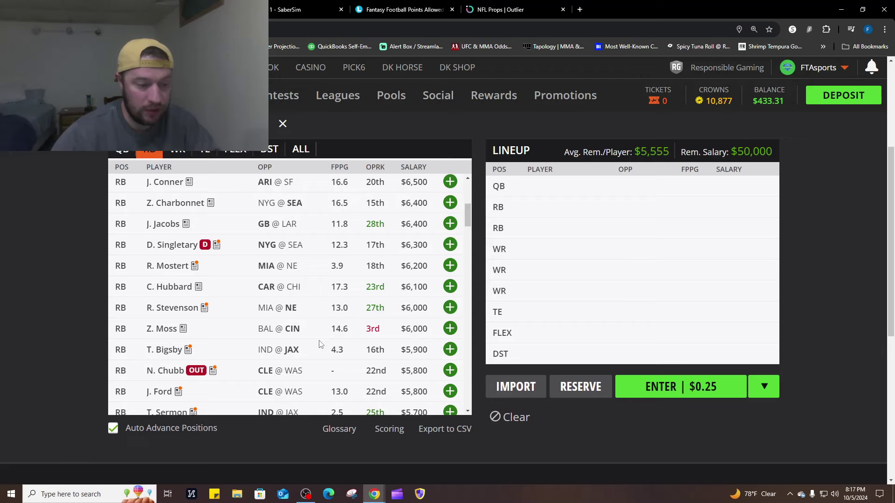
pyautogui.scroll(-8, 308, 347)
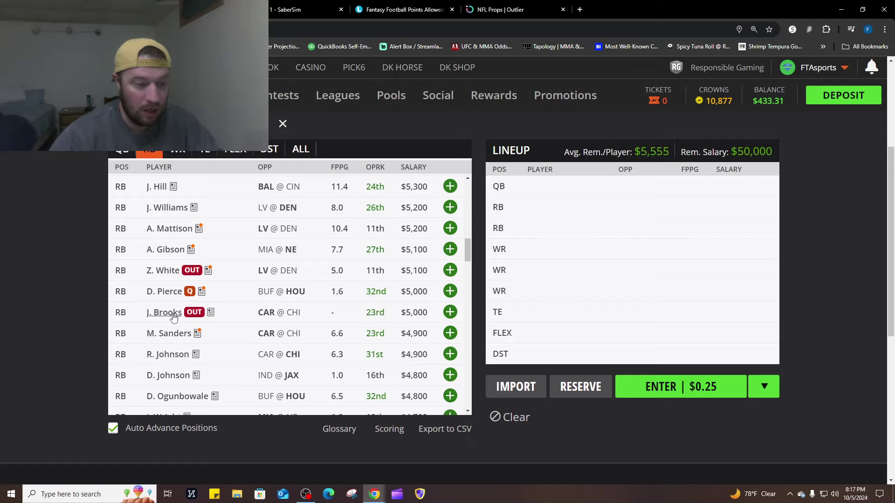
pyautogui.scroll(-3, 187, 325)
pyautogui.scroll(-3, 187, 326)
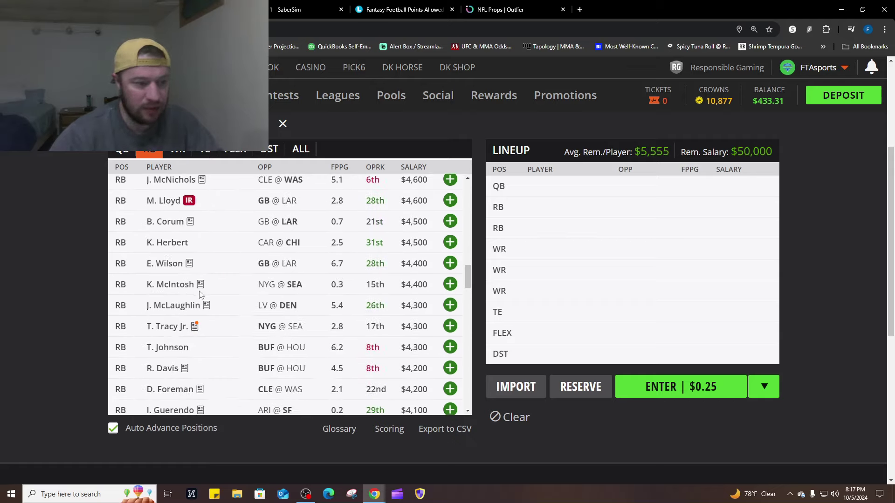
pyautogui.scroll(-3, 210, 298)
pyautogui.scroll(15, 230, 301)
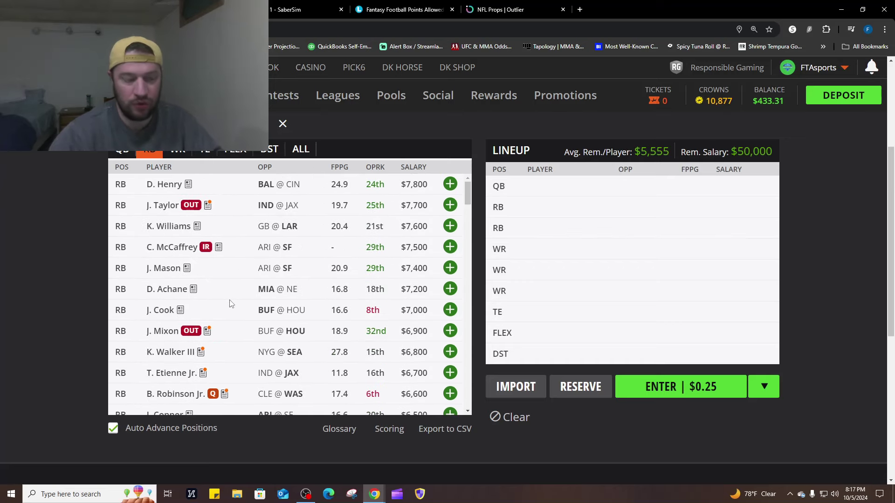
# - List the wide receivers and check R. Doubs' player card for news
pyautogui.click(178, 150)
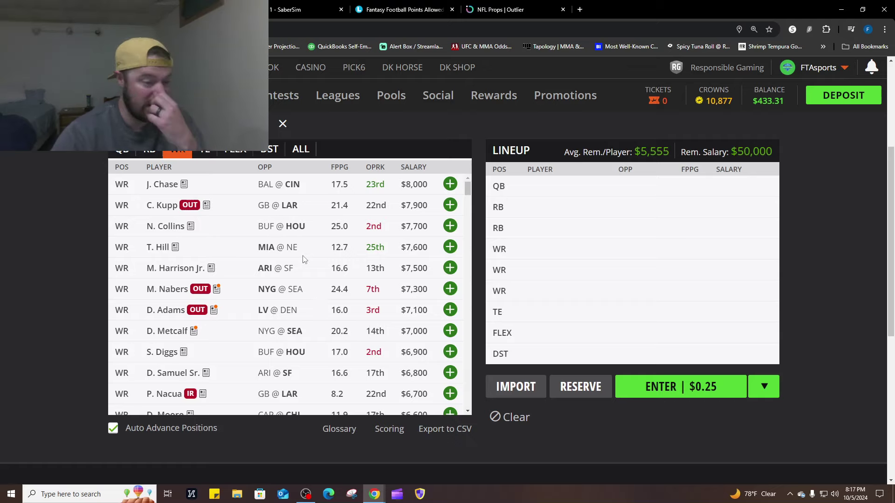
pyautogui.scroll(-3, 296, 258)
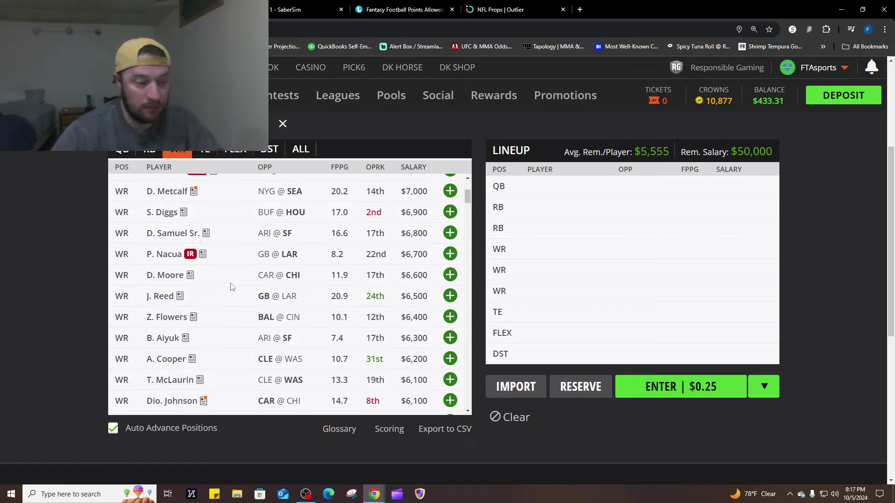
pyautogui.scroll(-5, 229, 286)
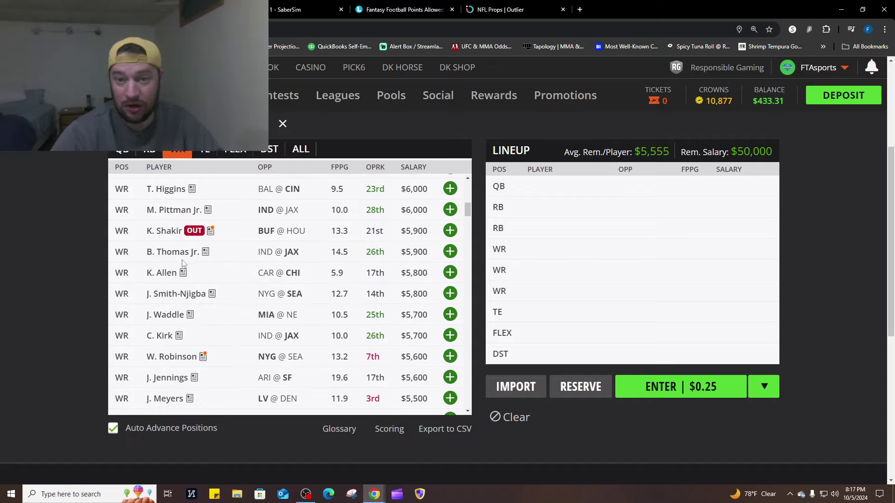
pyautogui.scroll(-4, 190, 262)
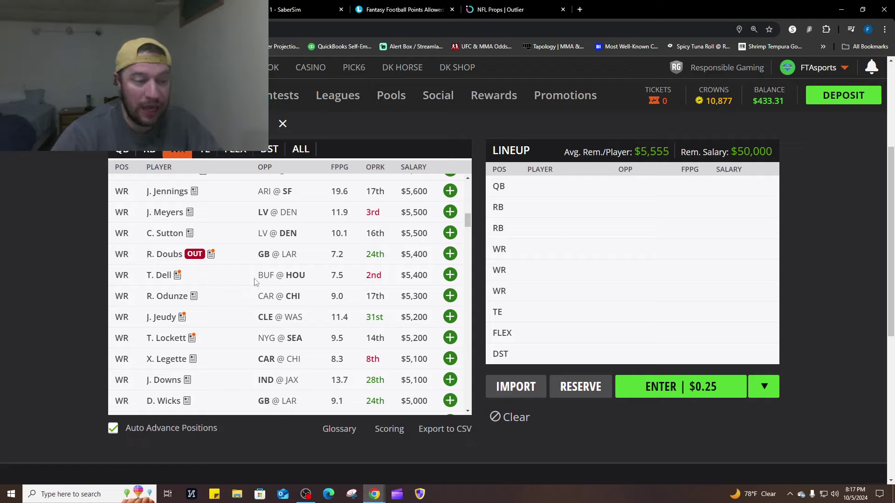
pyautogui.click(166, 255)
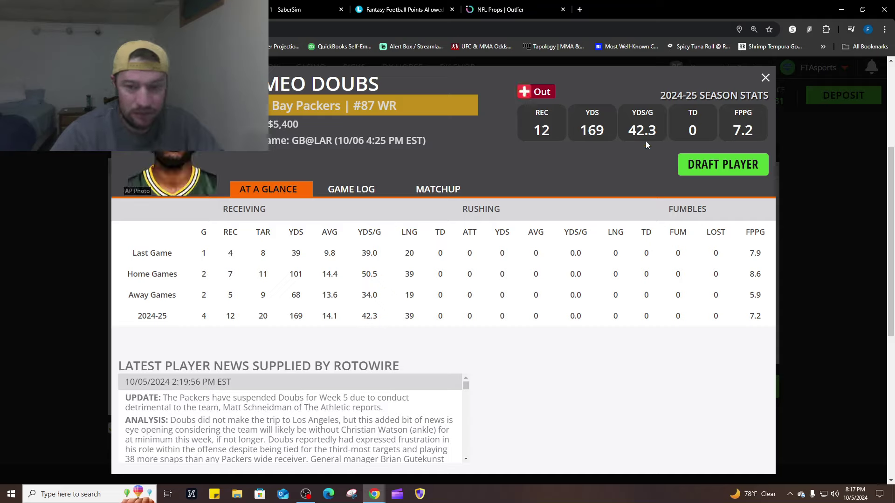
pyautogui.click(766, 78)
# - Scroll through the rest of the wide receiver pool
pyautogui.scroll(-2, 303, 296)
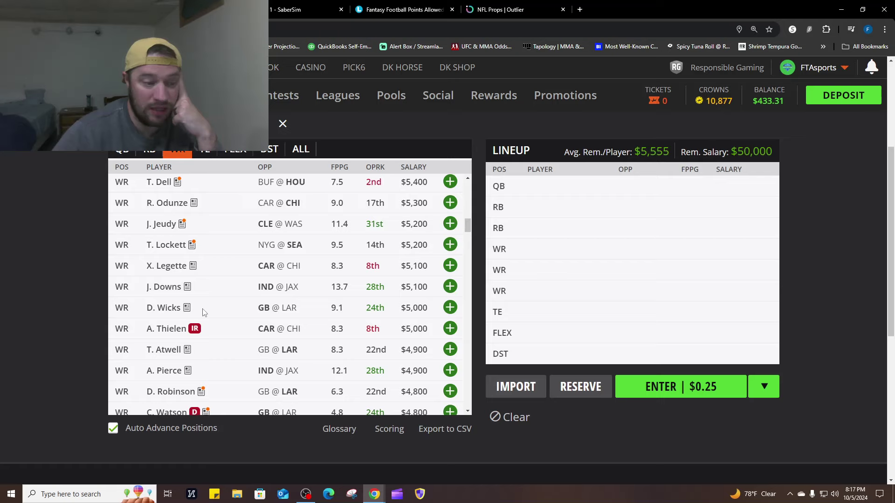
pyautogui.scroll(2, 196, 326)
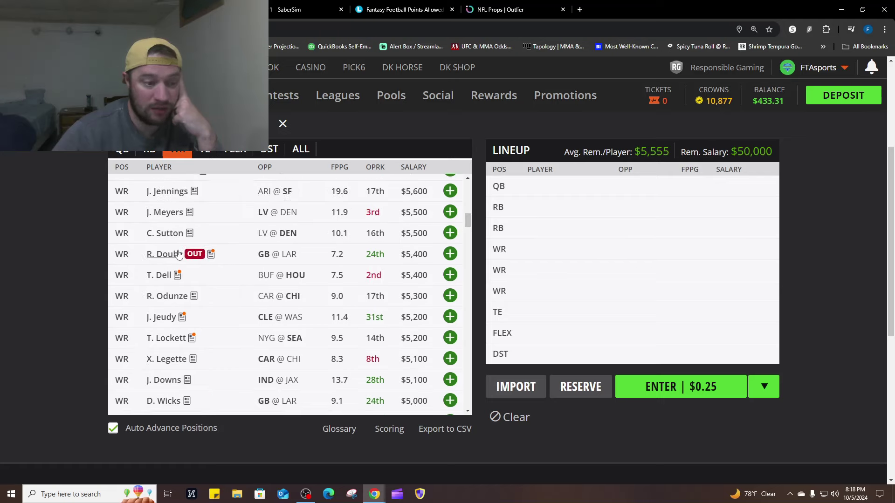
pyautogui.scroll(-5, 200, 303)
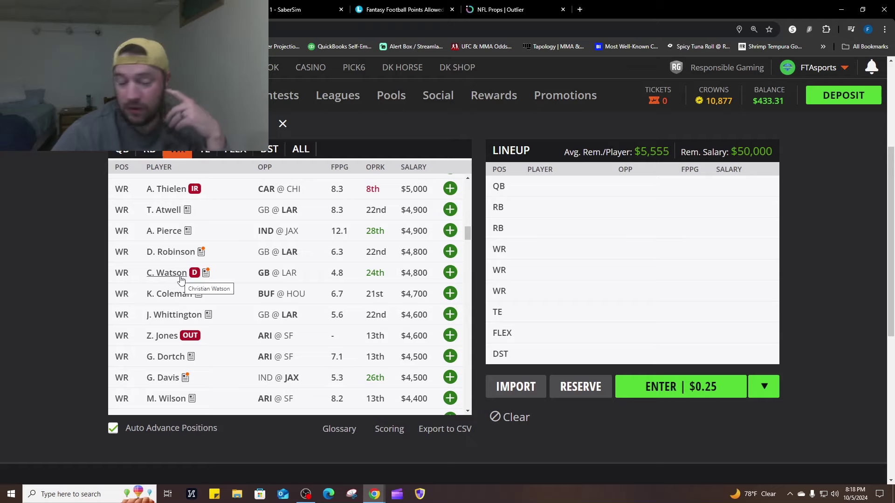
pyautogui.scroll(-3, 287, 365)
pyautogui.scroll(-5, 287, 365)
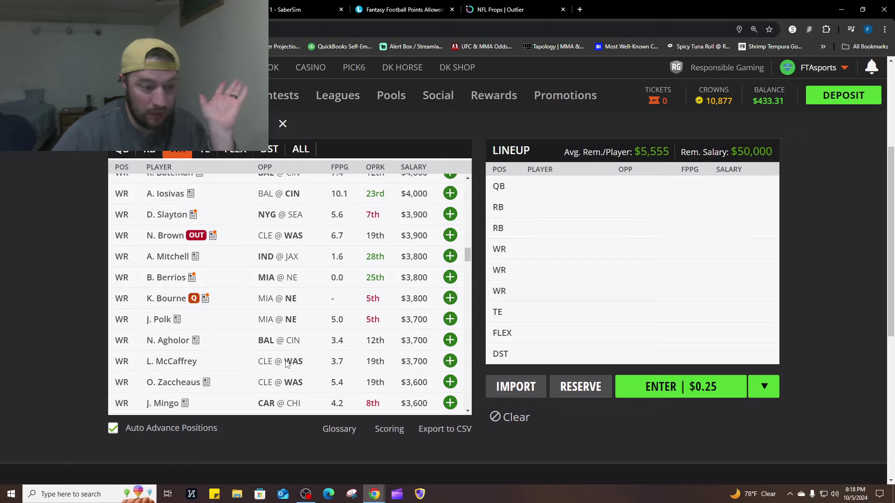
pyautogui.scroll(-4, 287, 363)
pyautogui.scroll(1, 287, 366)
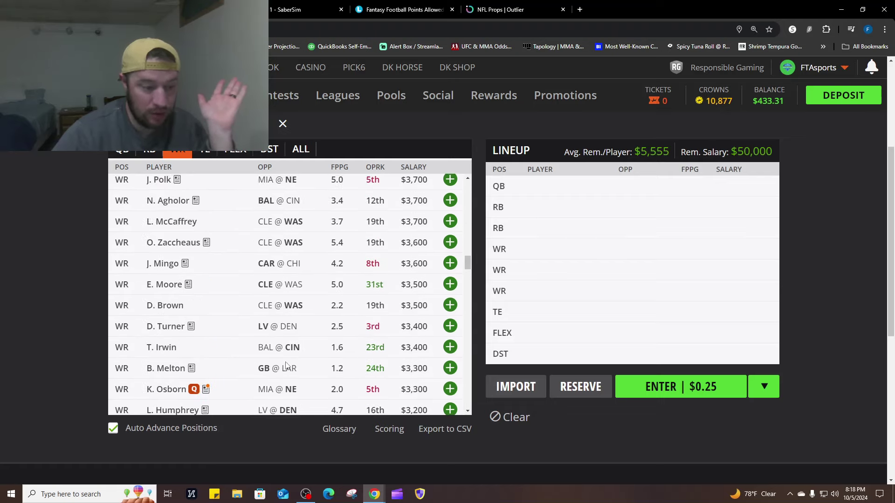
pyautogui.scroll(-3, 284, 363)
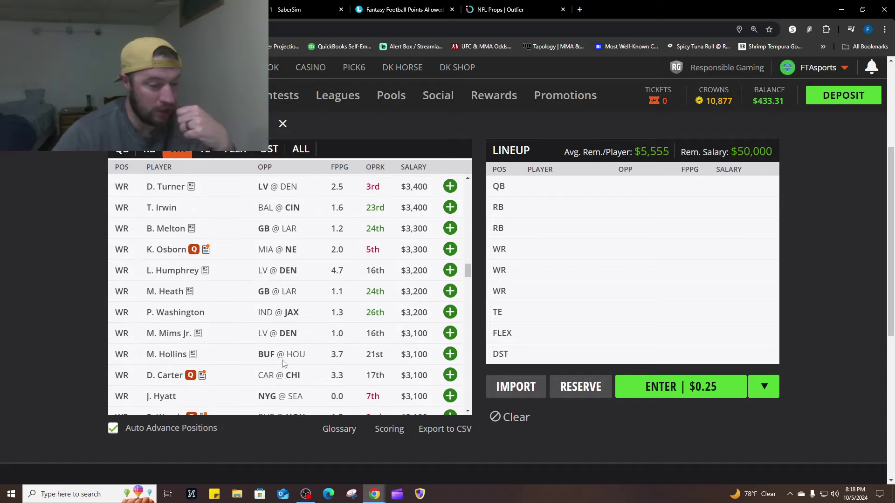
pyautogui.scroll(15, 283, 365)
pyautogui.scroll(6, 281, 351)
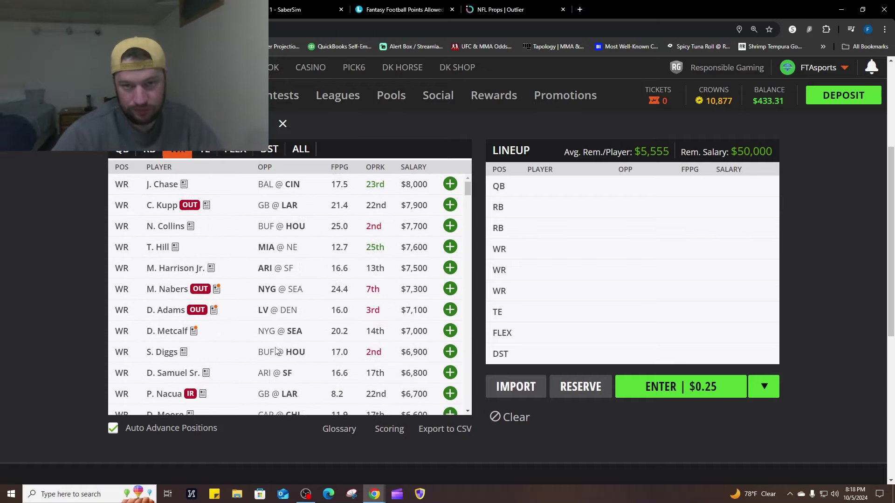
pyautogui.click(202, 152)
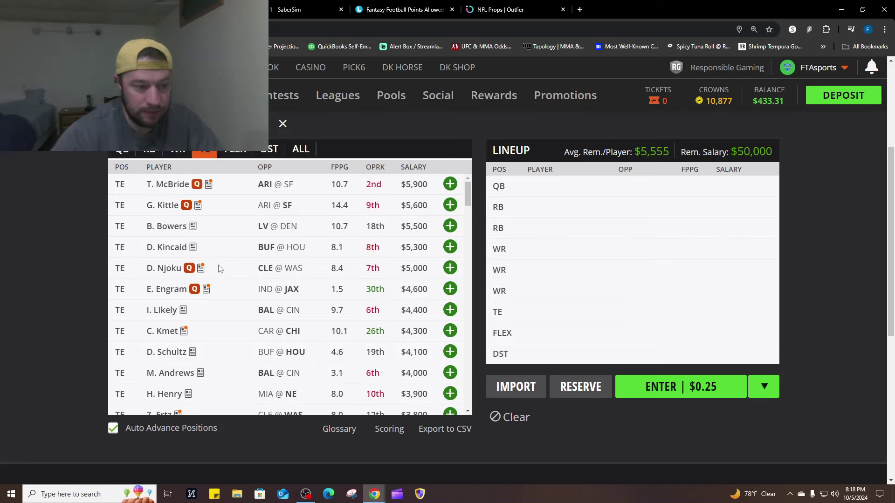
pyautogui.click(172, 185)
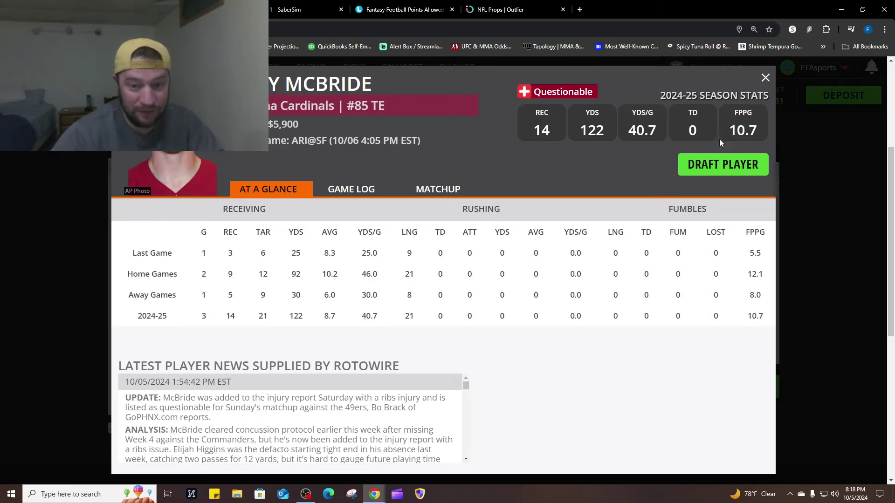
pyautogui.click(765, 77)
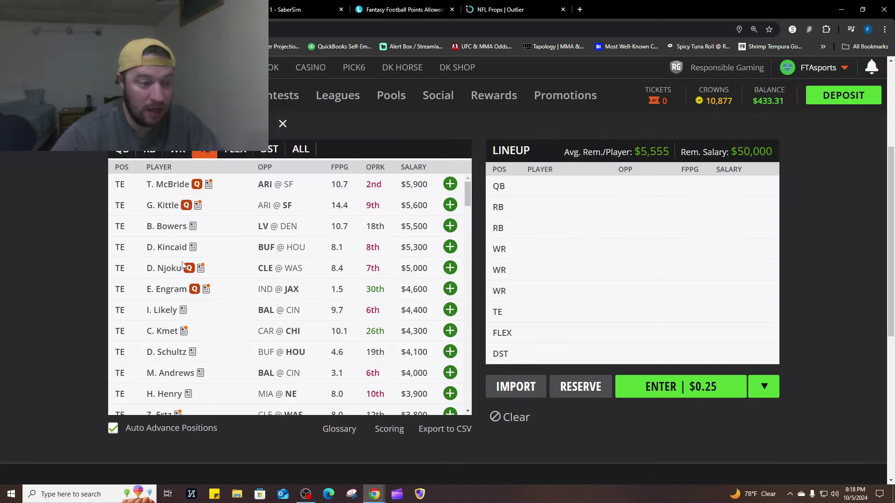
pyautogui.click(171, 268)
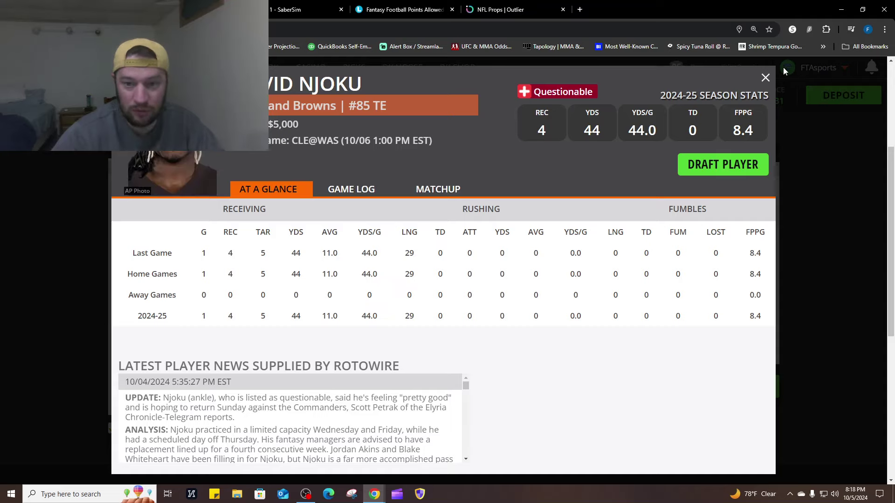
pyautogui.click(765, 77)
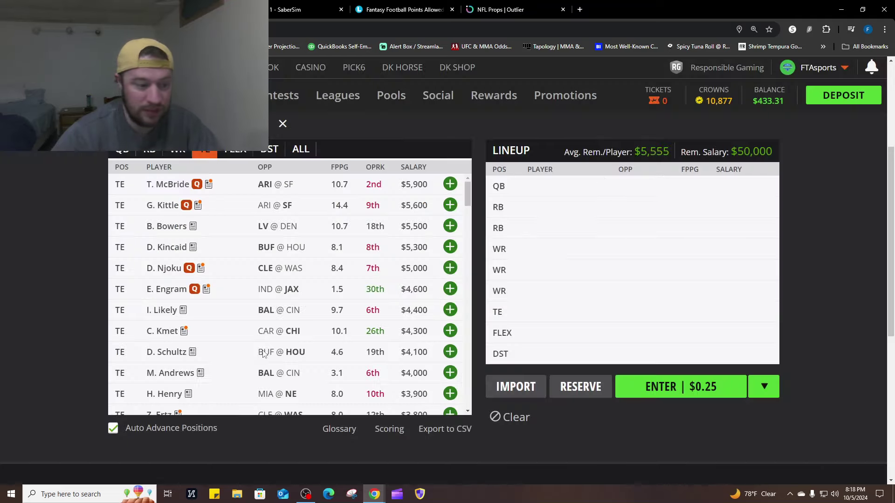
pyautogui.click(164, 291)
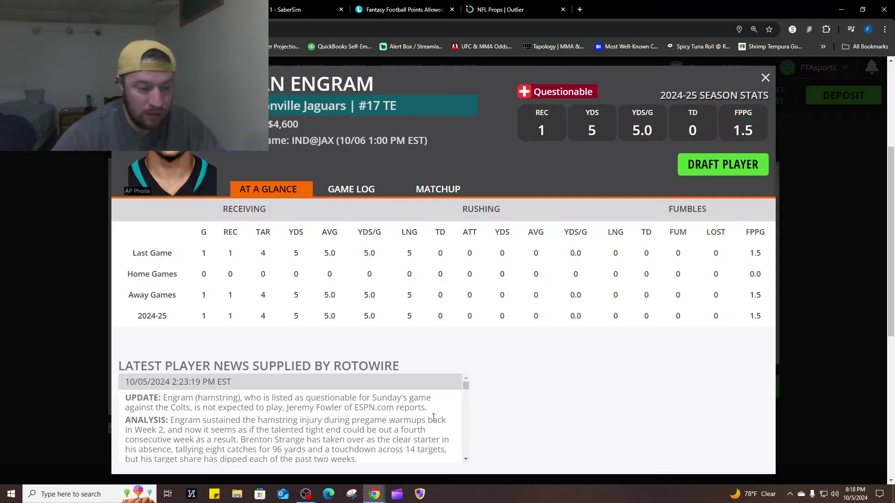
pyautogui.click(765, 78)
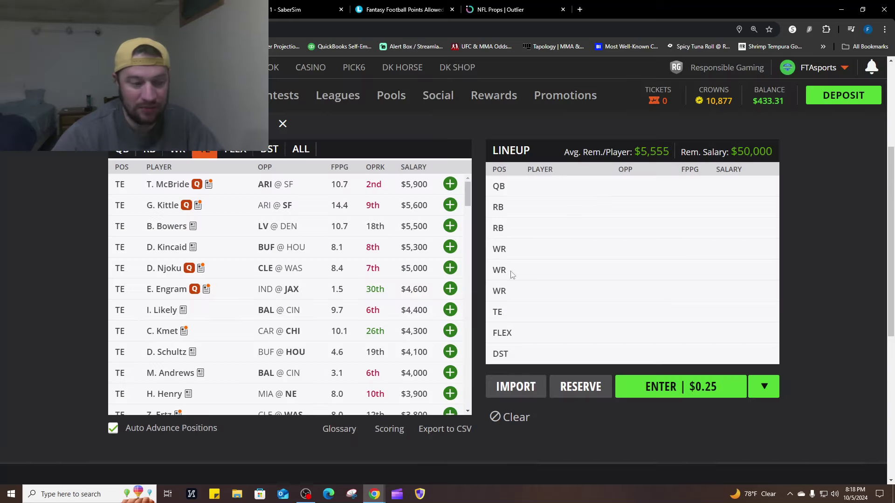
pyautogui.scroll(-5, 393, 310)
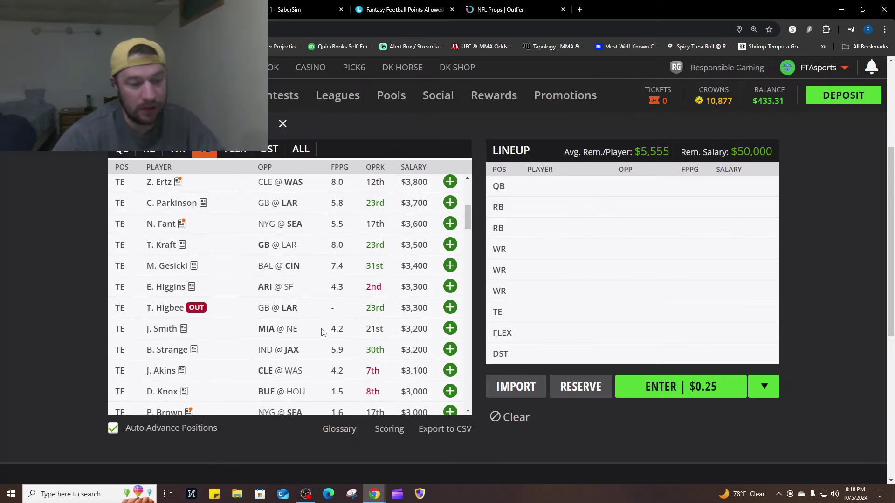
pyautogui.scroll(8, 323, 332)
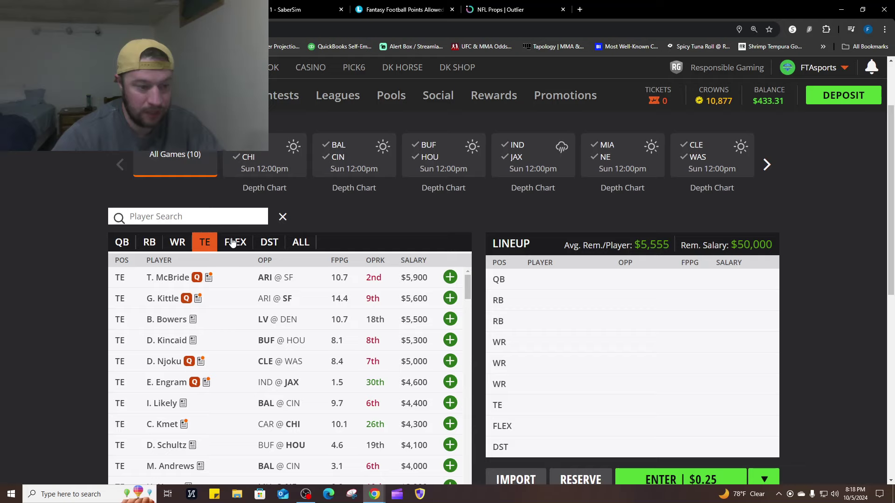
# - List the DraftKings quarterback pool, then bring back the QB points-allowed table
pyautogui.click(123, 243)
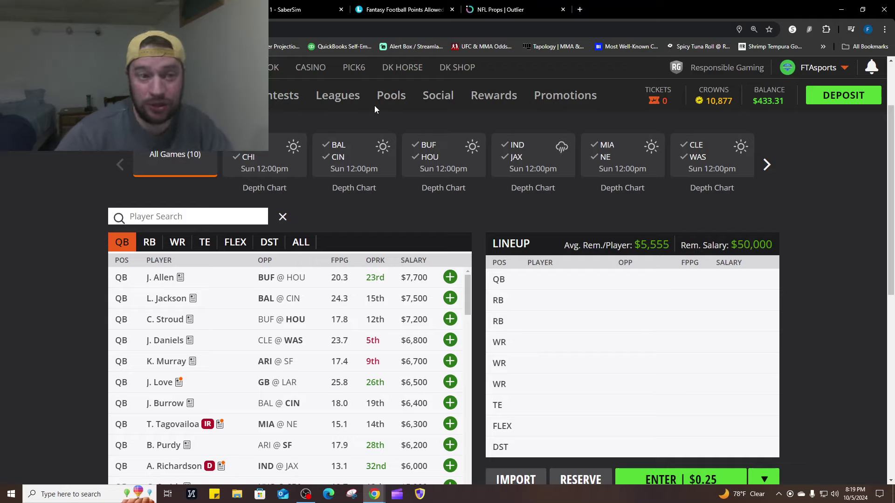
pyautogui.click(365, 11)
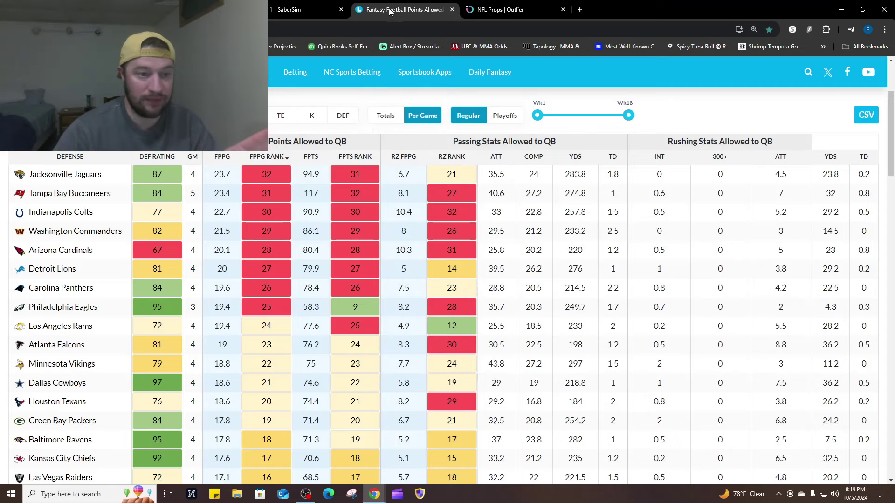
# - Close the points-allowed page and return to the FantasyTeamAdvisors homepage, browsing its MLB and NFL menus
pyautogui.click(452, 9)
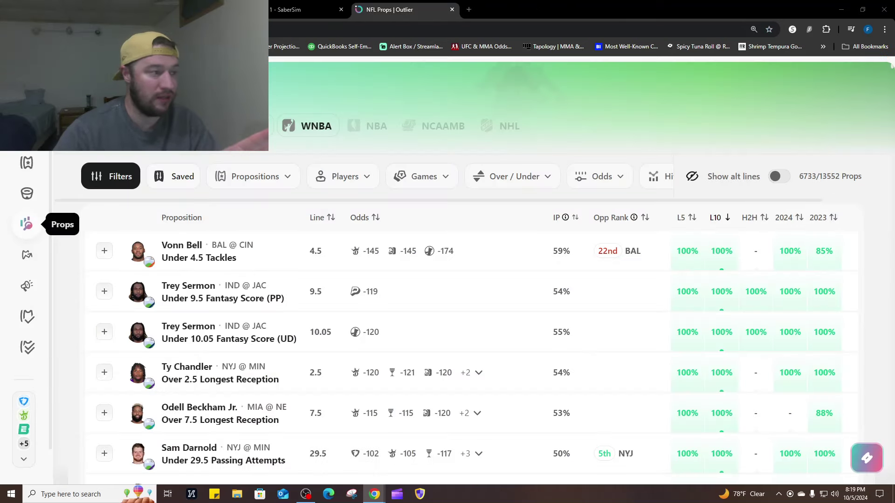
pyautogui.hotkey('alt', 'Left')
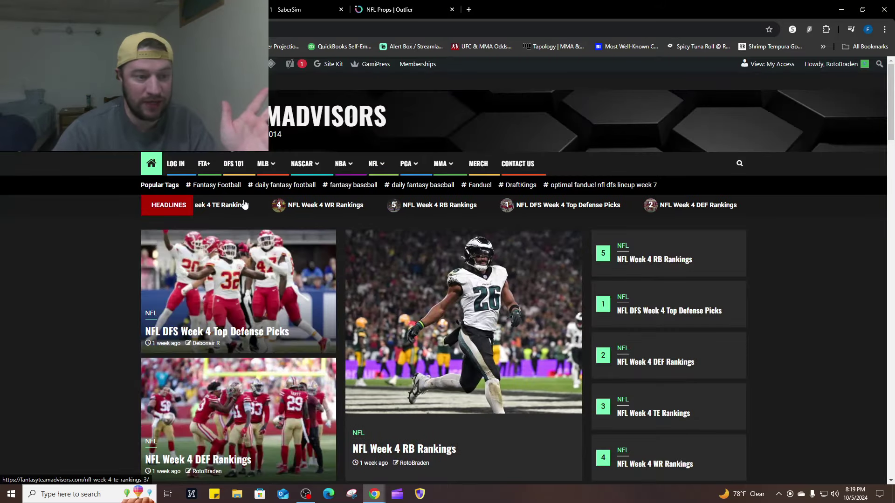
pyautogui.moveTo(268, 168)
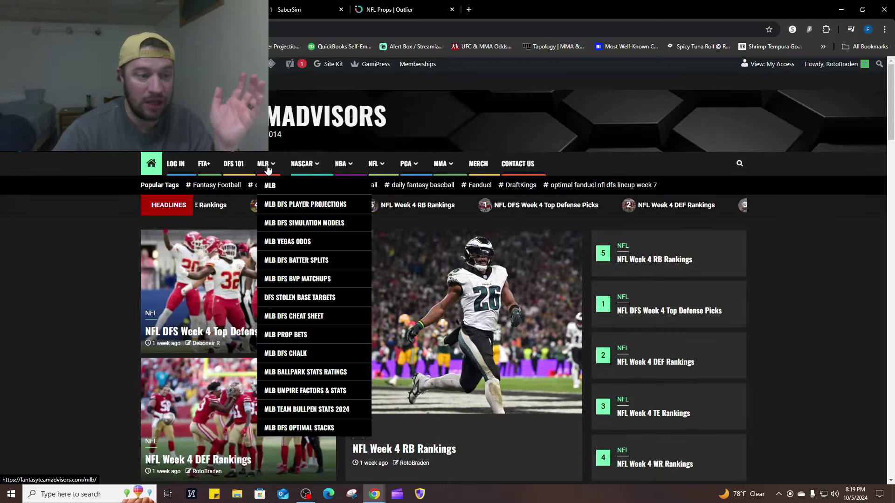
pyautogui.moveTo(381, 169)
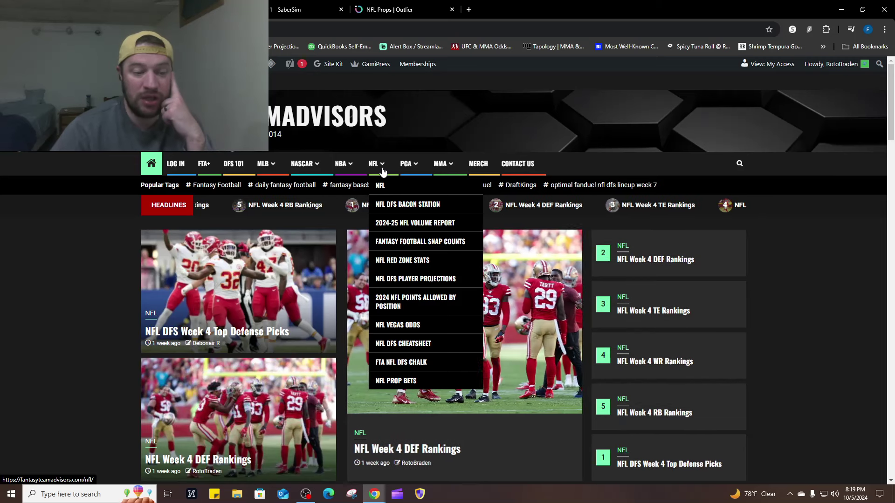
pyautogui.moveTo(463, 191)
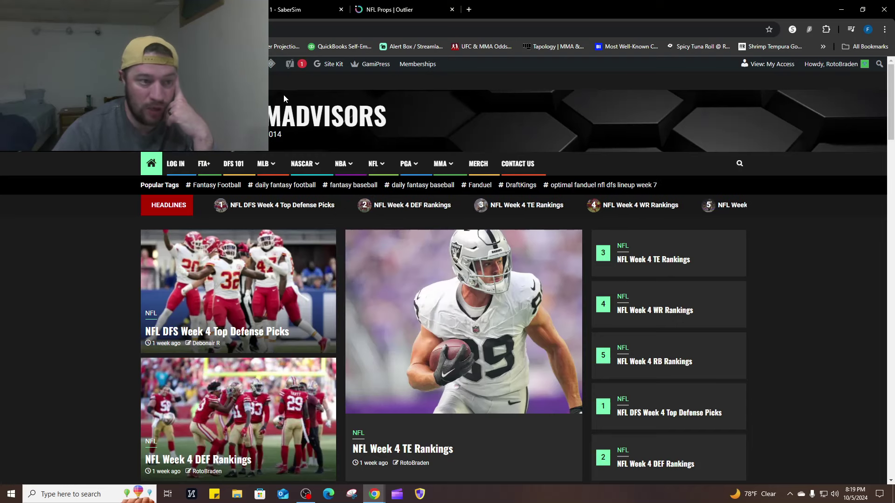
# - Filter SaberSim's projections to IND quarterbacks, leaving Joe Flacco projected at 16.01 points
pyautogui.click(294, 9)
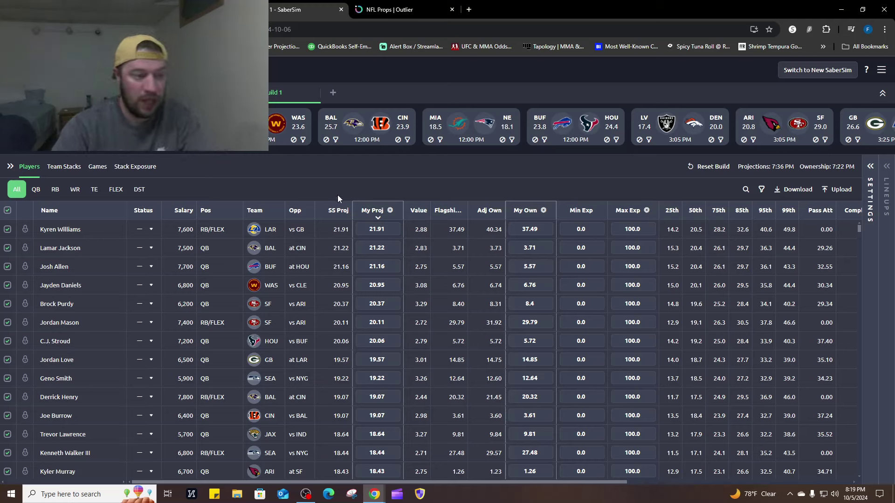
pyautogui.click(36, 189)
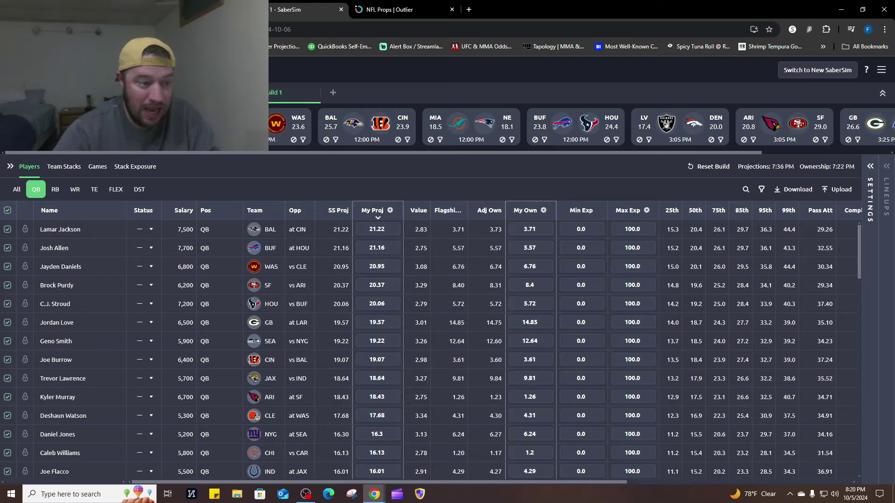
pyautogui.click(254, 472)
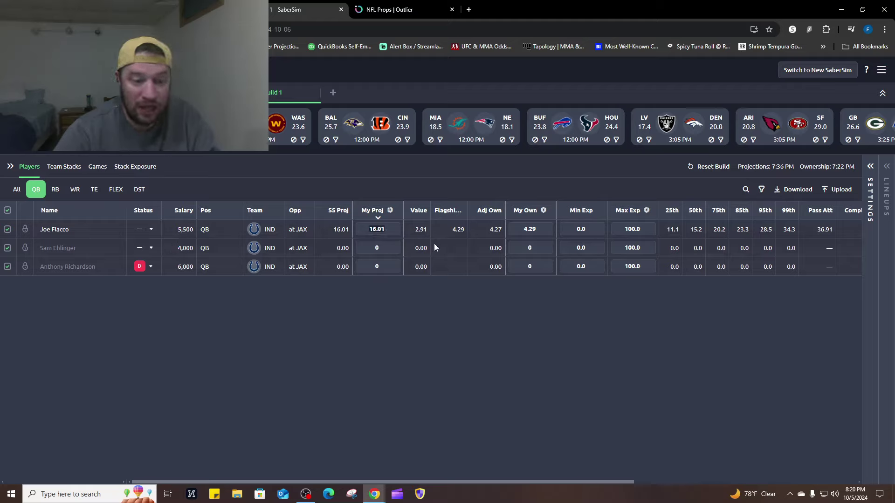
# - Search DraftKings for 'flacc' and review Joe Flacco's week 4 game log, then close his card
pyautogui.hotkey('ctrl', 'shift', 'Tab')
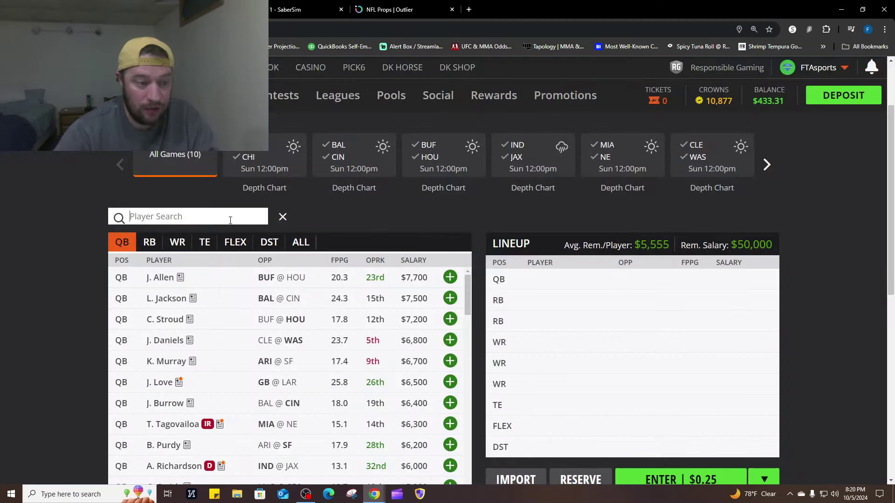
pyautogui.write('flacc')
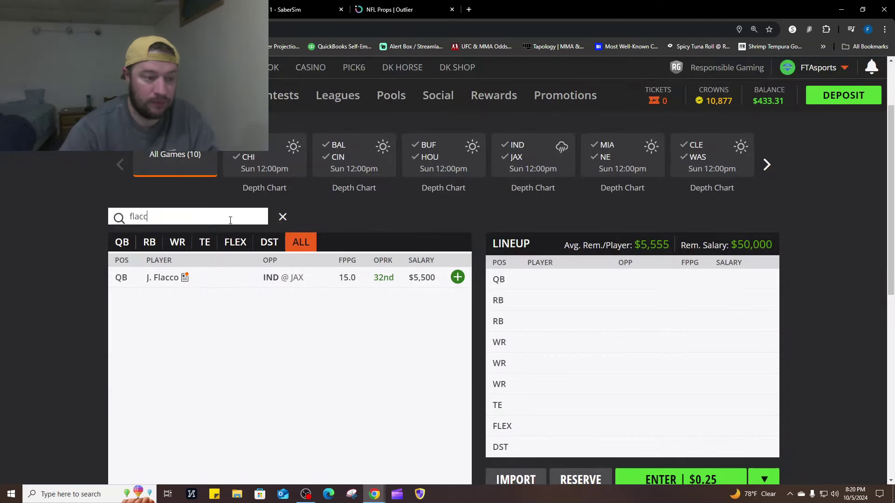
pyautogui.click(170, 277)
pyautogui.click(359, 189)
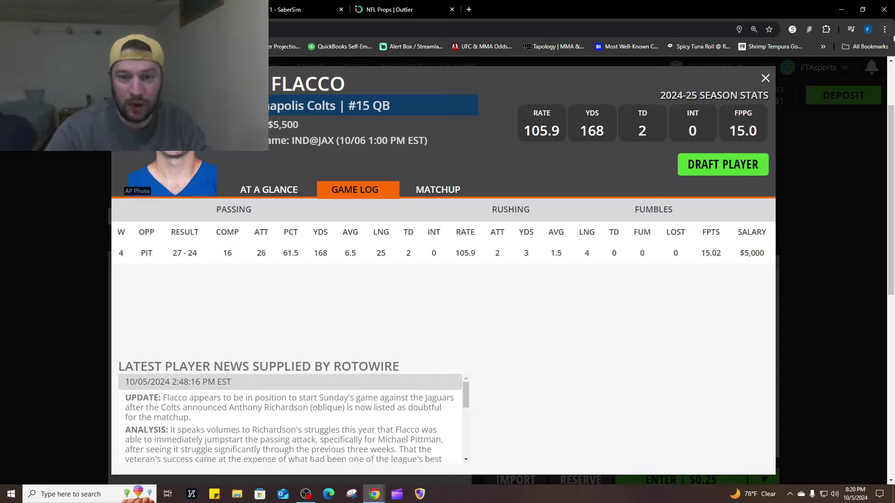
pyautogui.click(765, 79)
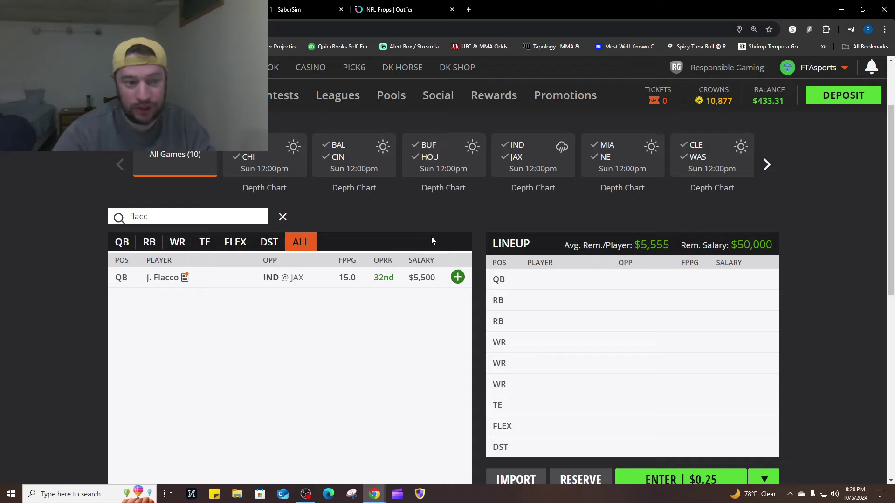
# - Raise Joe Flacco's SaberSim projection from 16.01 to 18, then return to DraftKings
pyautogui.click(286, 16)
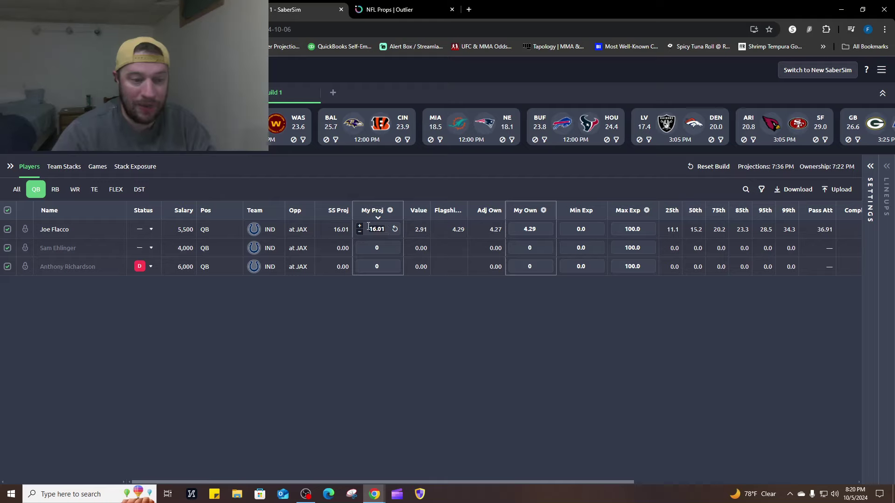
pyautogui.write('18')
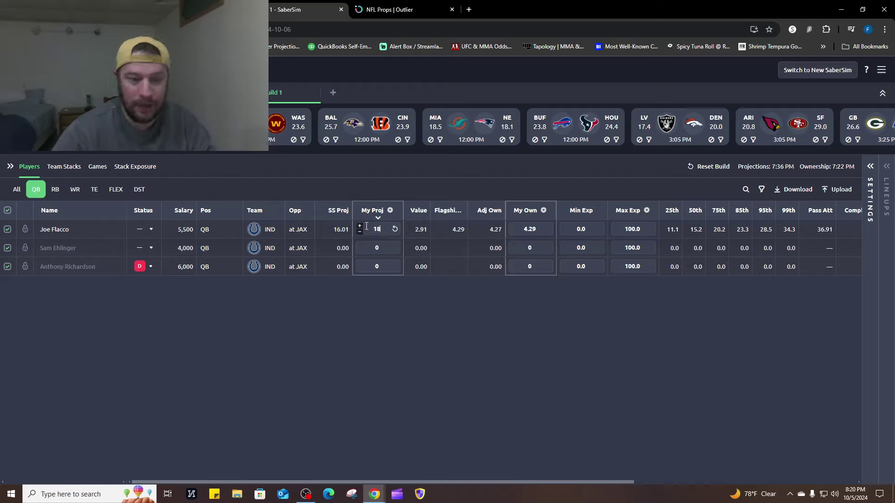
pyautogui.press('Return')
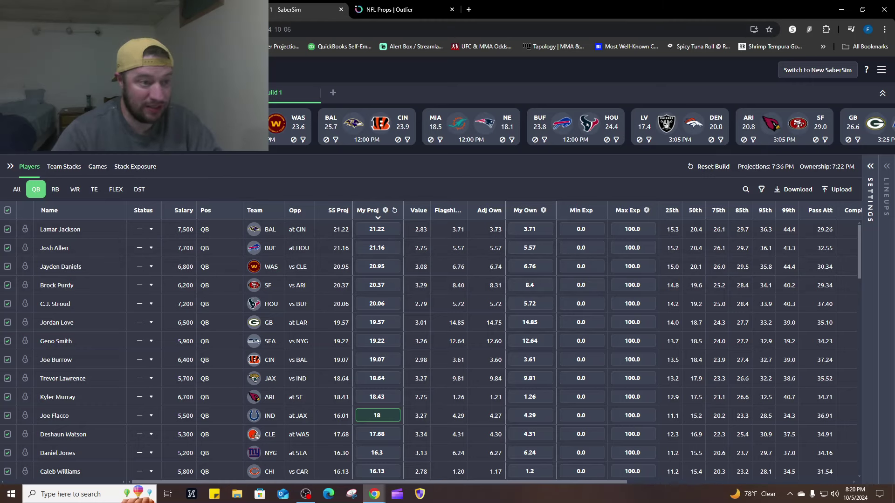
pyautogui.hotkey('ctrl', 'shift', 'Tab')
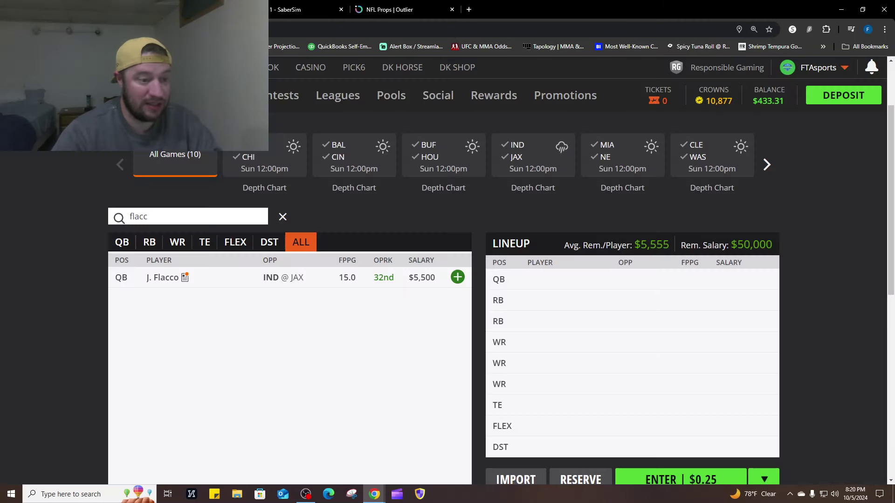
# - Clear the Flacco search and filter the DraftKings player list to quarterbacks
pyautogui.click(282, 218)
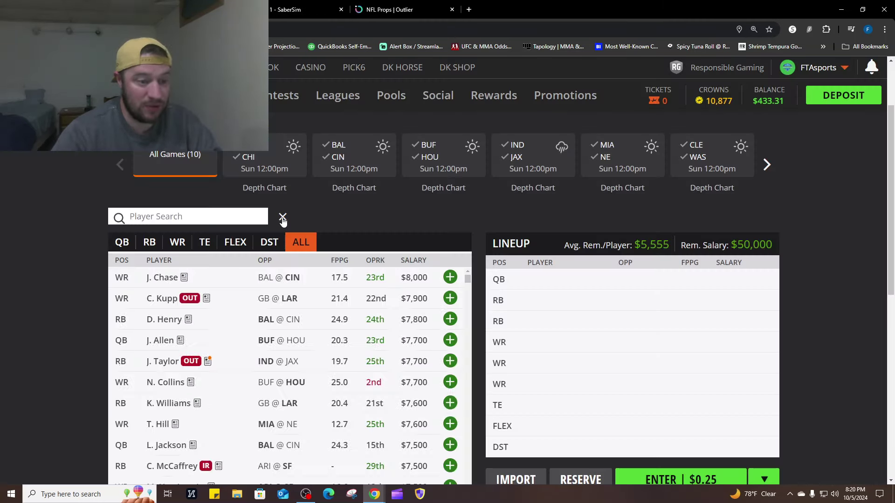
pyautogui.click(129, 243)
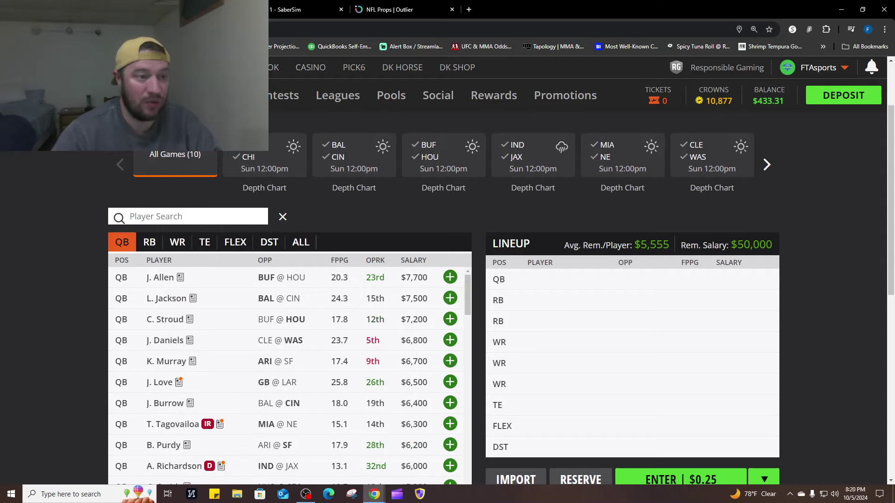
pyautogui.hotkey('ctrl', 'Tab')
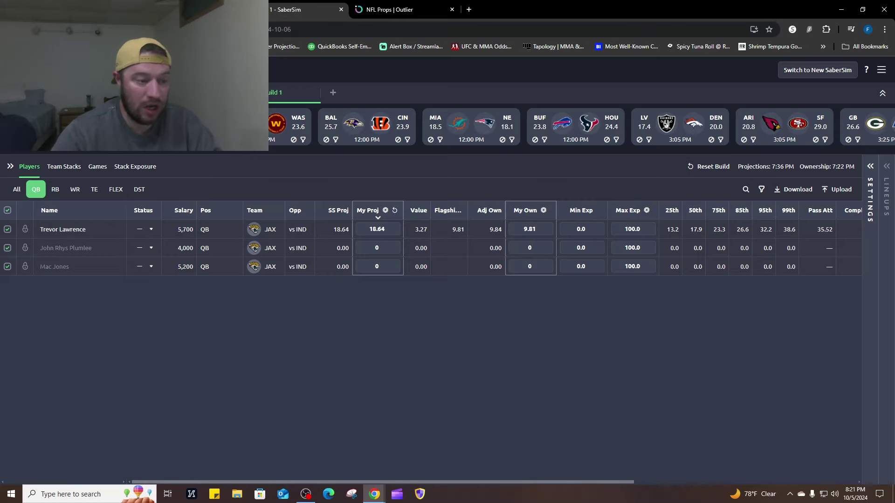
pyautogui.hotkey('ctrl', 'shift', 'Tab')
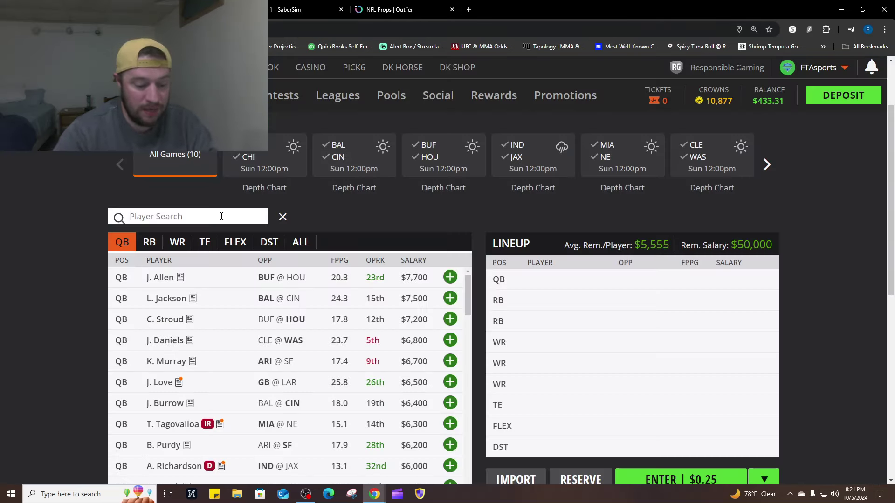
# - Search 'trev' and review Trevor Lawrence's game log, showing 14.76 points in week 4
pyautogui.click(221, 216)
pyautogui.write('trev')
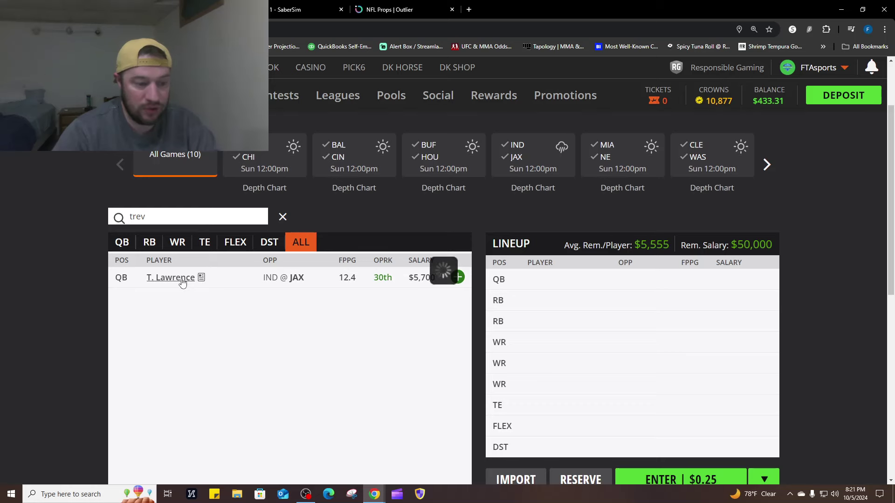
pyautogui.click(187, 279)
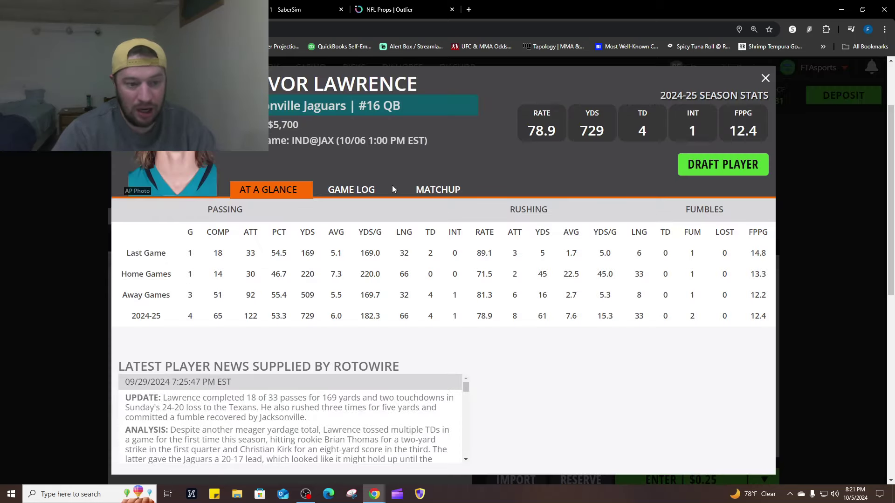
pyautogui.click(371, 189)
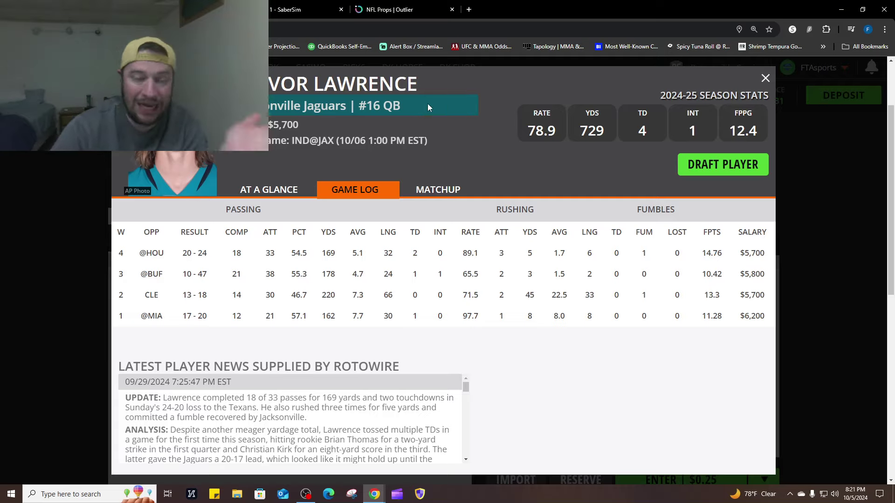
# - Set Trevor Lawrence's projection to 19, then swap the JAX filter for the CLE Browns quarterbacks
pyautogui.click(284, 13)
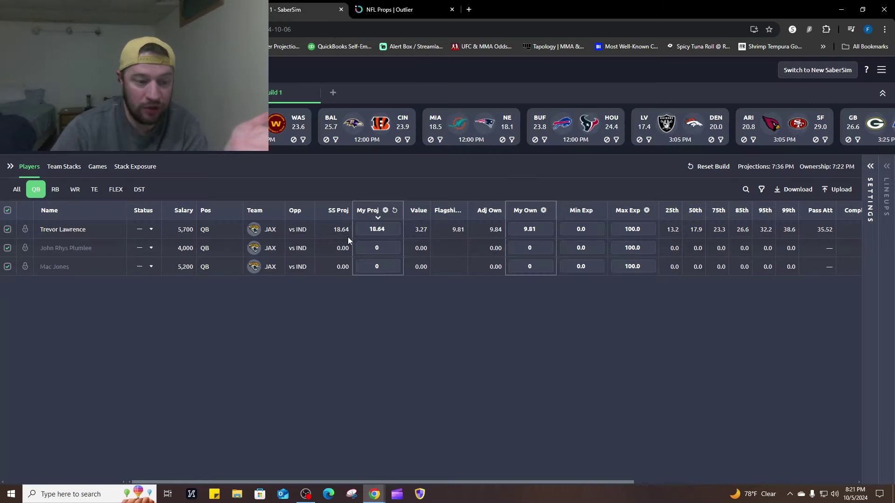
pyautogui.write('19')
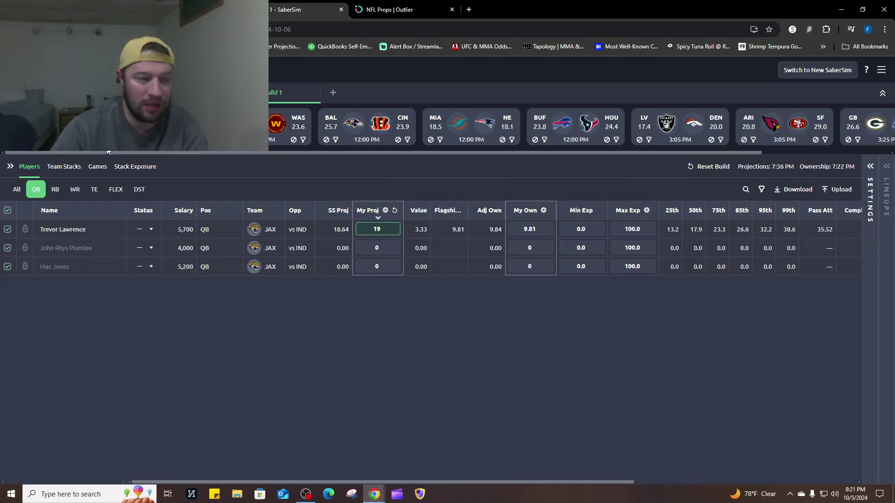
pyautogui.click(94, 139)
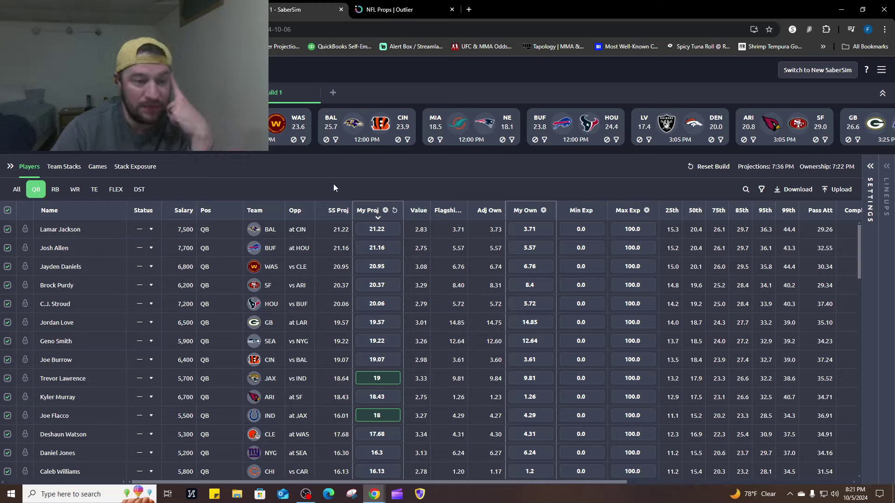
pyautogui.click(249, 124)
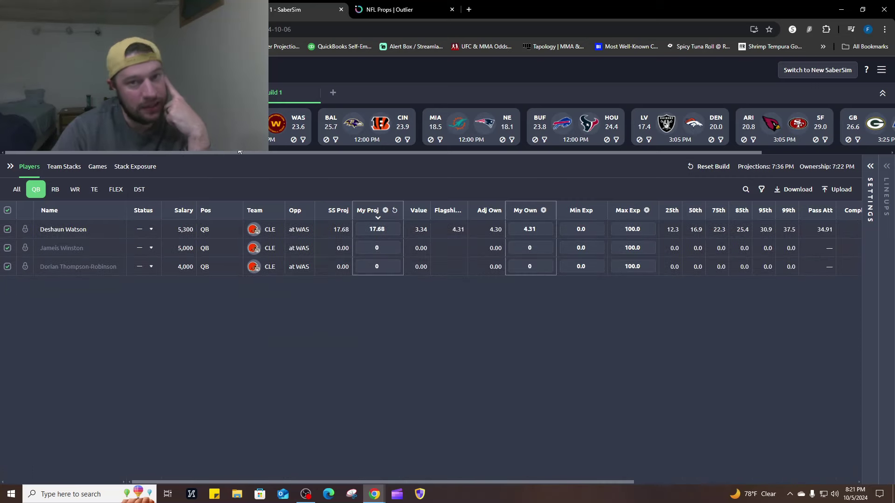
# - Close Lawrence's card, search 'des' in DraftKings, and review Deshaun Watson's game log
pyautogui.hotkey('ctrl', 'shift', 'Tab')
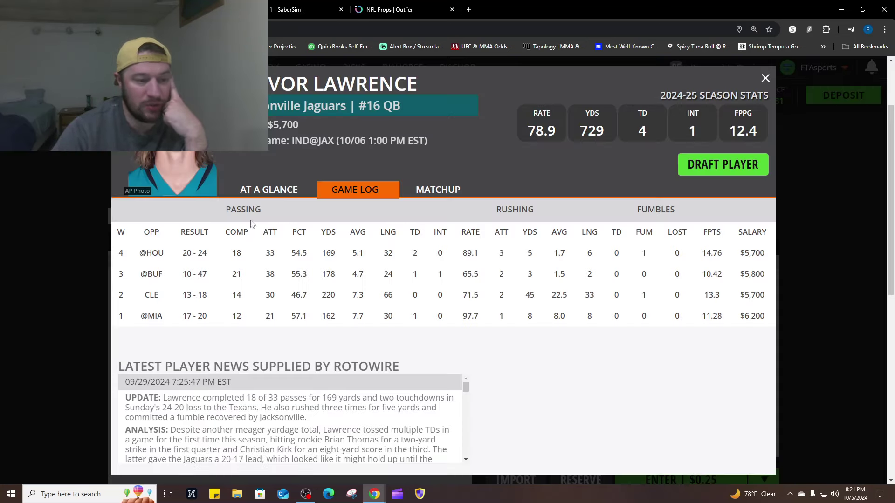
pyautogui.click(765, 81)
pyautogui.doubleClick(137, 216)
pyautogui.write('des')
pyautogui.click(173, 278)
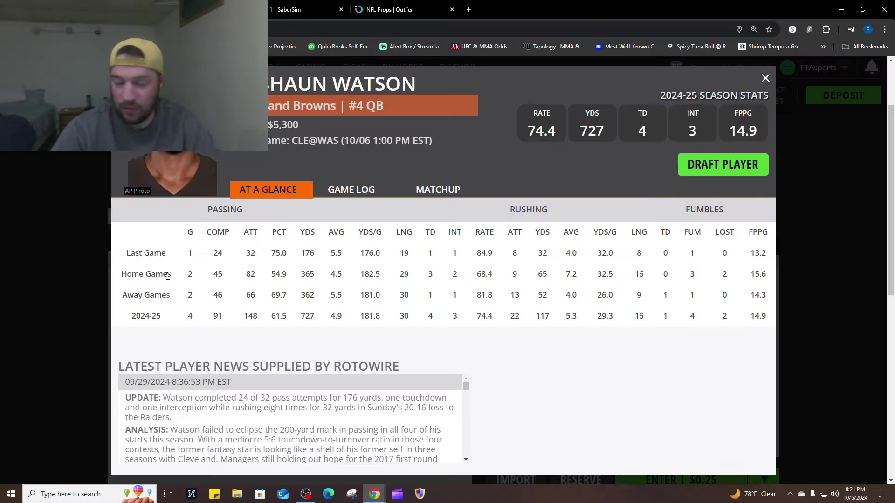
pyautogui.click(386, 198)
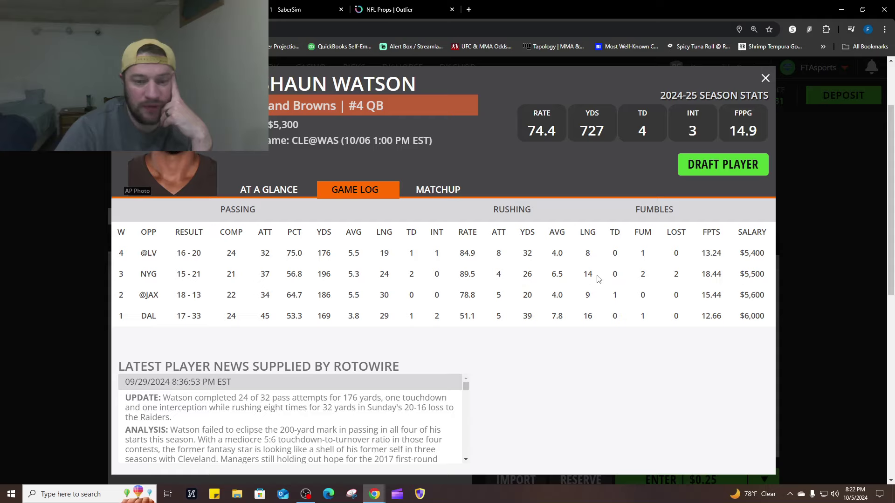
pyautogui.click(765, 78)
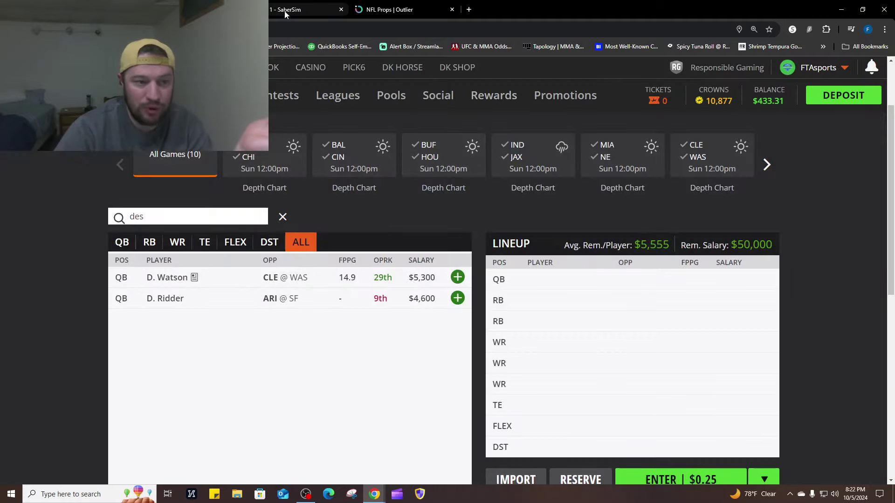
# - Set Deshaun Watson's projection to 17.75 and Lamar Jackson's to 22
pyautogui.click(322, 9)
pyautogui.click(375, 227)
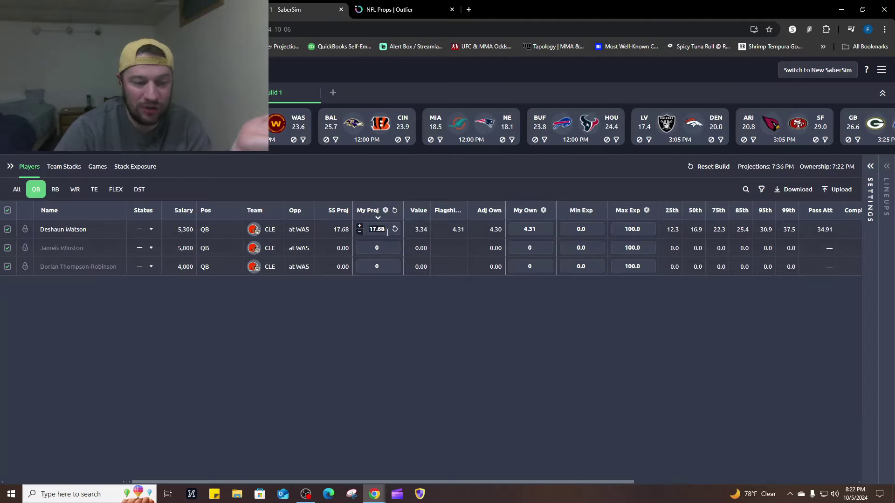
pyautogui.write('17.75')
pyautogui.press('Return')
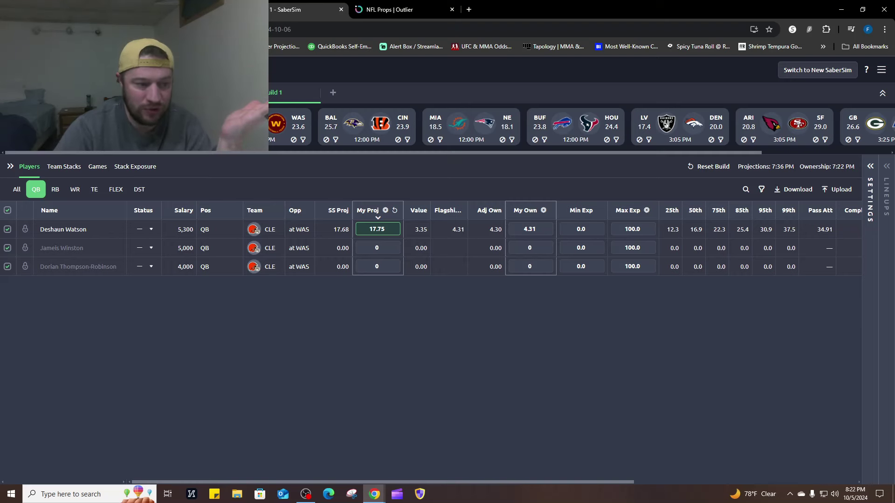
pyautogui.click(376, 229)
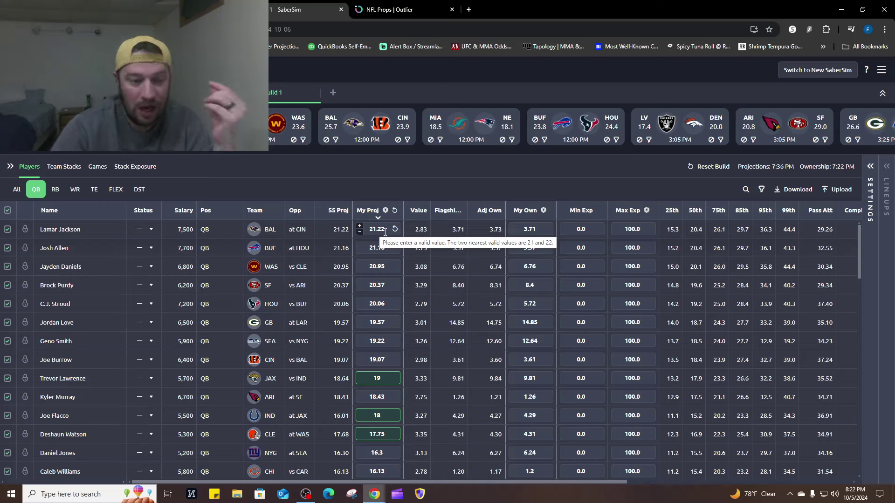
pyautogui.click(388, 238)
pyautogui.write('22')
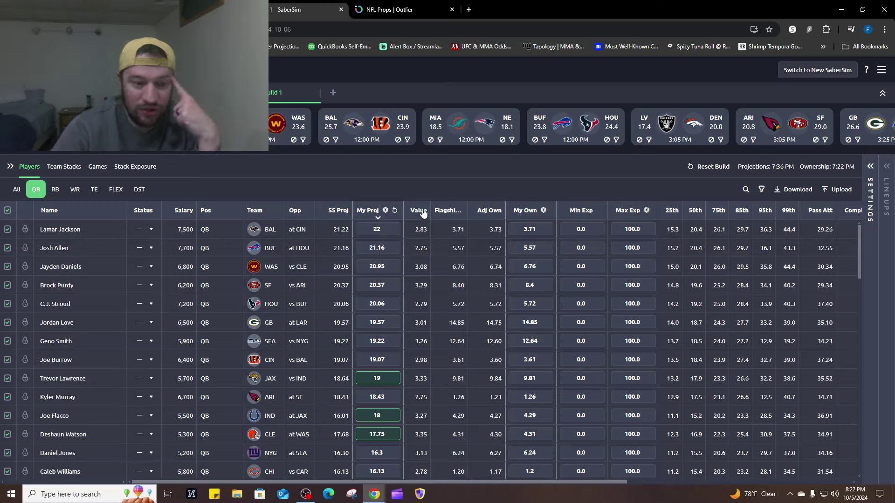
pyautogui.click(437, 192)
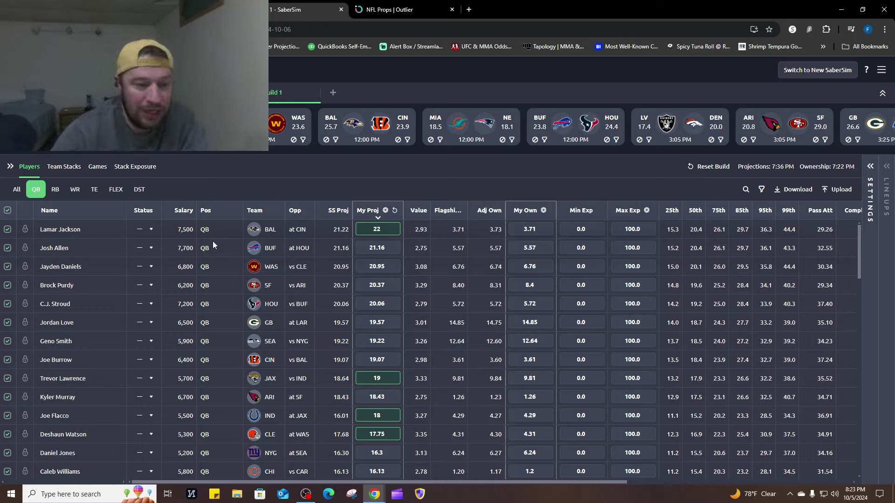
# - Set Josh Allen's projection to 23, ranking him first among quarterbacks
pyautogui.doubleClick(383, 250)
pyautogui.write('22')
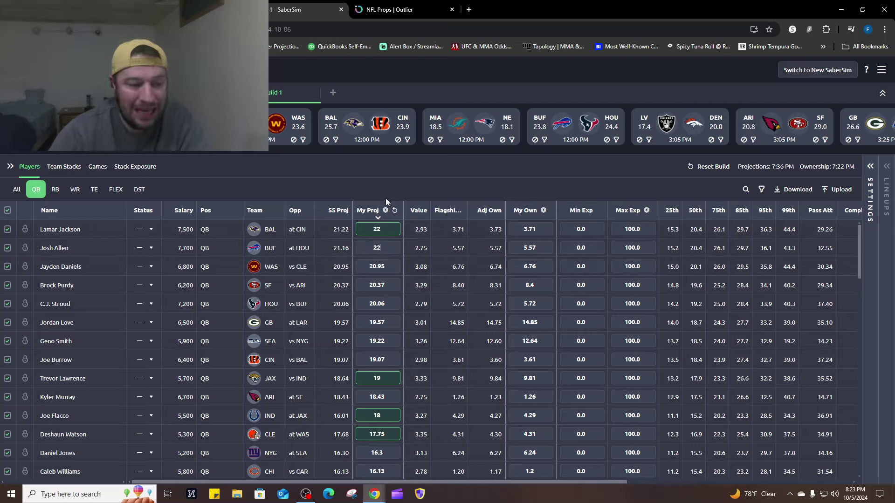
pyautogui.press('BackSpace')
pyautogui.write('3')
pyautogui.press('Return')
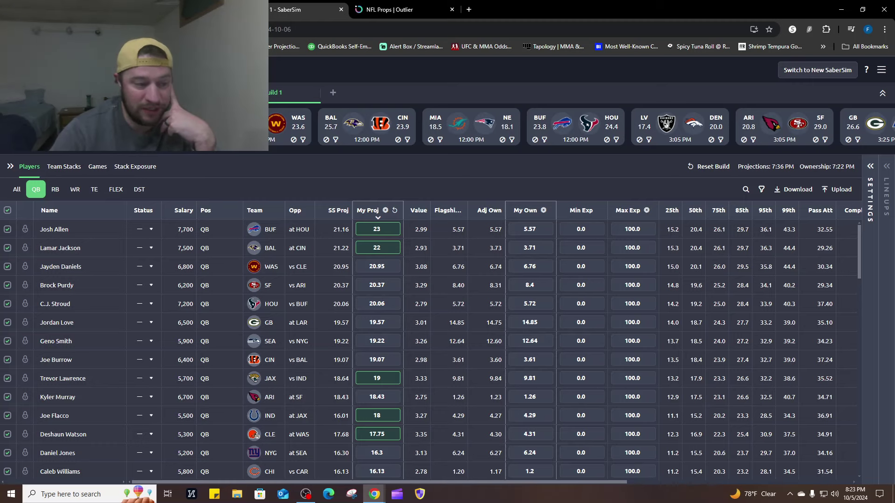
# - Search 'daniel' in DraftKings and review Jayden Daniels' weekly game log, then close his card
pyautogui.hotkey('ctrl', 'shift', 'Tab')
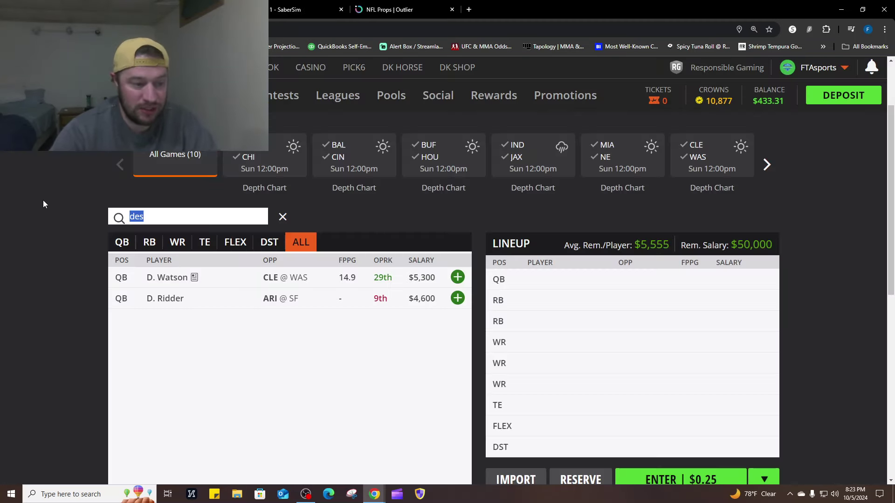
pyautogui.write('daniel')
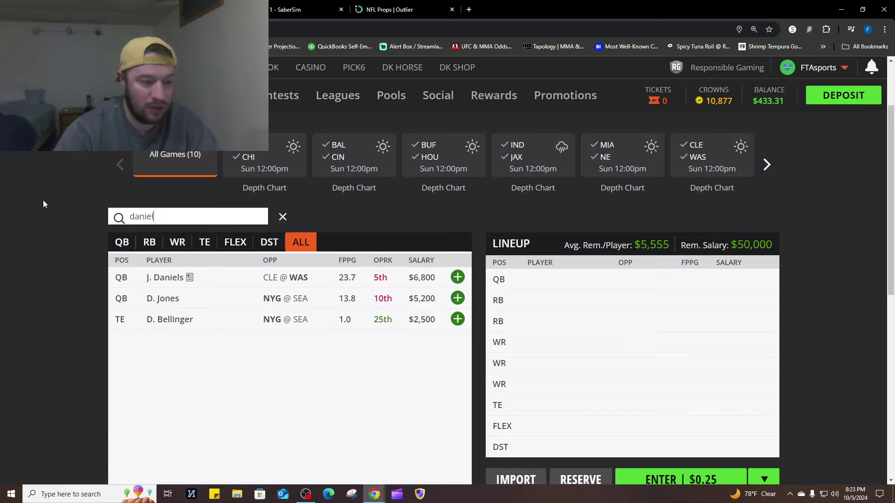
pyautogui.click(163, 279)
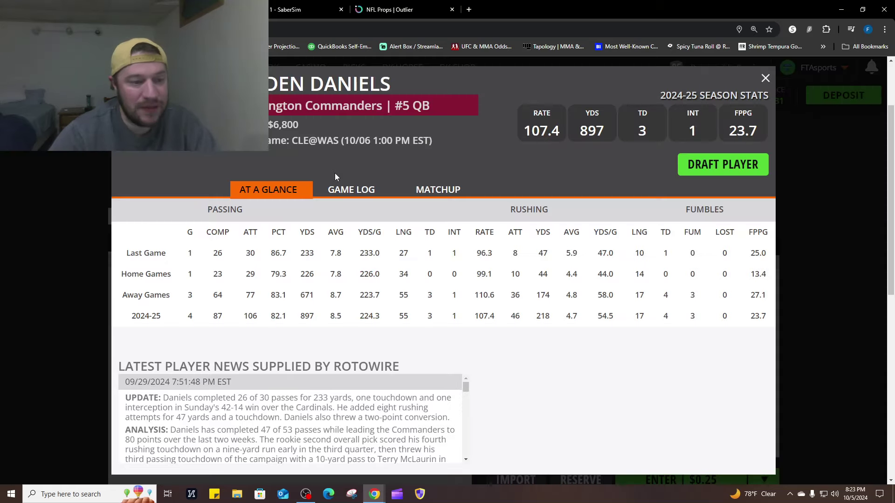
pyautogui.click(347, 191)
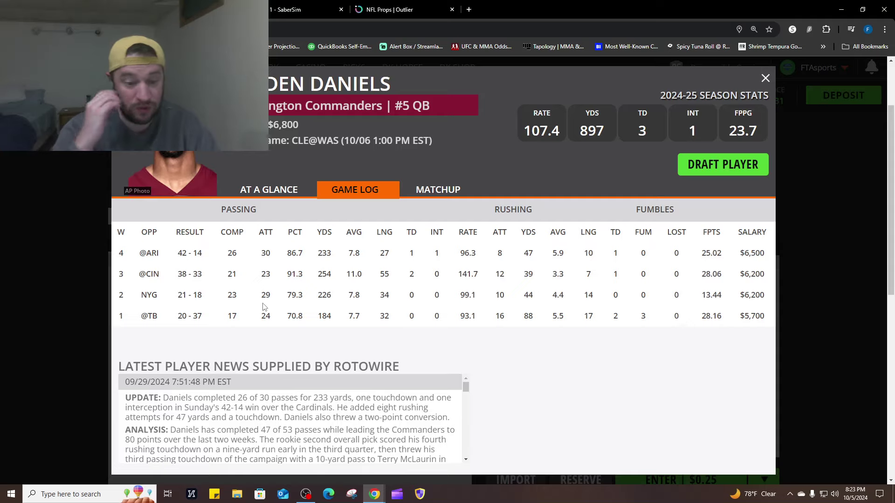
pyautogui.click(765, 79)
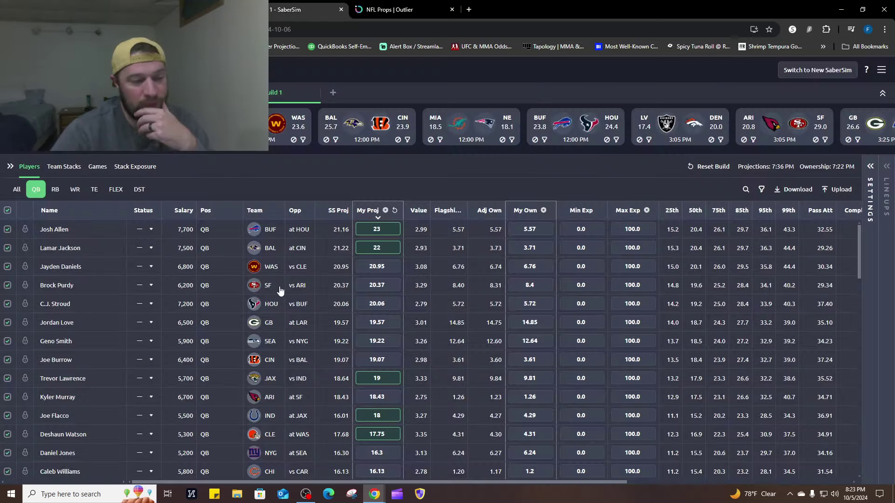
# - Set Jayden Daniels' projection to 21 and Brock Purdy's to 22
pyautogui.click(386, 269)
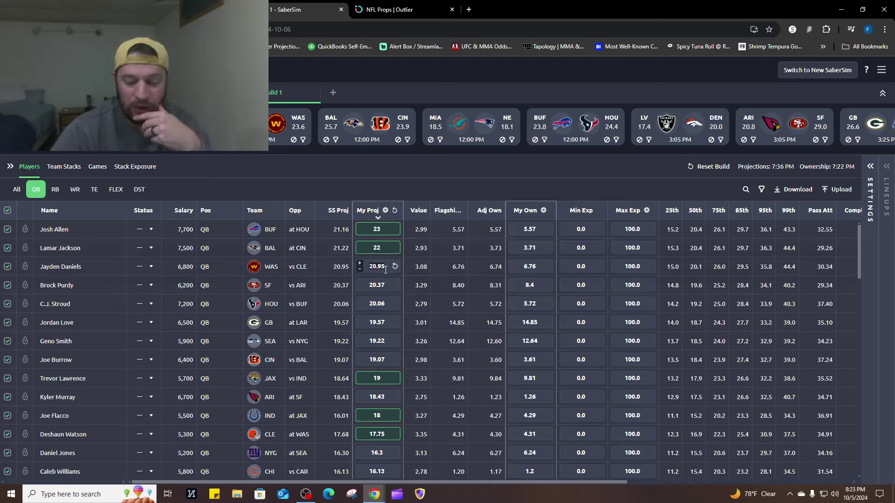
pyautogui.write('21')
pyautogui.press('Return')
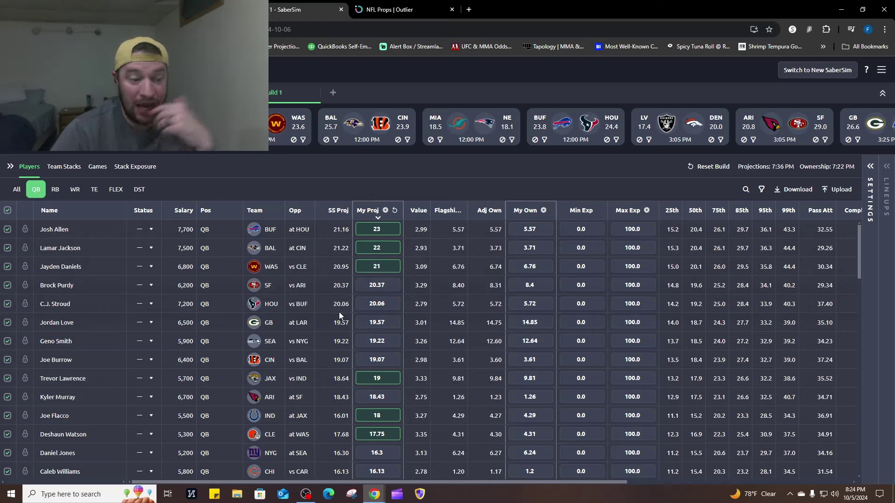
pyautogui.click(382, 286)
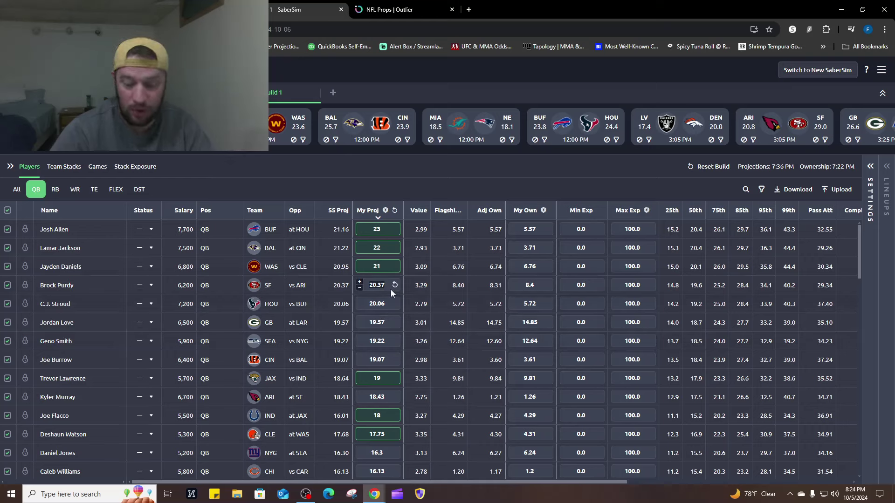
pyautogui.write('22')
pyautogui.press('Return')
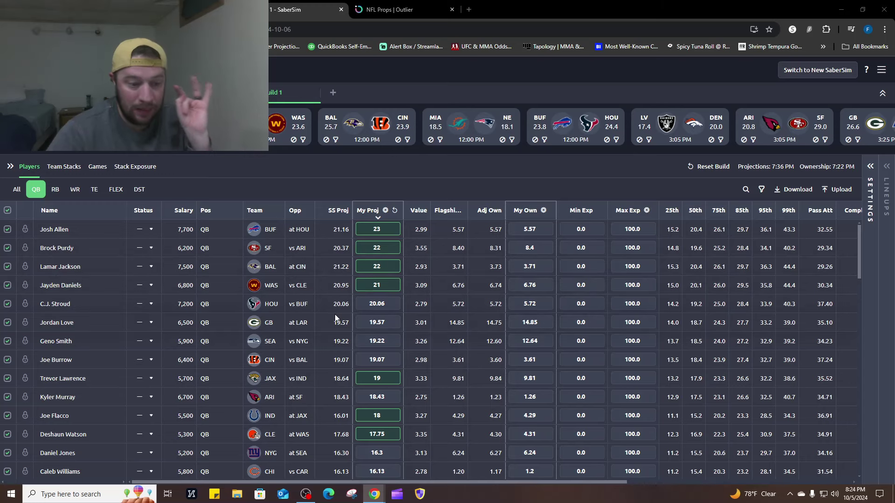
# - Set C.J. Stroud's projection to 20.5 and Jordan Love's to 20
pyautogui.doubleClick(385, 307)
pyautogui.write('20.50')
pyautogui.press('Return')
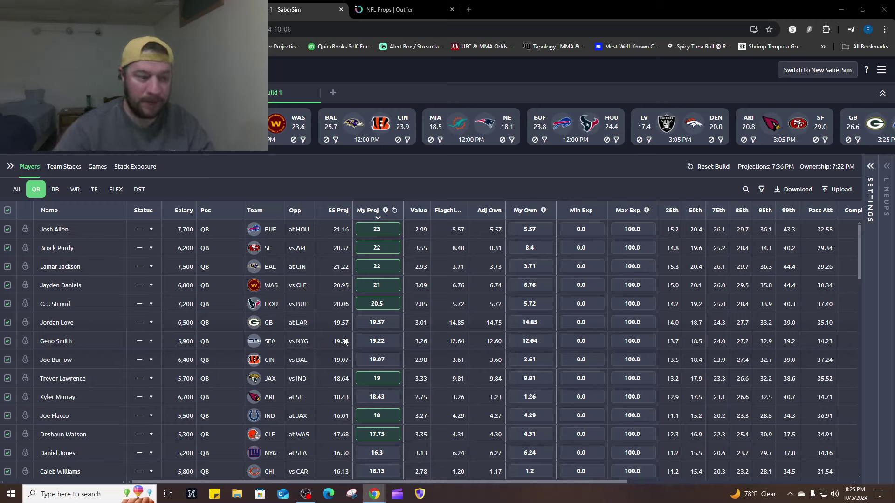
pyautogui.click(391, 325)
pyautogui.write('20')
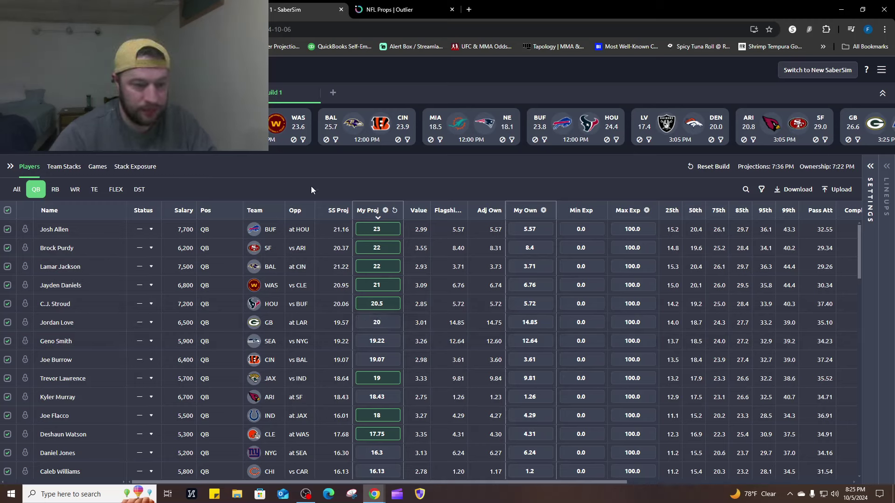
pyautogui.press('Return')
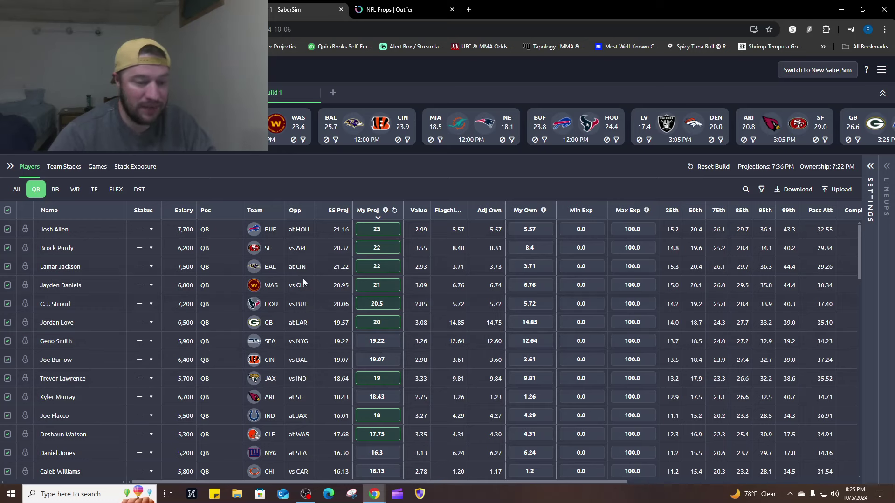
# - Filter SaberSim to running backs and raise Derrick Henry's projection from 19.07 to 22
pyautogui.click(55, 190)
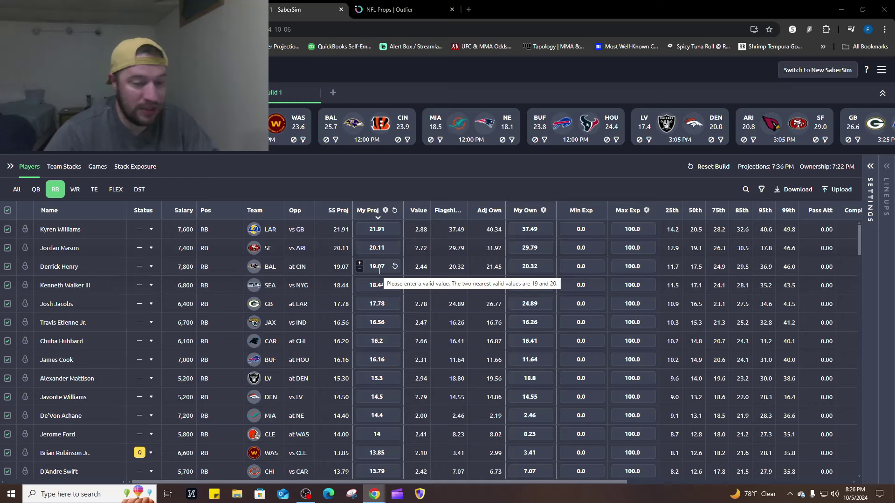
pyautogui.click(395, 269)
pyautogui.write('22')
pyautogui.click(419, 183)
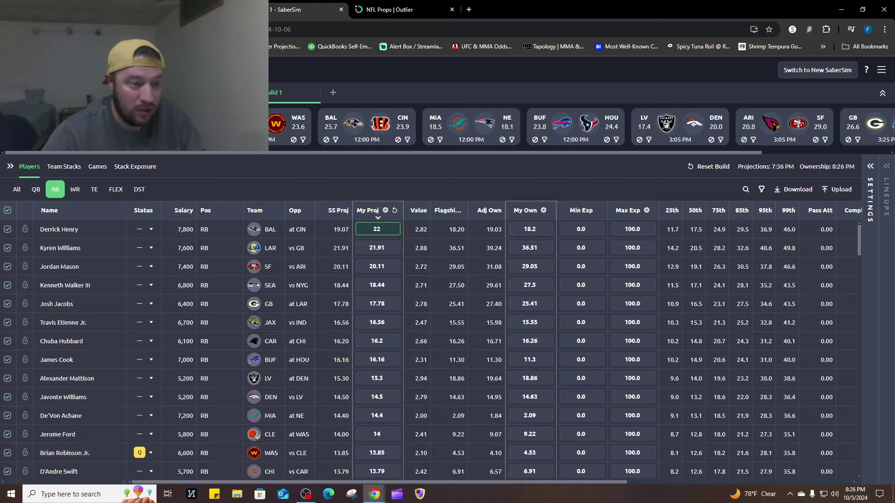
# - Limit the DraftKings player list to CAR @ CHI running backs with the search cleared
pyautogui.hotkey('ctrl', 'shift', 'Tab')
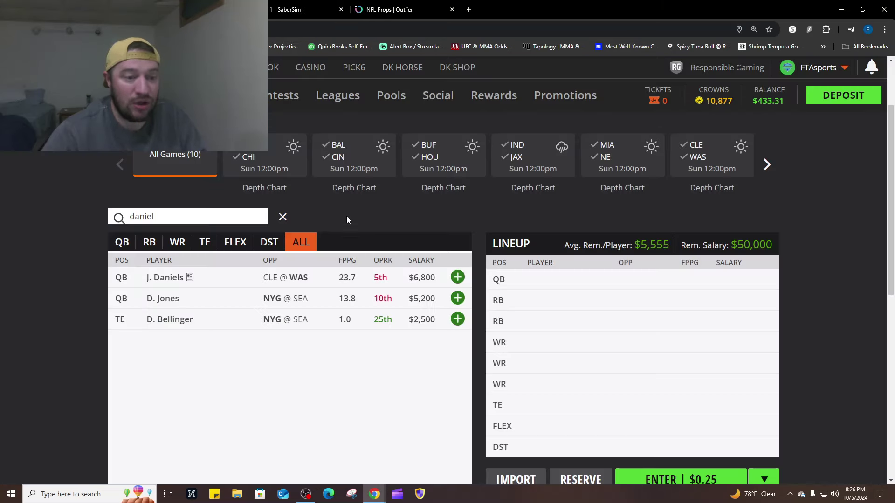
pyautogui.click(260, 155)
pyautogui.click(149, 242)
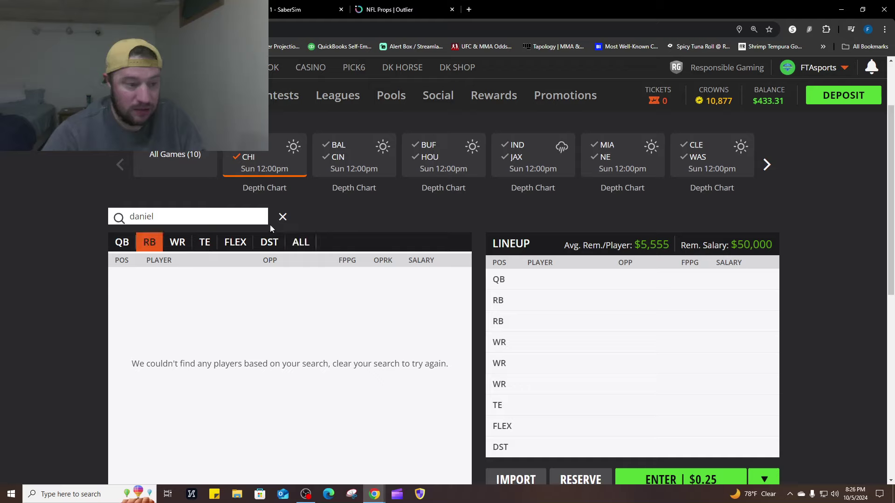
pyautogui.click(283, 217)
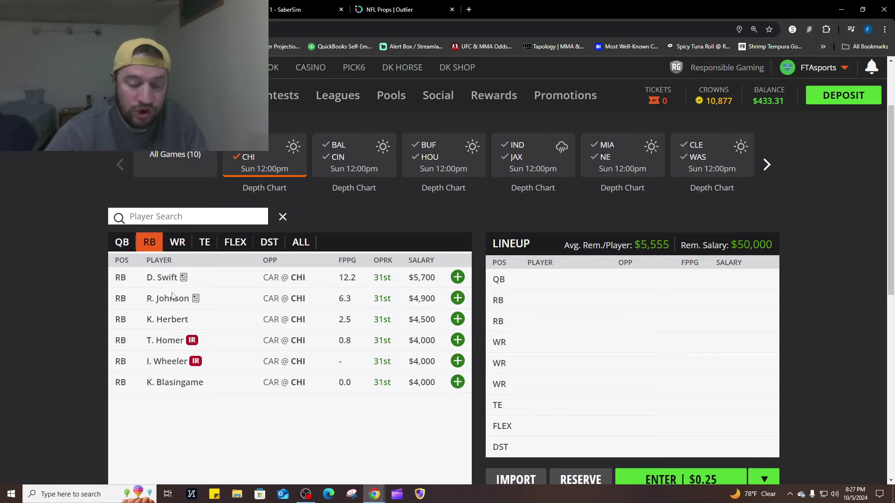
# - Review D'Andre Swift's game log and matchup, then Roschon Johnson's game log
pyautogui.click(161, 278)
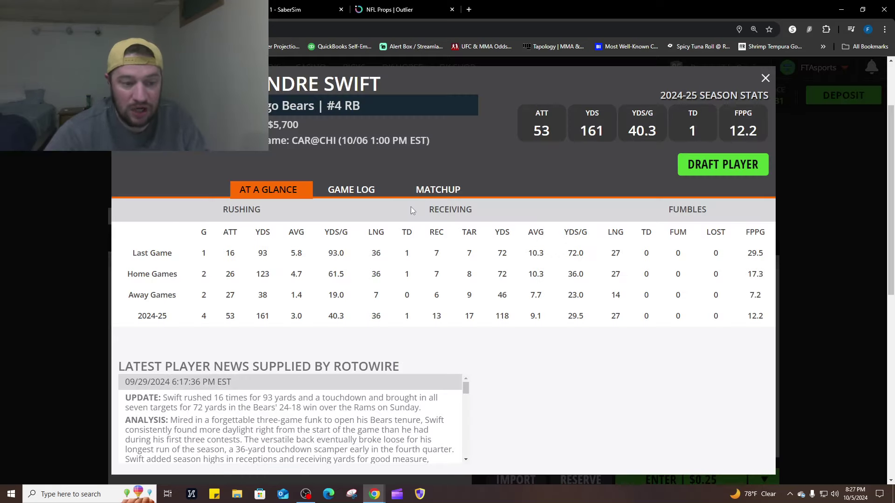
pyautogui.click(351, 190)
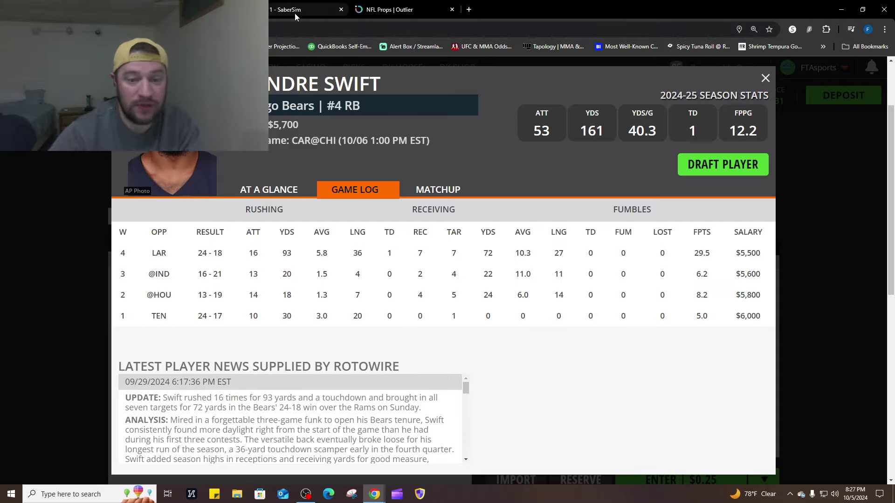
pyautogui.click(435, 191)
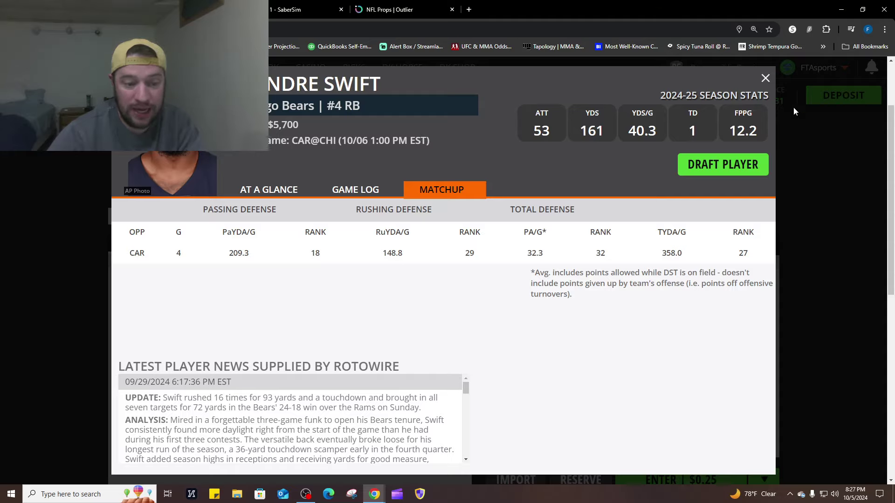
pyautogui.click(766, 78)
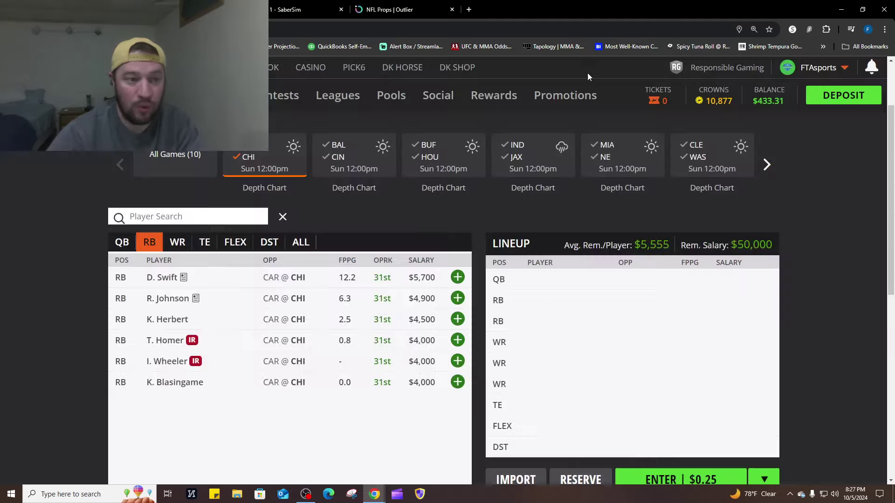
pyautogui.click(173, 299)
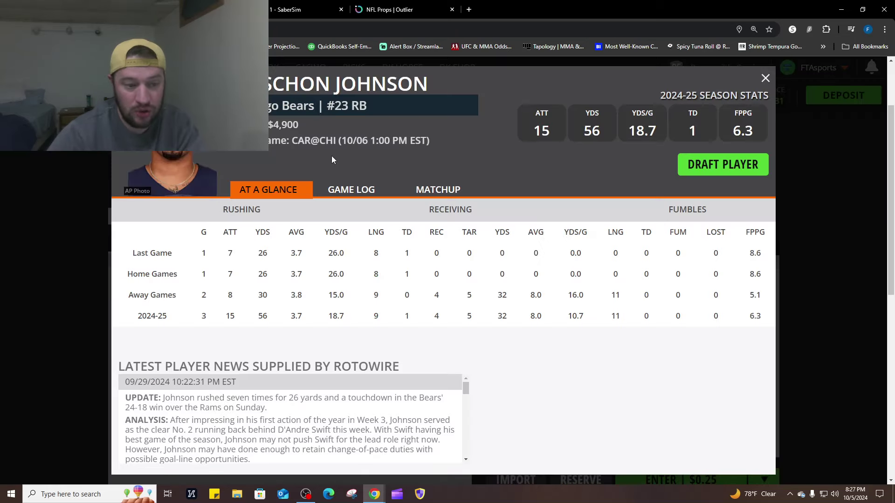
pyautogui.click(344, 188)
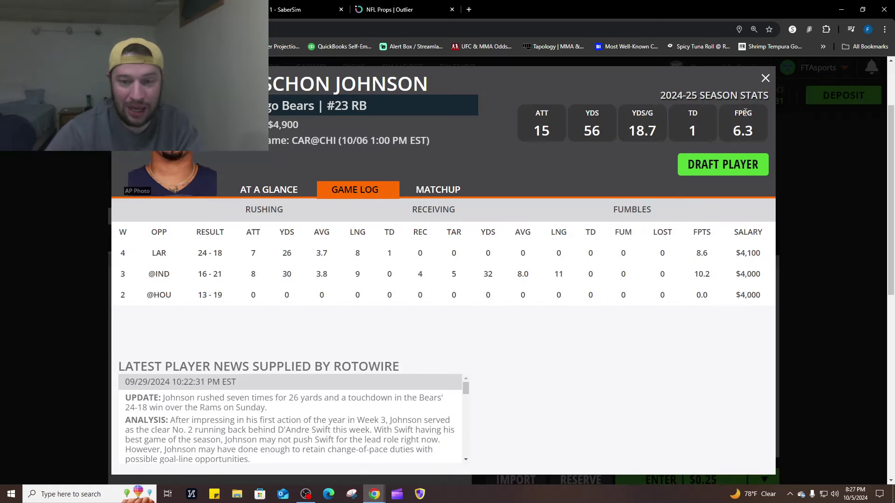
pyautogui.click(766, 83)
# - Back in SaberSim, set D'Andre Swift's My Proj to 15
pyautogui.click(289, 9)
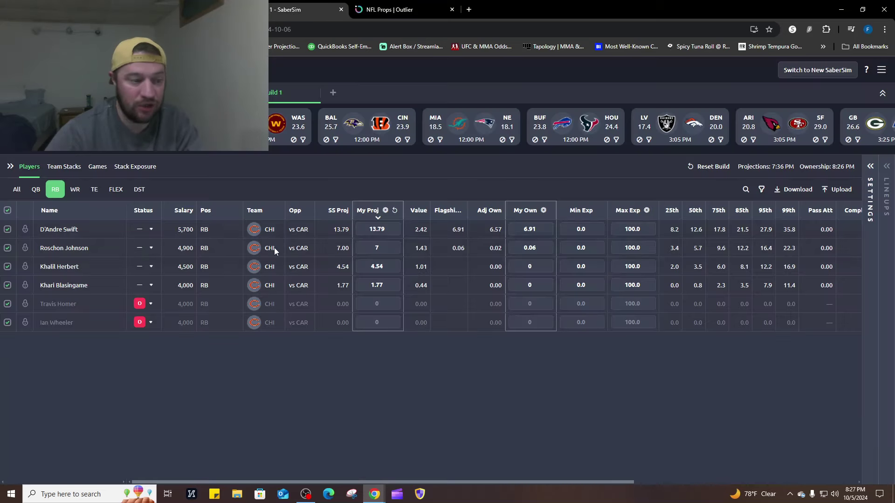
pyautogui.click(368, 229)
pyautogui.write('15')
pyautogui.press('Return')
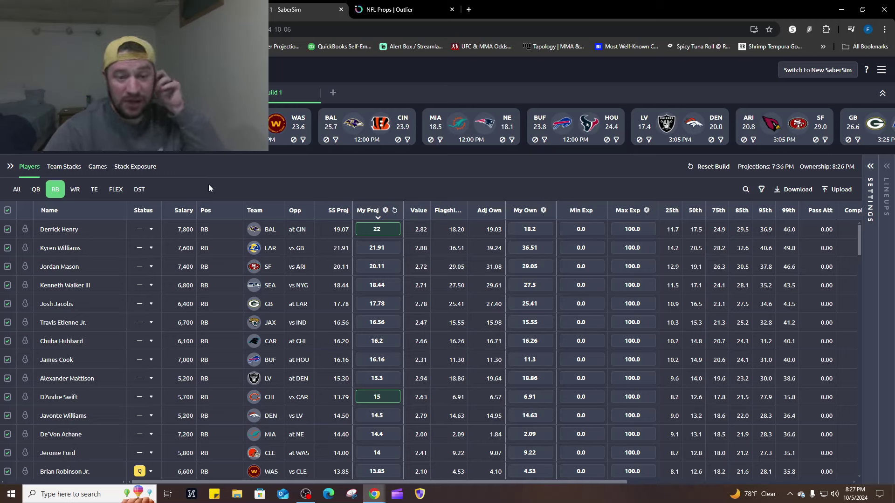
# - Filter the table to San Francisco and raise Jordan Mason's My Proj from 20.11 to 22
pyautogui.click(825, 139)
pyautogui.click(378, 230)
pyautogui.write('22')
pyautogui.press('Return')
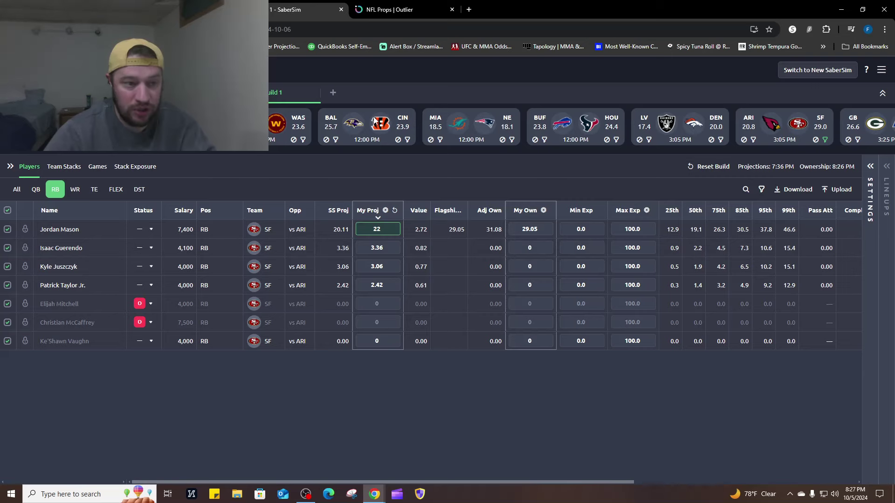
# - Search 'mas' across all DraftKings games, review Jordan Mason's game log, then return to SaberSim
pyautogui.click(214, 9)
pyautogui.click(190, 216)
pyautogui.write('mas')
pyautogui.click(185, 167)
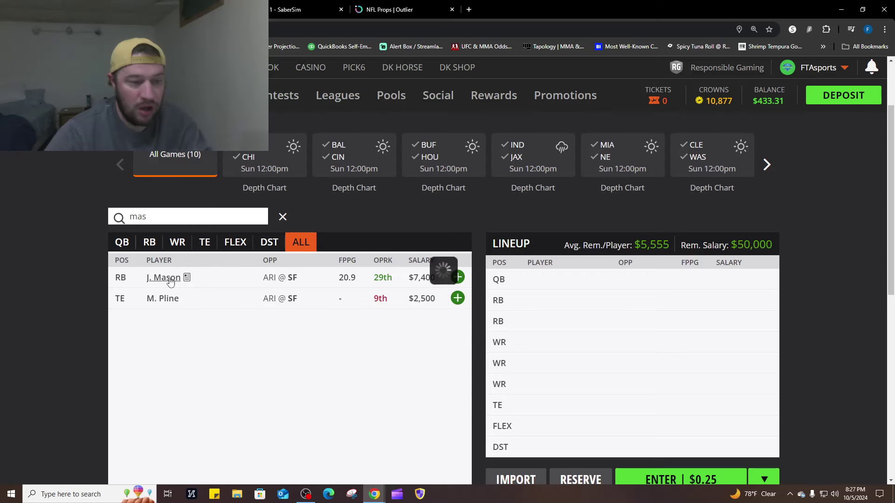
pyautogui.click(177, 278)
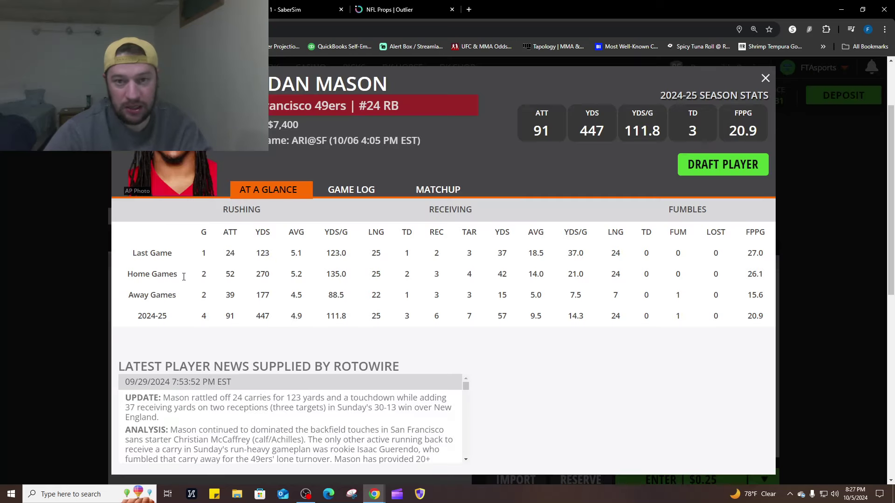
pyautogui.click(357, 192)
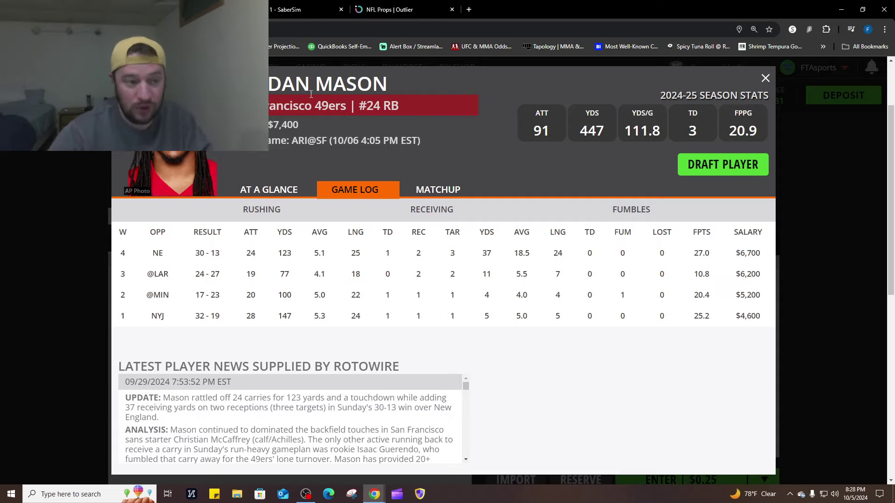
pyautogui.click(764, 78)
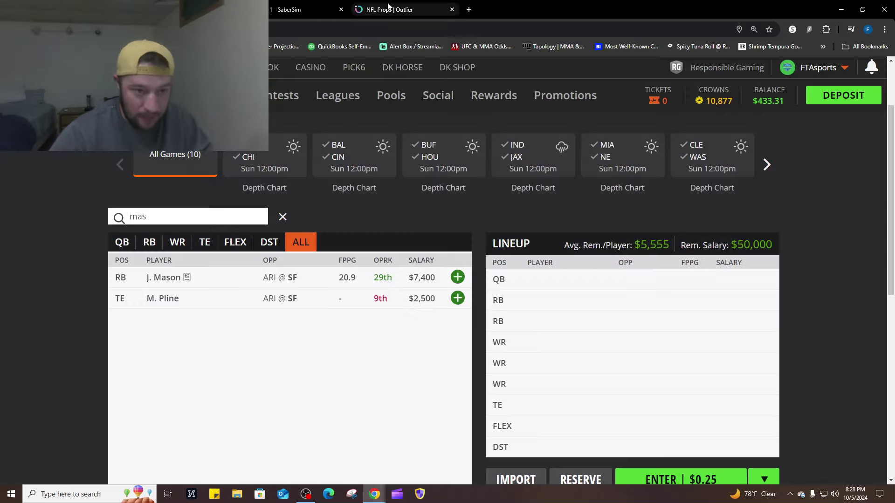
pyautogui.click(289, 9)
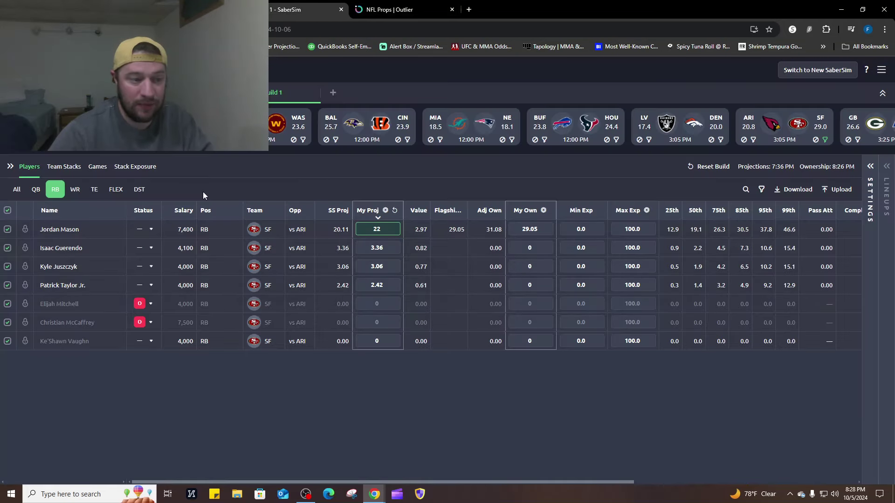
# - Swap the San Francisco filter for Green Bay in SaberSim's running-back table
pyautogui.click(826, 140)
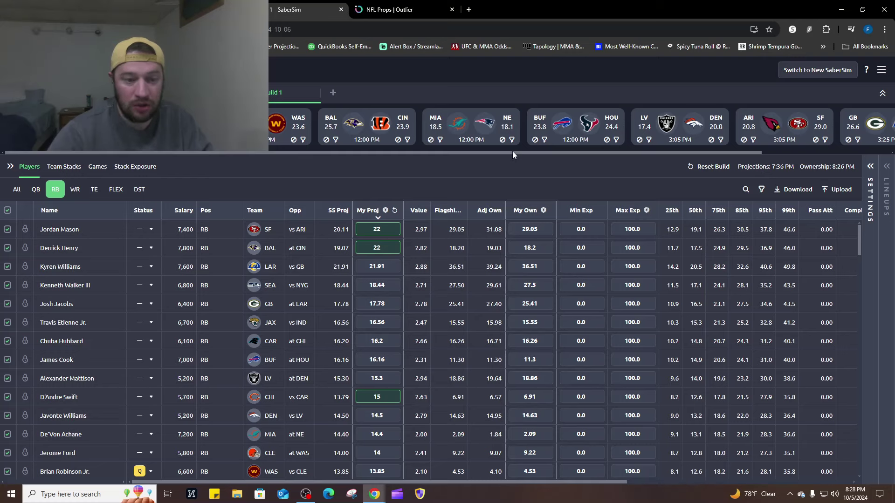
pyautogui.moveTo(525, 151); pyautogui.dragTo(632, 150)
pyautogui.click(797, 139)
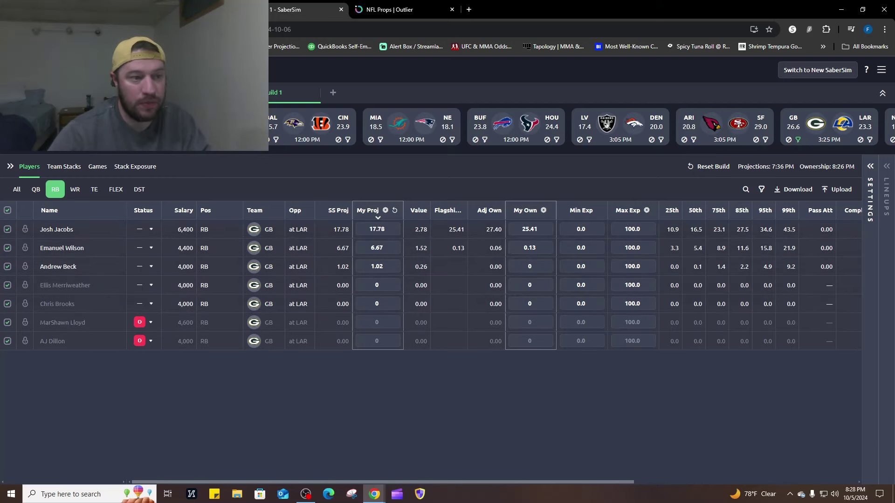
# - Search 'jaco' in DraftKings and review Josh Jacobs' week-by-week game log
pyautogui.hotkey('ctrl', 'shift', 'Tab')
pyautogui.doubleClick(132, 212)
pyautogui.press('BackSpace')
pyautogui.write('jacob')
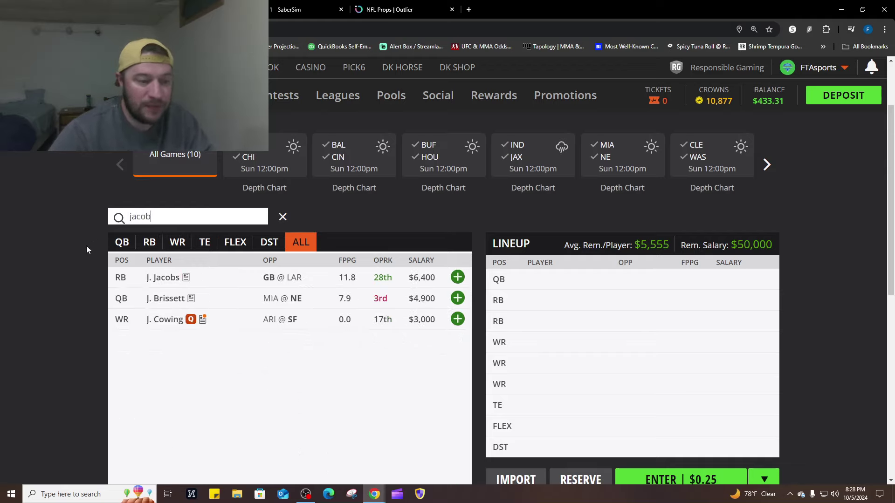
pyautogui.click(158, 279)
pyautogui.click(345, 190)
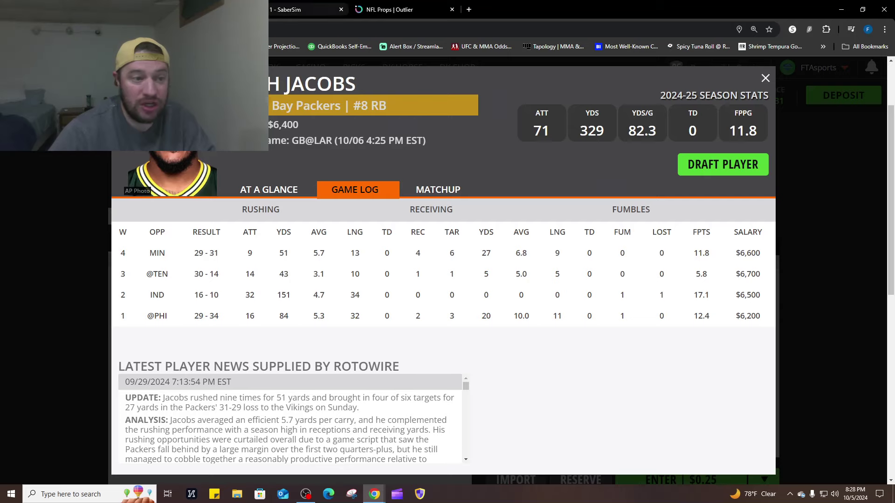
# - Raise Josh Jacobs' My Proj in SaberSim from 17.78 to 18
pyautogui.click(303, 9)
pyautogui.click(391, 230)
pyautogui.write('18')
pyautogui.press('Return')
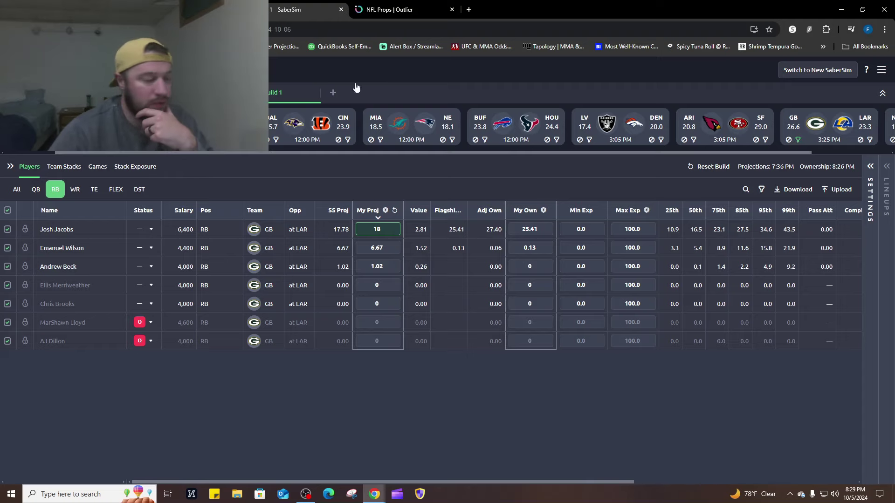
# - Swap the Green Bay filter for New England and review Rhamondre Stevenson's DraftKings card
pyautogui.click(798, 140)
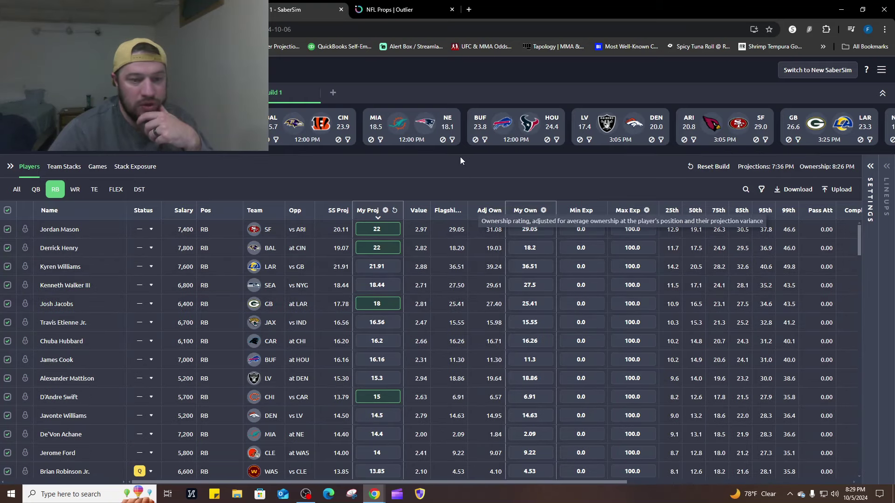
pyautogui.click(452, 140)
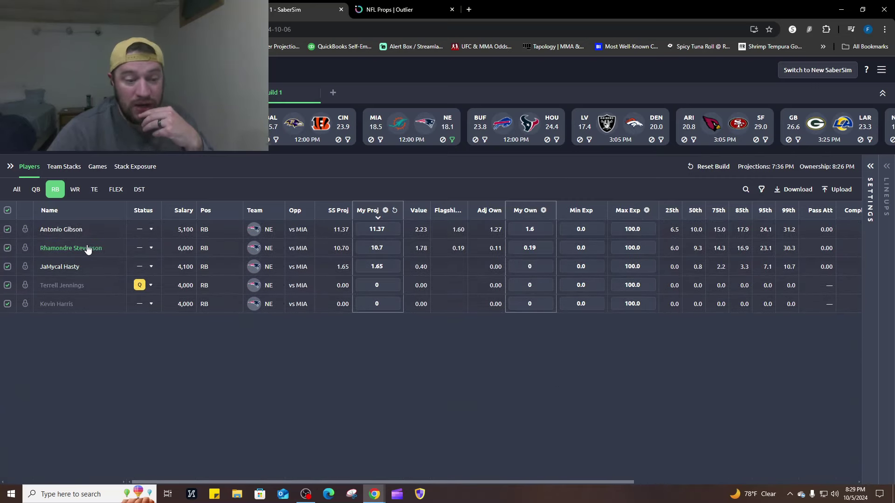
pyautogui.click(210, 9)
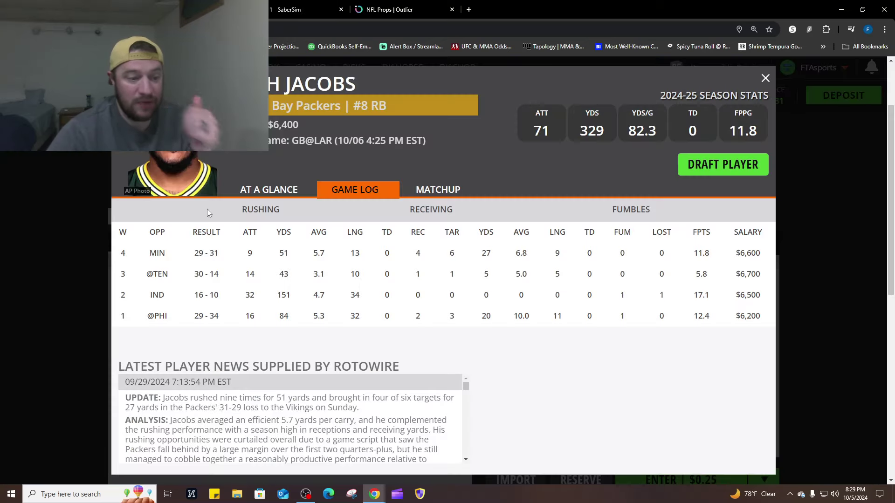
pyautogui.click(765, 78)
pyautogui.moveTo(182, 215); pyautogui.dragTo(82, 204)
pyautogui.write('rham')
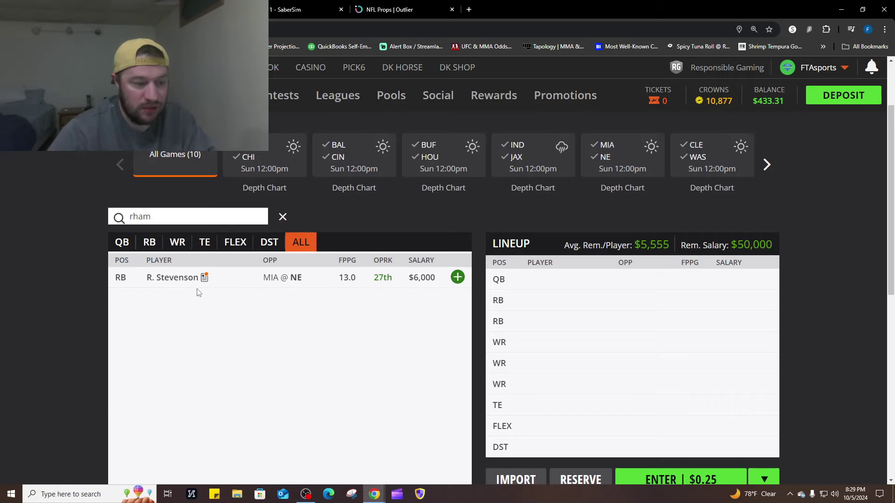
pyautogui.click(187, 279)
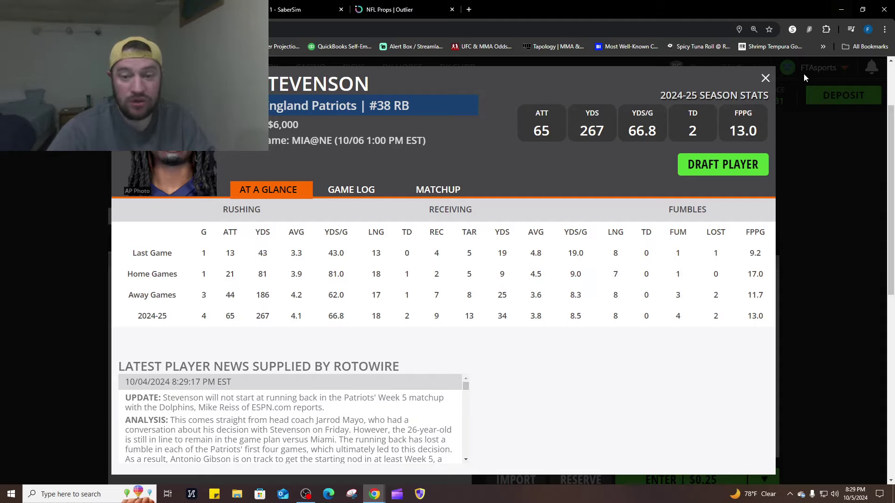
pyautogui.click(765, 78)
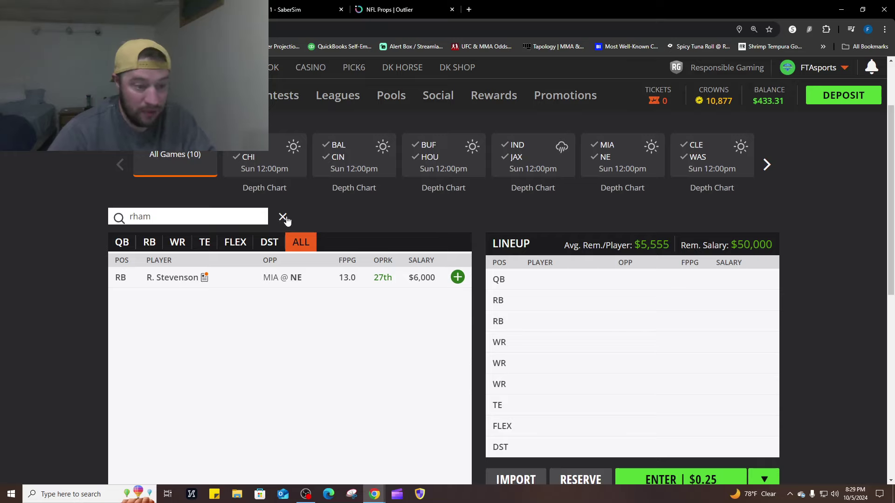
# - Search 'gibs' in DraftKings and review Antonio Gibson's game log
pyautogui.click(283, 217)
pyautogui.write('gibs')
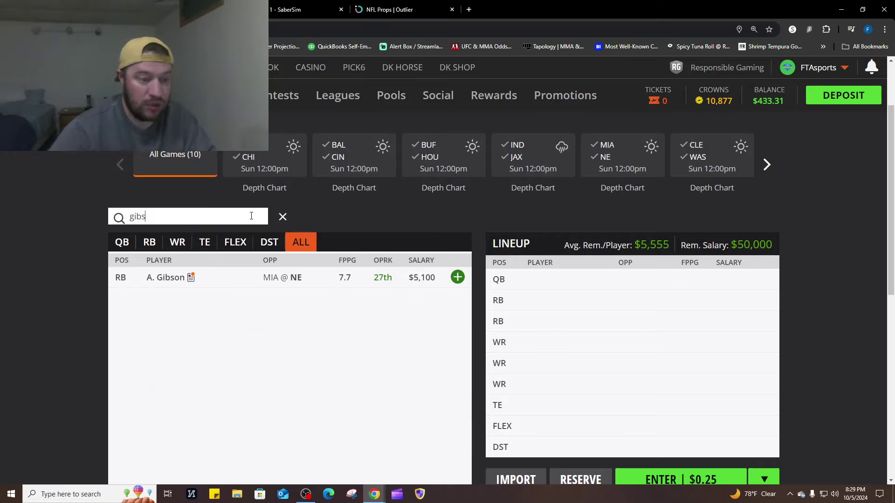
pyautogui.click(169, 278)
pyautogui.click(356, 191)
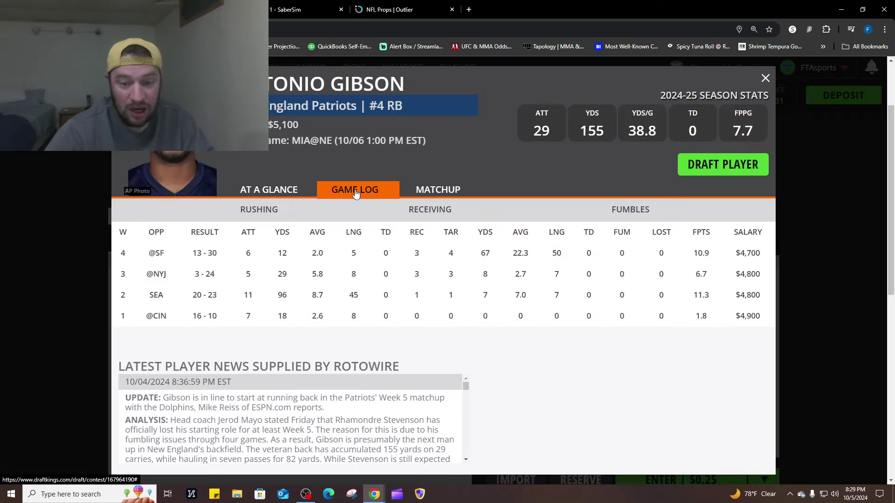
pyautogui.click(766, 78)
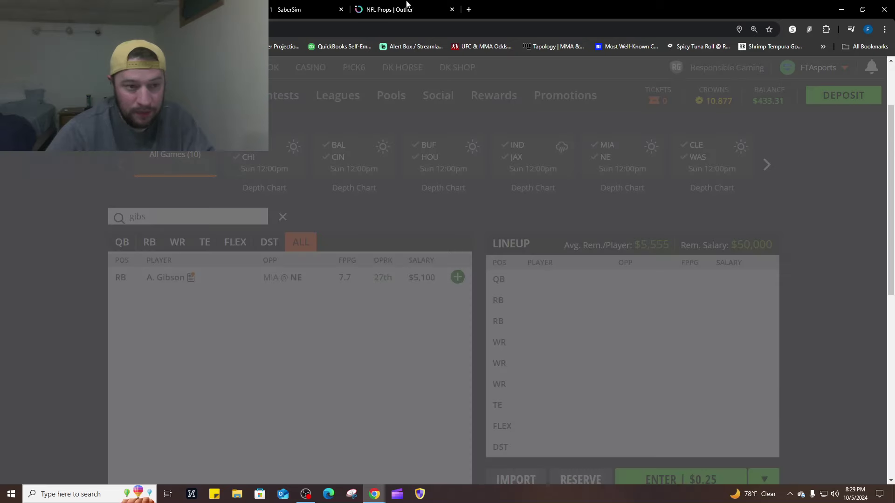
# - Raise Antonio Gibson's My Proj in SaberSim from 11.37 to 13
pyautogui.click(298, 9)
pyautogui.click(377, 230)
pyautogui.write('13')
pyautogui.press('Return')
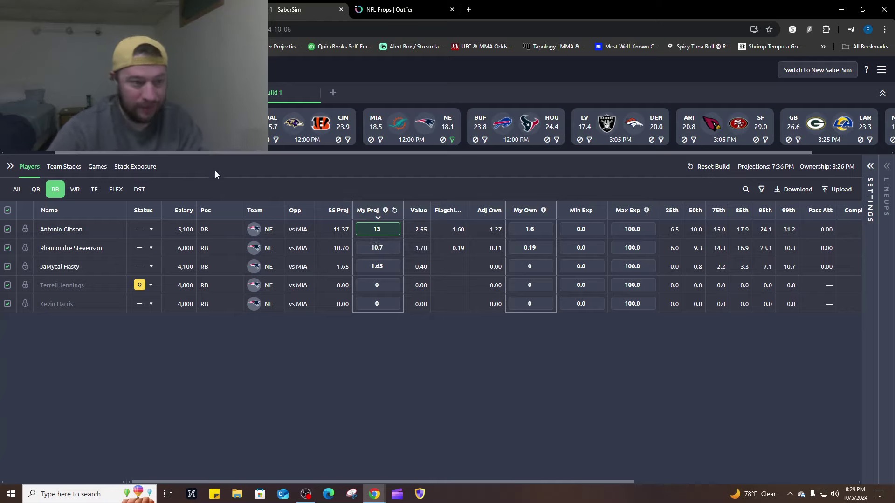
pyautogui.hotkey('ctrl', 'shift', 'Tab')
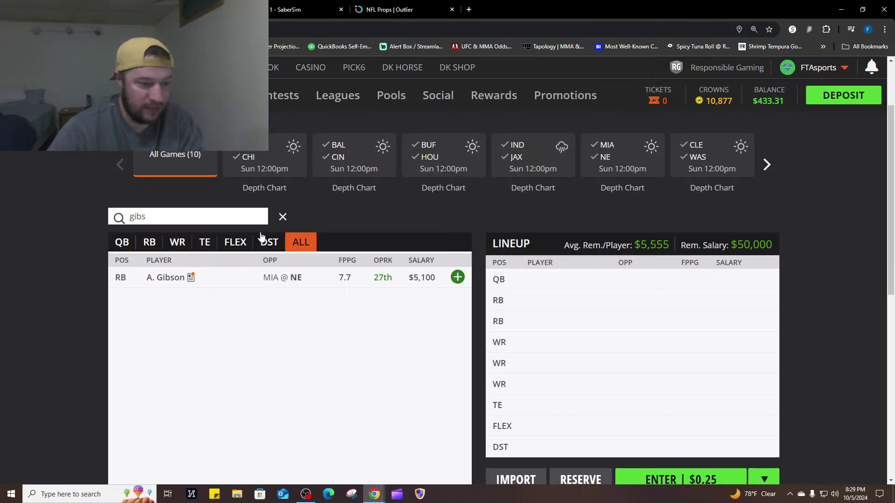
pyautogui.hotkey('ctrl', 'Tab')
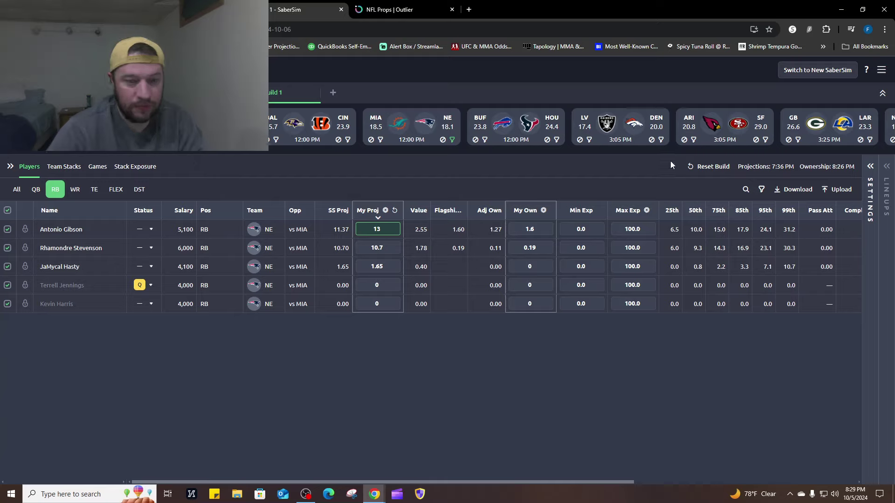
# - Clear the New England filter and raise James Cook's My Proj from 16.16 to 17
pyautogui.click(452, 140)
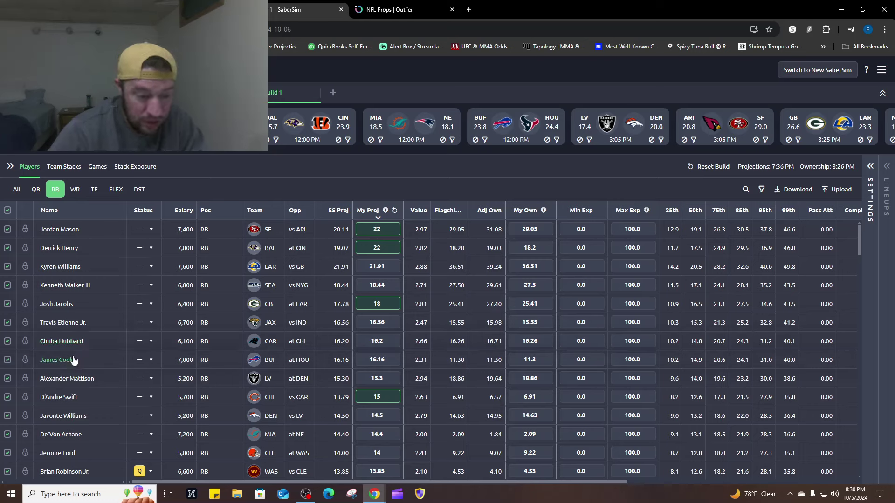
pyautogui.click(378, 355)
pyautogui.write('17')
pyautogui.click(287, 182)
# - Scroll through the full running-back list, selecting Chase Brown's projection cell
pyautogui.scroll(-2, 246, 393)
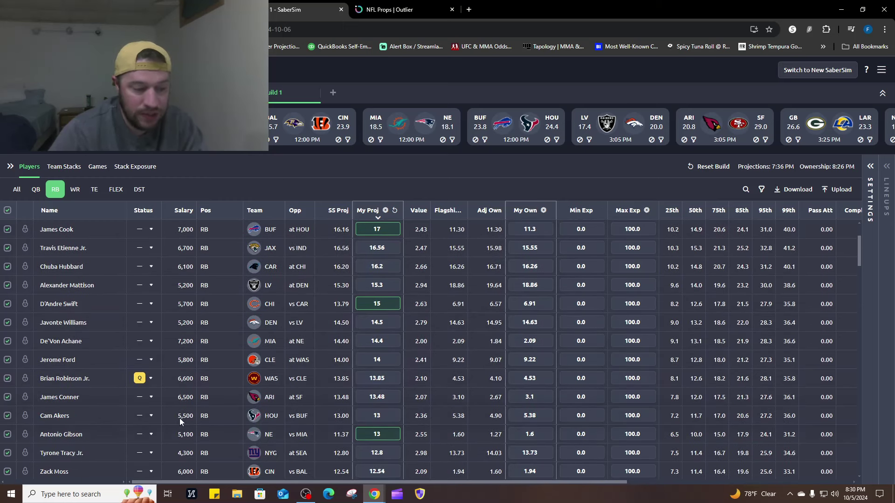
pyautogui.scroll(-2, 180, 418)
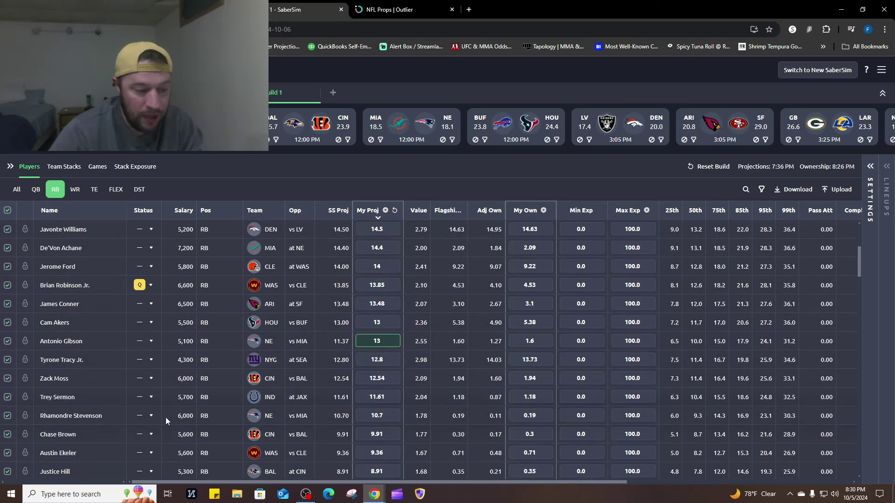
pyautogui.click(376, 435)
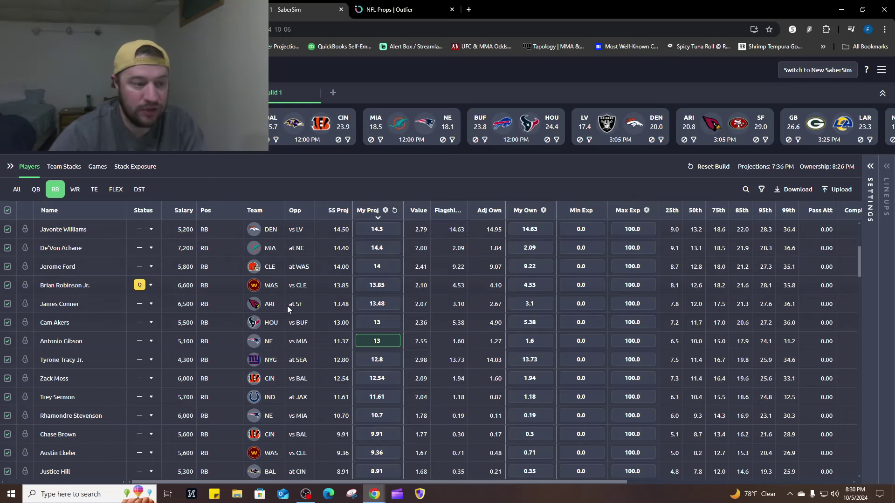
pyautogui.scroll(4, 287, 306)
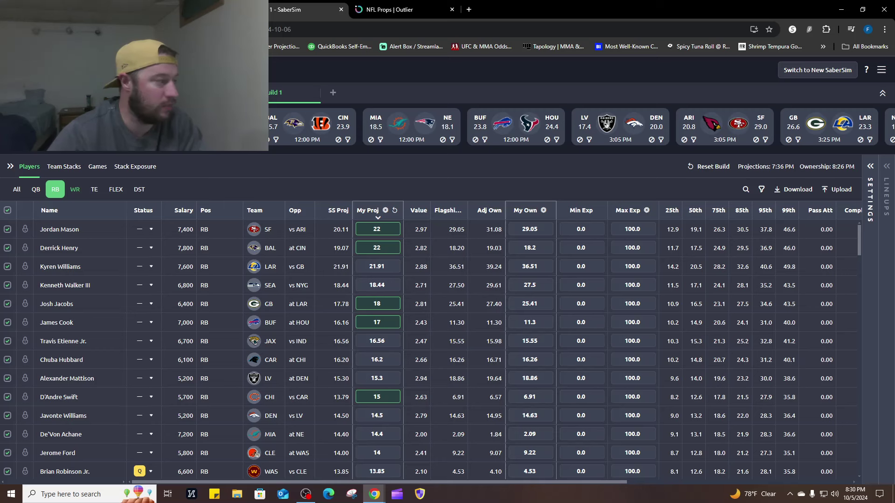
# - Switch to wide receivers, filter to Cleveland, and set Amari Cooper's My Proj to 14
pyautogui.click(75, 190)
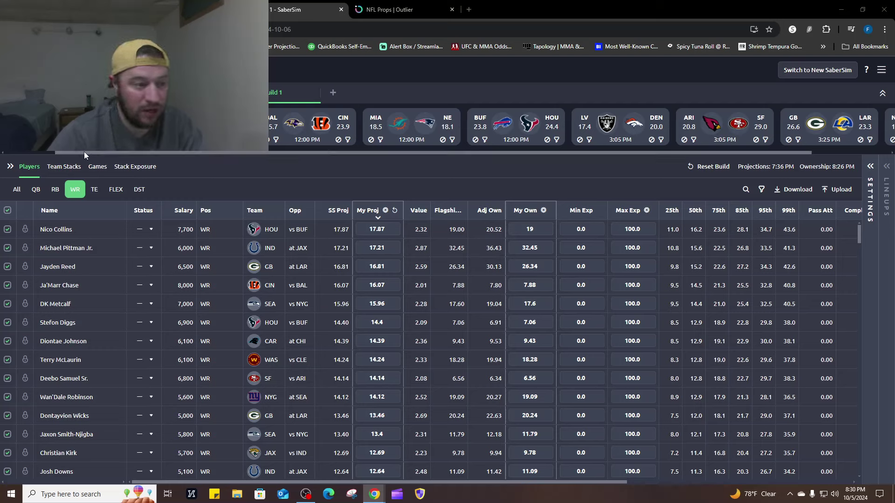
pyautogui.moveTo(83, 152); pyautogui.dragTo(161, 155)
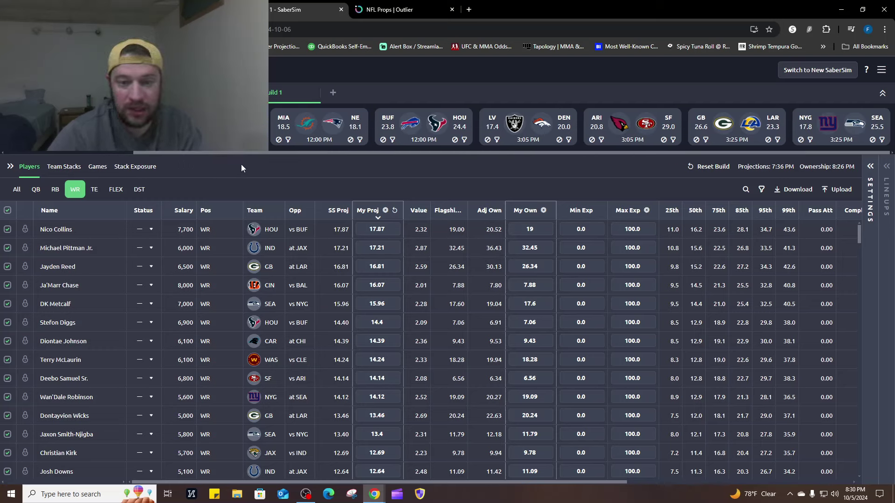
pyautogui.moveTo(140, 153); pyautogui.dragTo(278, 154)
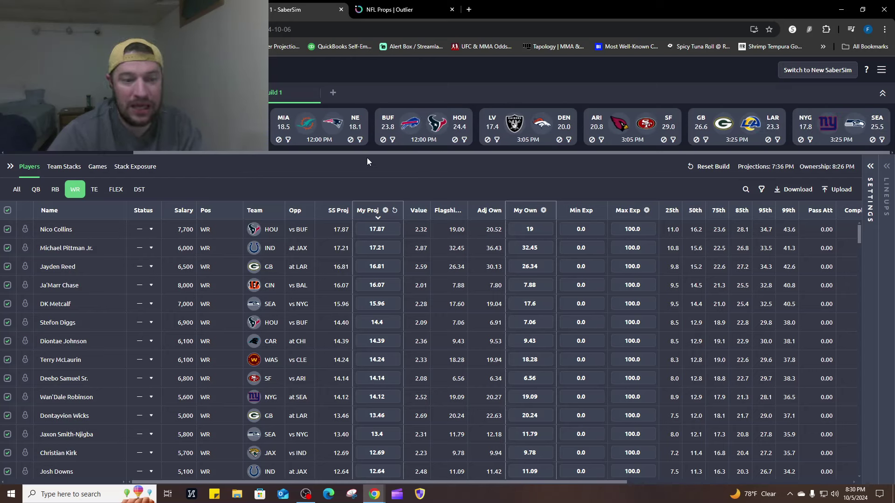
pyautogui.moveTo(362, 153); pyautogui.dragTo(230, 150)
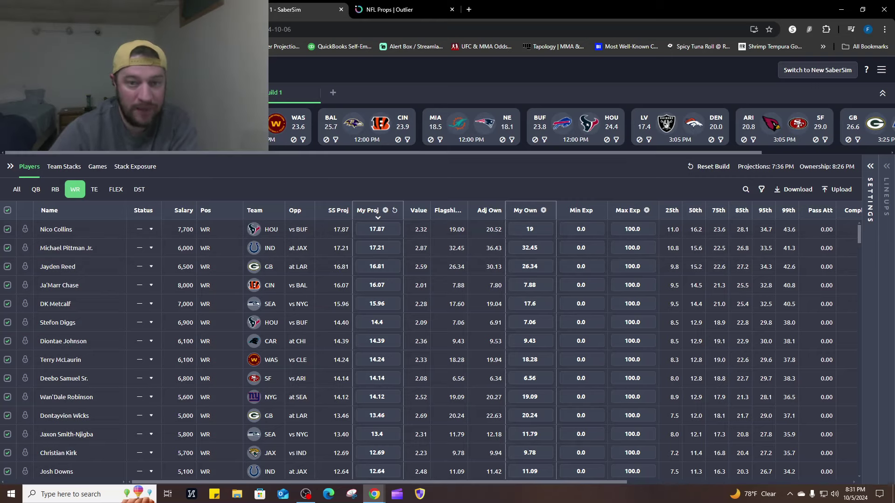
pyautogui.click(226, 122)
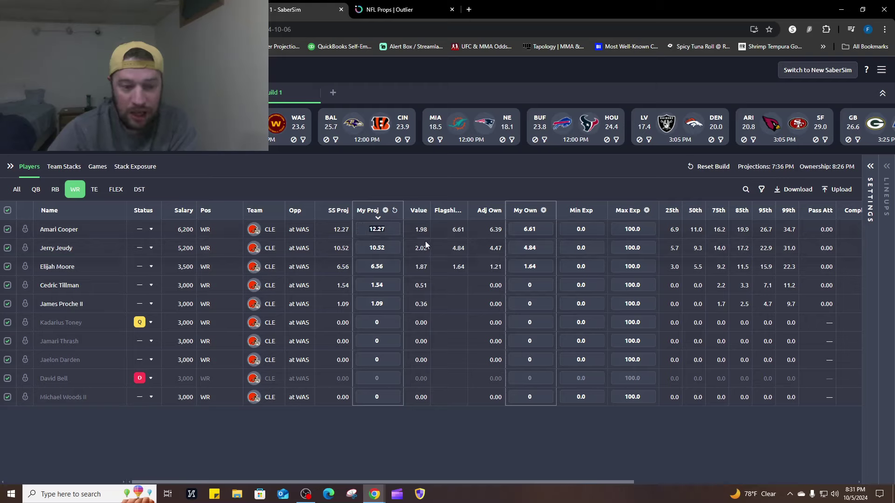
pyautogui.write('14')
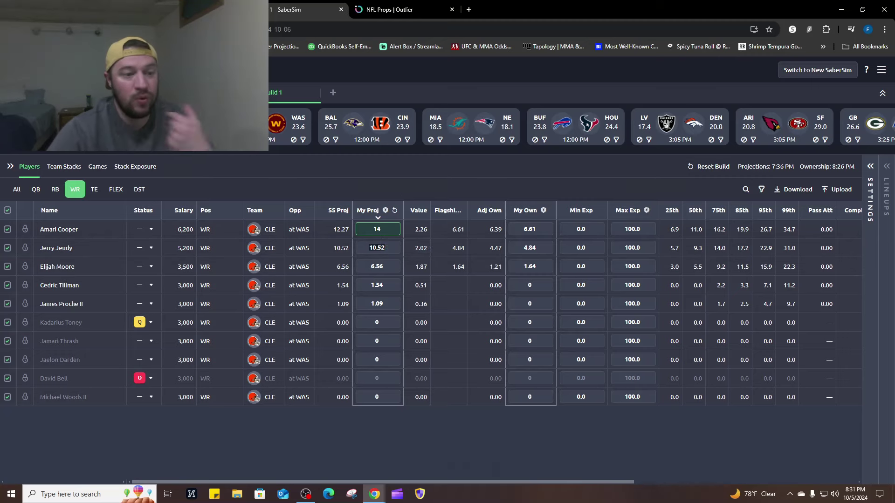
# - Narrow DraftKings to CLE vs WAS receivers and review Amari Cooper's game log
pyautogui.click(223, 9)
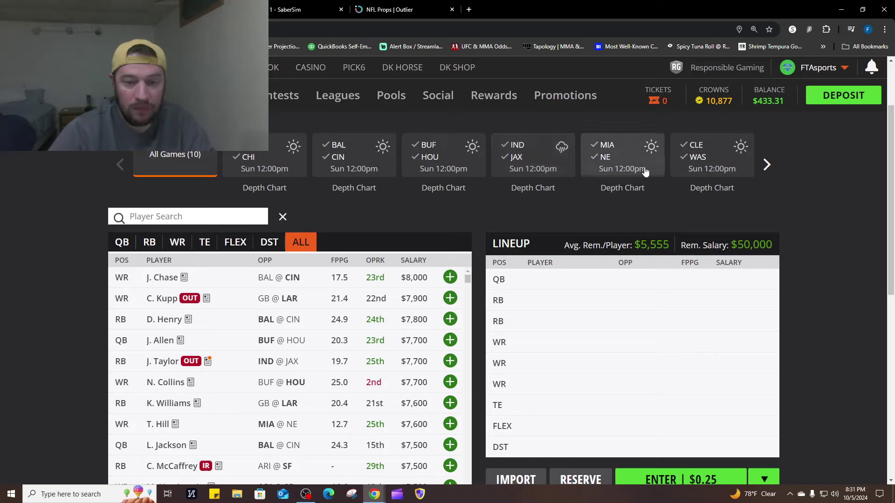
pyautogui.click(700, 151)
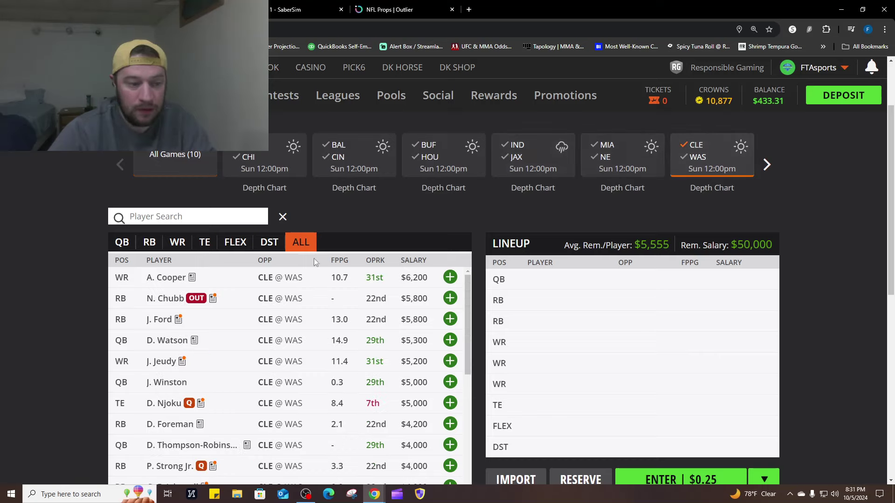
pyautogui.click(177, 243)
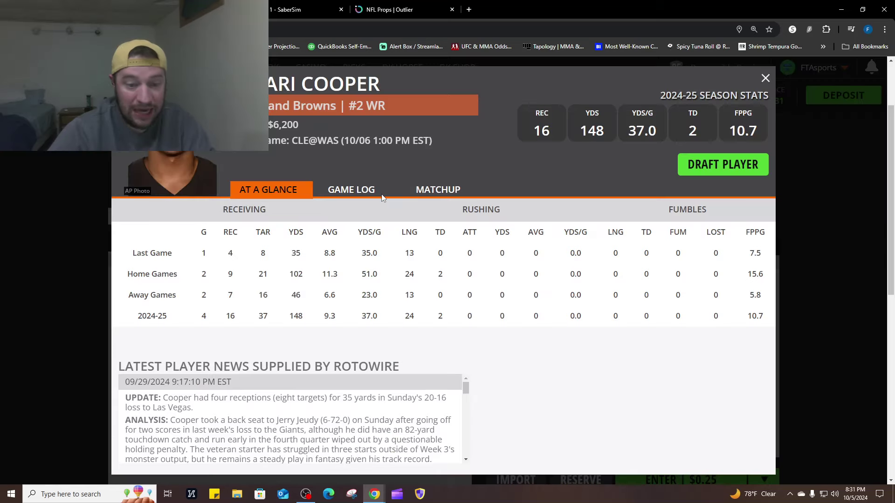
pyautogui.click(373, 193)
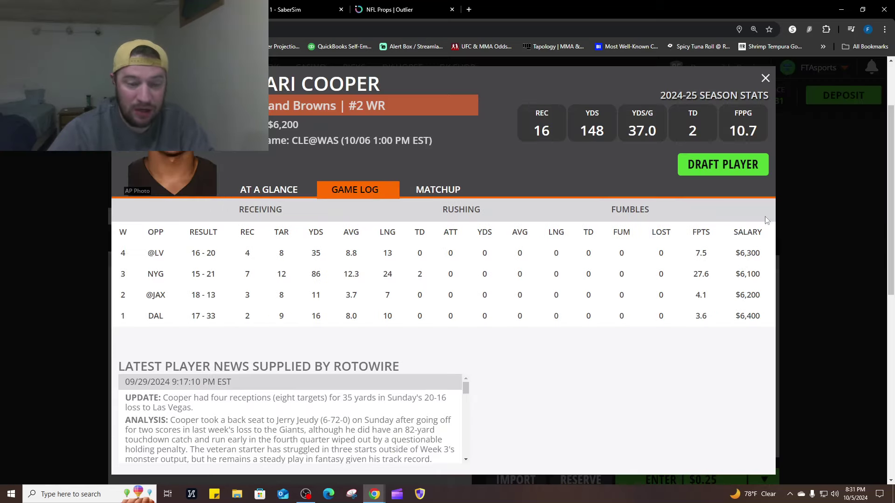
pyautogui.click(765, 78)
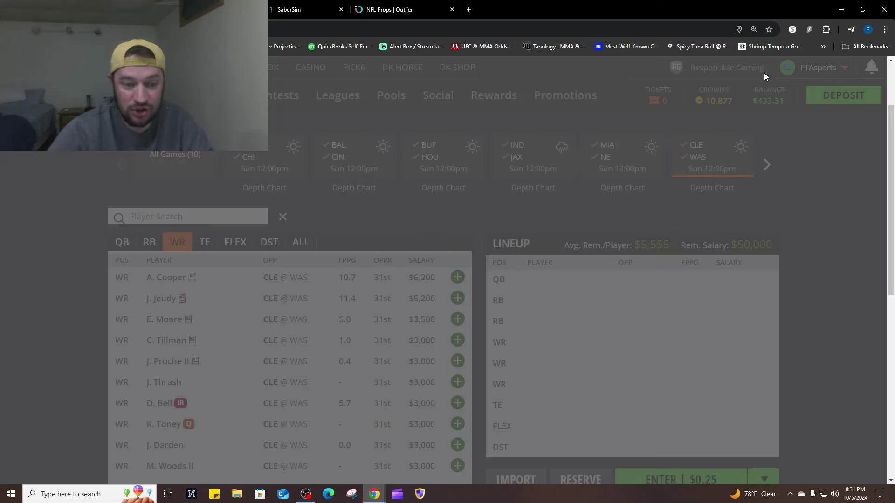
# - Review the game logs for Jerry Jeudy and Elijah Moore
pyautogui.click(161, 298)
pyautogui.click(354, 190)
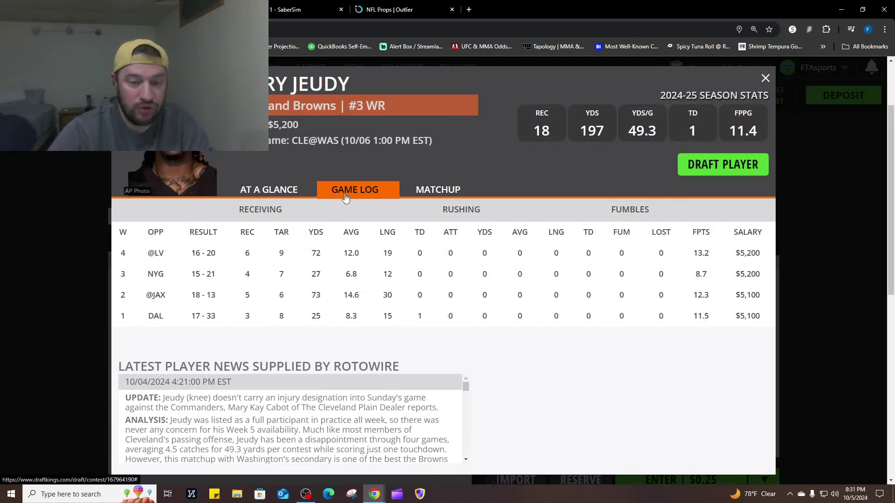
pyautogui.click(765, 78)
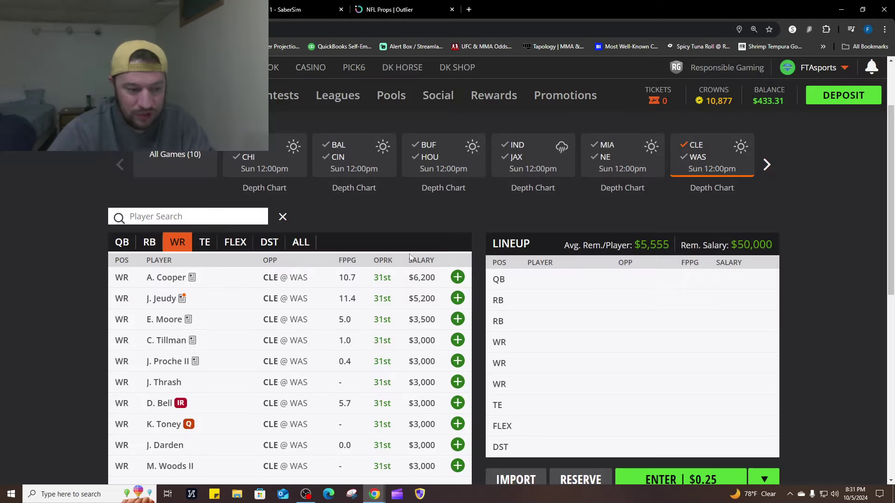
pyautogui.click(161, 316)
pyautogui.click(355, 190)
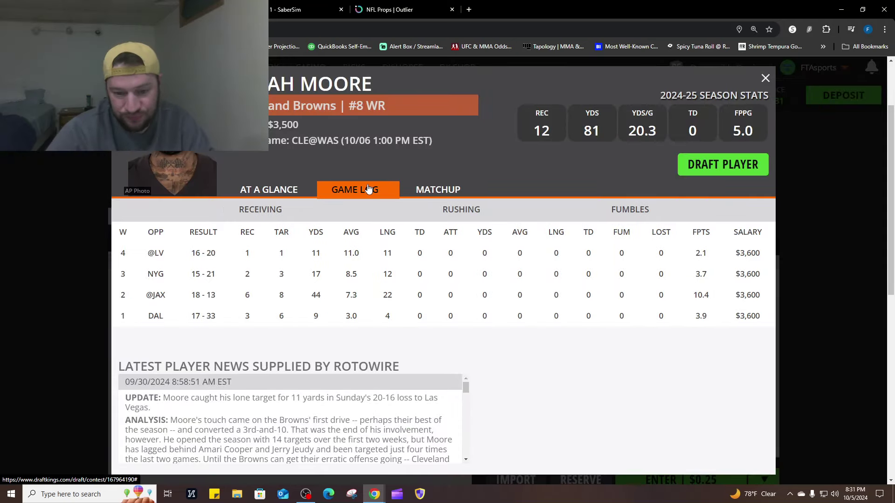
pyautogui.click(765, 78)
# - Raise Jerry Jeudy's My Proj in SaberSim from 10.52 to 11
pyautogui.click(298, 10)
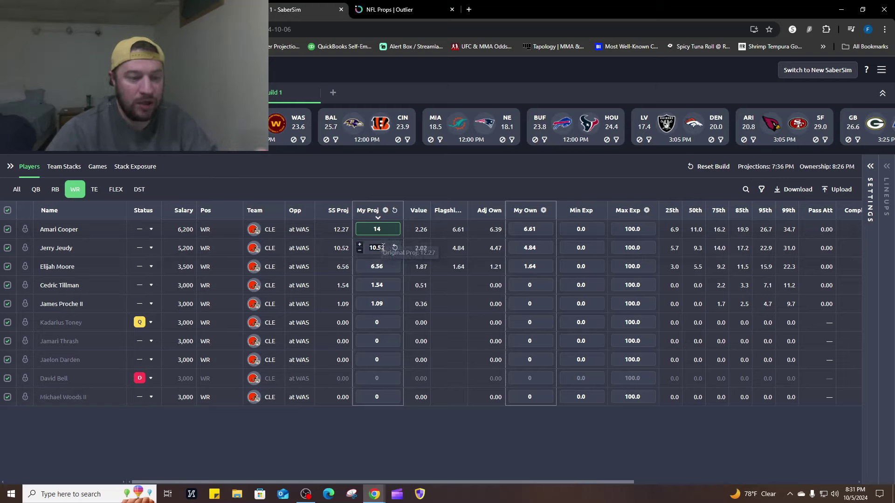
pyautogui.write('11')
pyautogui.click(488, 187)
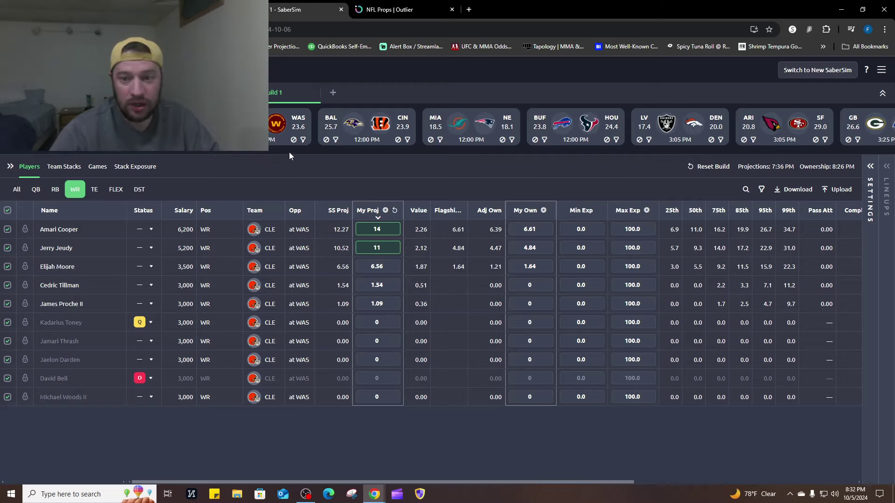
pyautogui.moveTo(289, 152)
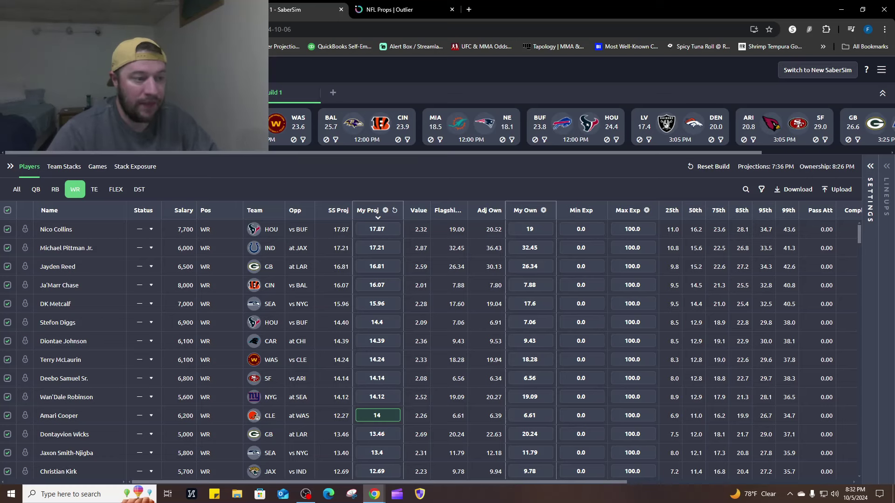
# - Filter SaberSim's receivers to Indianapolis, then go to the DraftKings lineup page
pyautogui.click(256, 246)
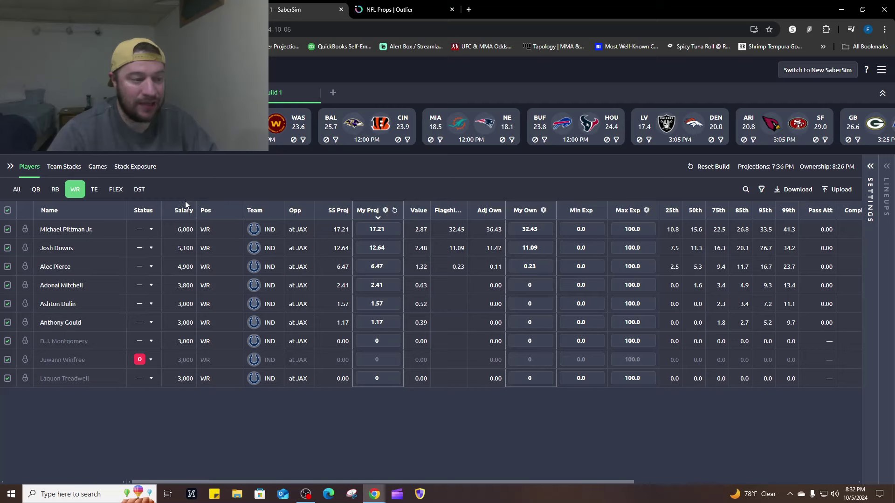
pyautogui.hotkey('ctrl', 'shift', 'Tab')
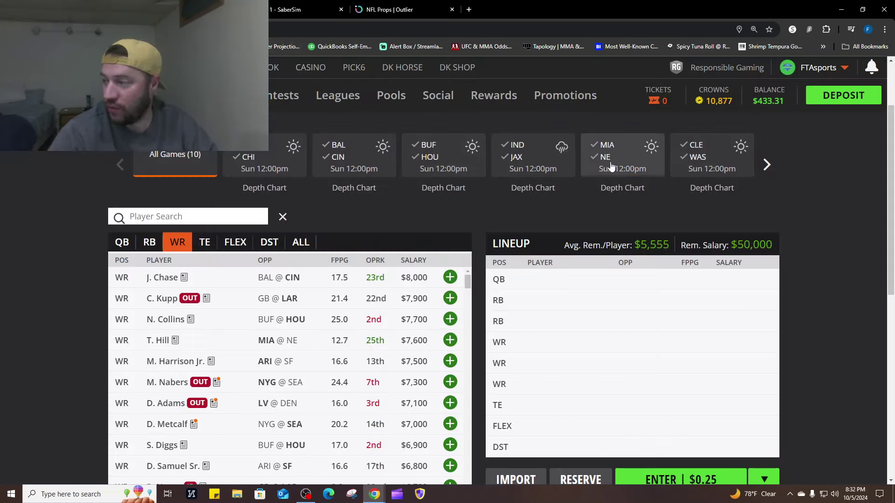
# - Filter DraftKings to IND @ JAX and review Pittman's, Downs's and Pierce's game logs
pyautogui.click(523, 153)
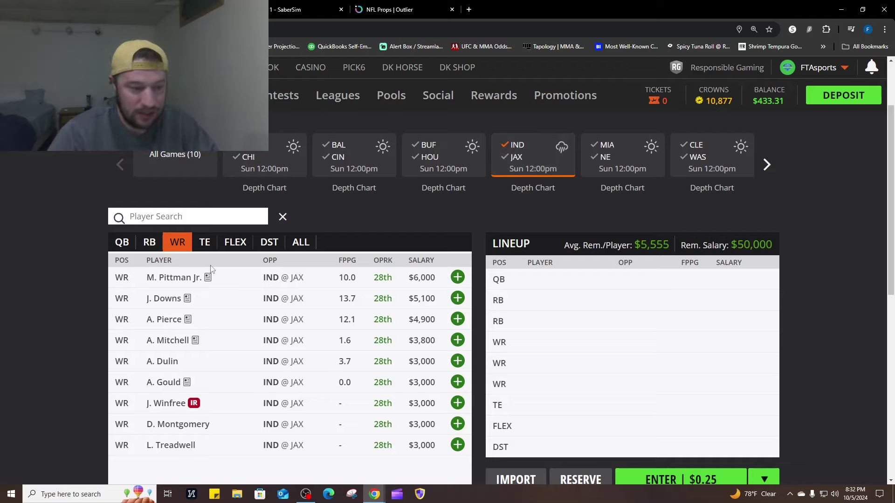
pyautogui.click(183, 278)
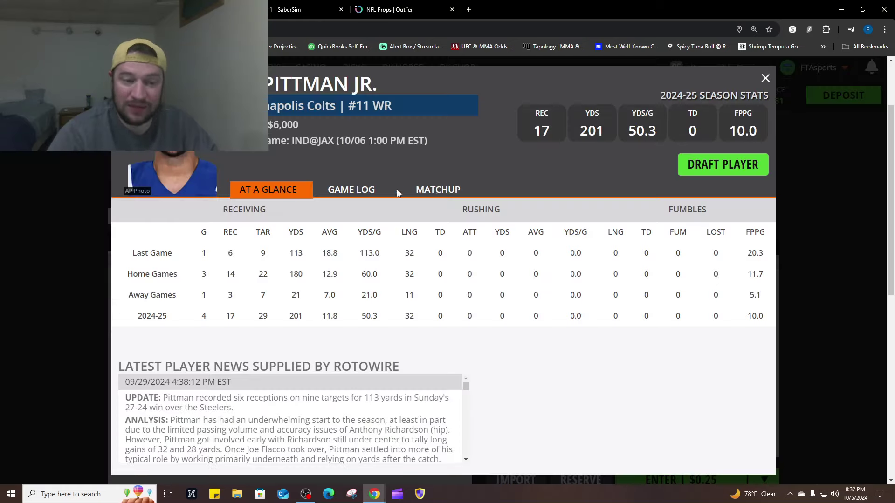
pyautogui.click(390, 191)
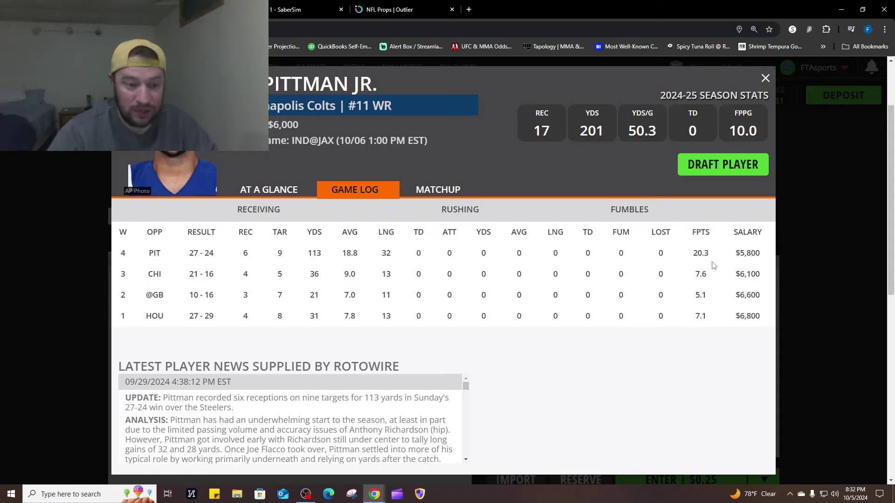
pyautogui.click(765, 80)
pyautogui.click(161, 300)
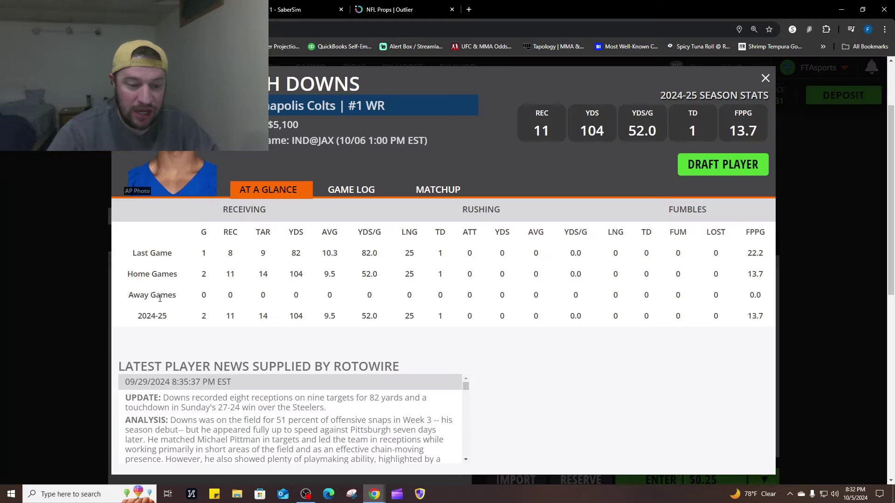
pyautogui.click(364, 196)
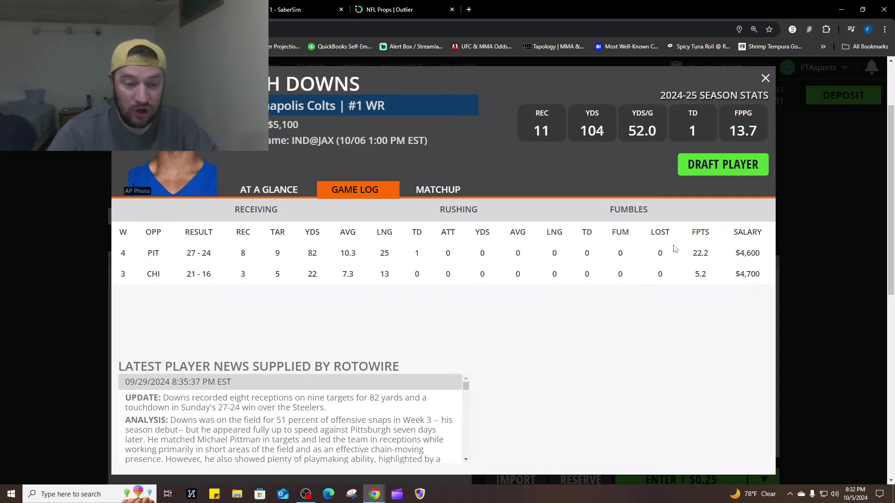
pyautogui.click(764, 81)
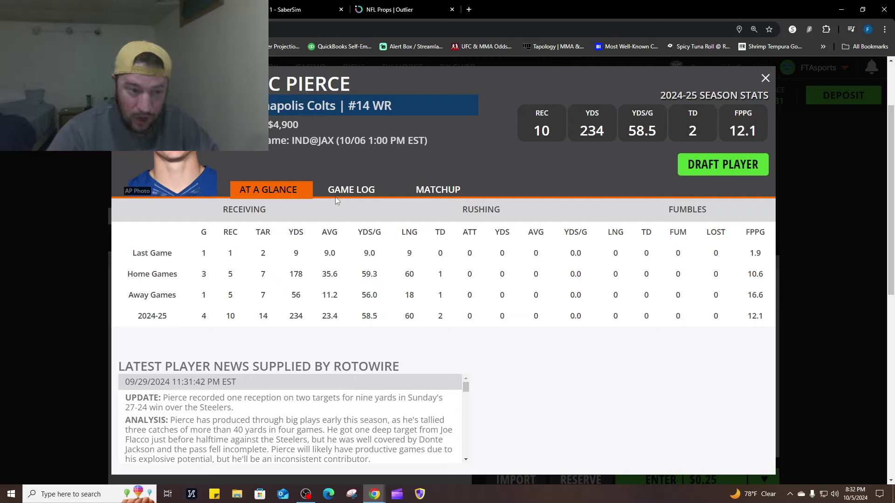
pyautogui.click(336, 196)
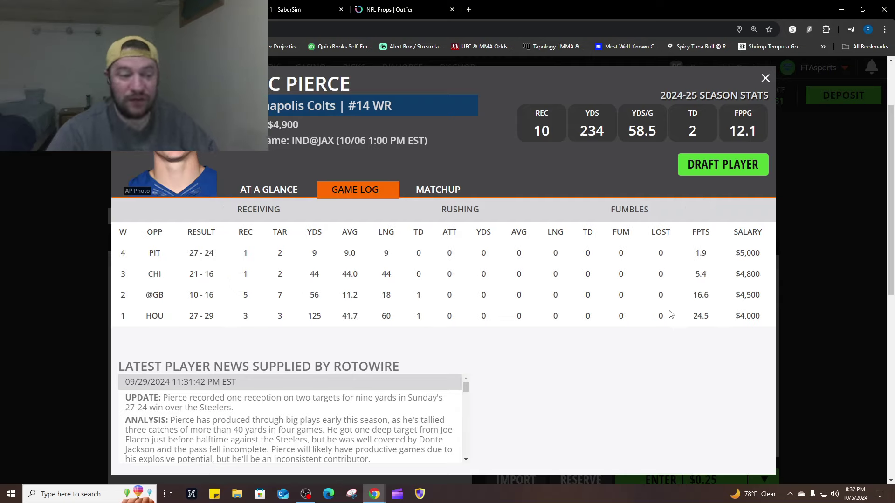
pyautogui.click(766, 77)
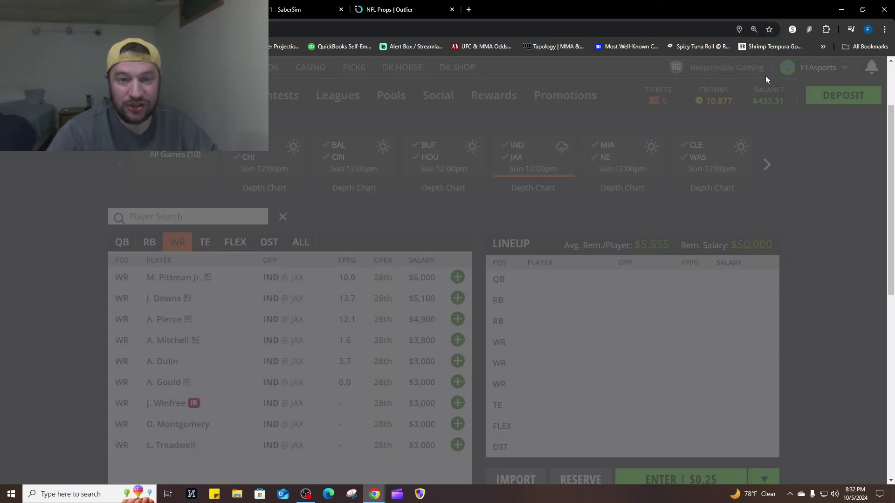
# - Set Michael Pittman Jr.'s My Proj to 17 (from 17.21) and Josh Downs's to 15 (from 12.64)
pyautogui.click(308, 13)
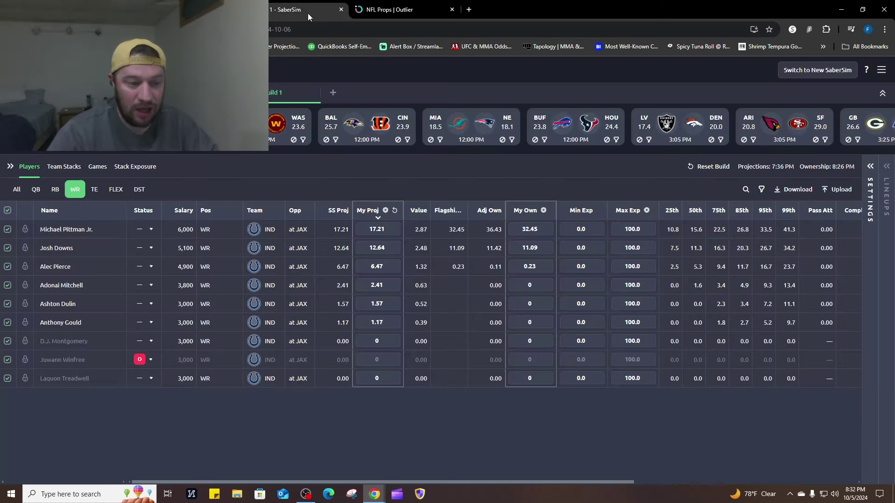
pyautogui.click(380, 230)
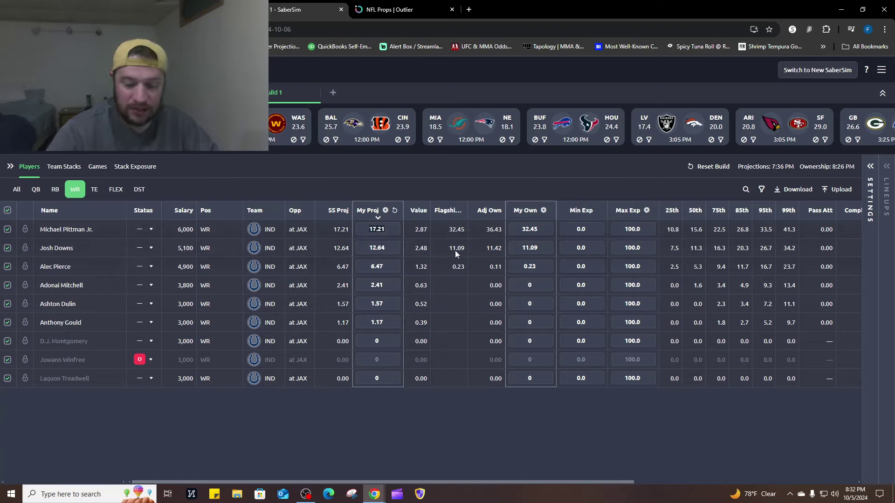
pyautogui.write('17')
pyautogui.press('Return')
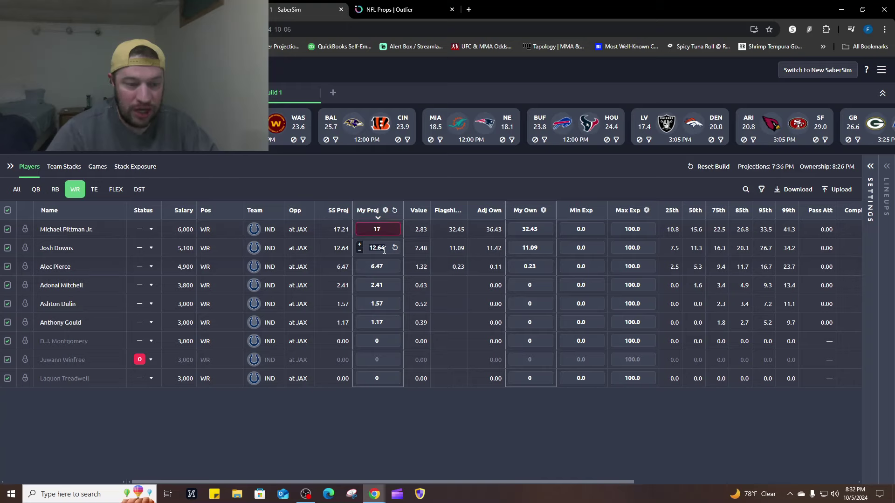
pyautogui.click(380, 246)
pyautogui.write('15')
pyautogui.press('Return')
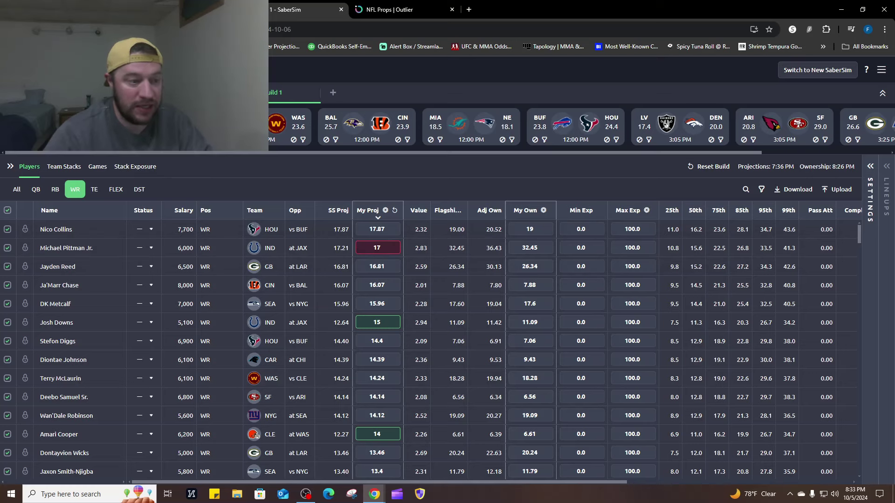
# - Narrow DraftKings' IND/JAX game to Jacksonville receivers only, then return to SaberSim
pyautogui.scroll(-15, 418, 308)
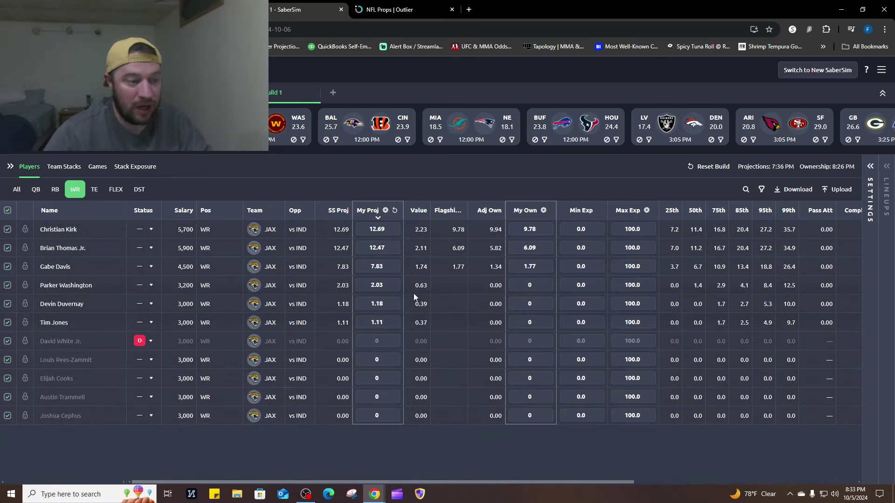
pyautogui.hotkey('ctrl', 'shift', 'Tab')
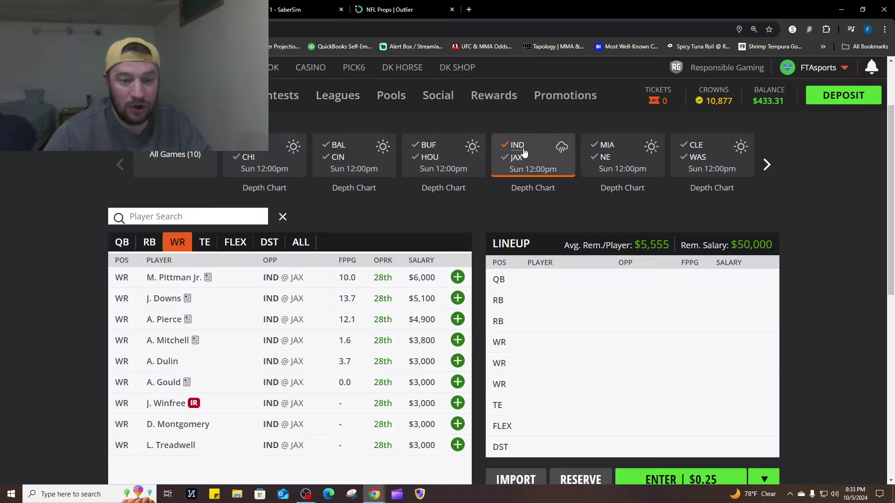
pyautogui.click(516, 146)
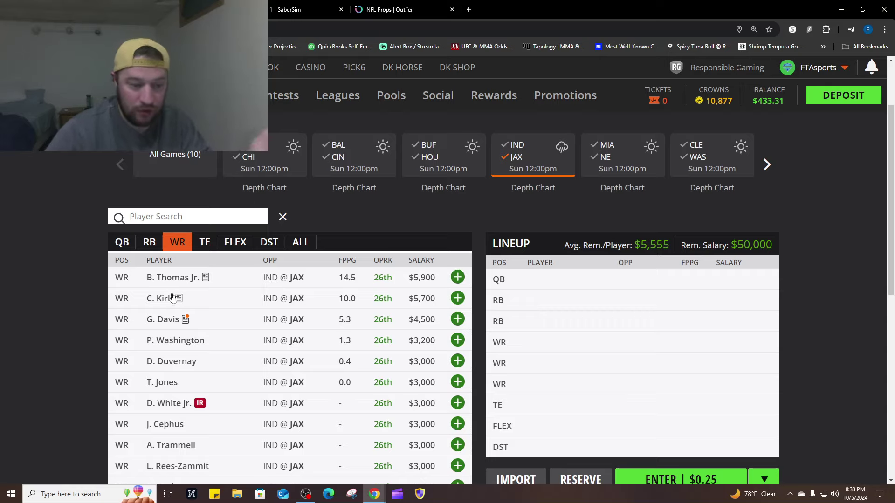
pyautogui.click(279, 13)
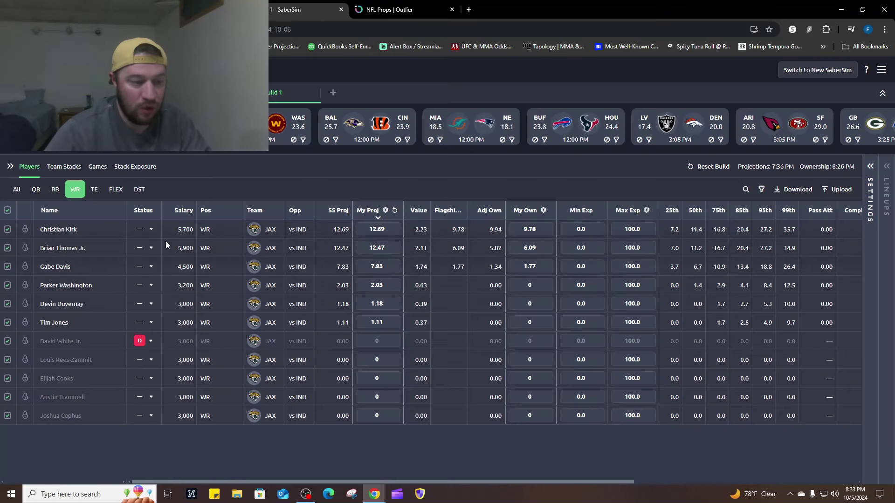
# - Raise Brian Thomas Jr.'s SaberSim projection to 14, then go back to DraftKings
pyautogui.click(384, 250)
pyautogui.press('Return')
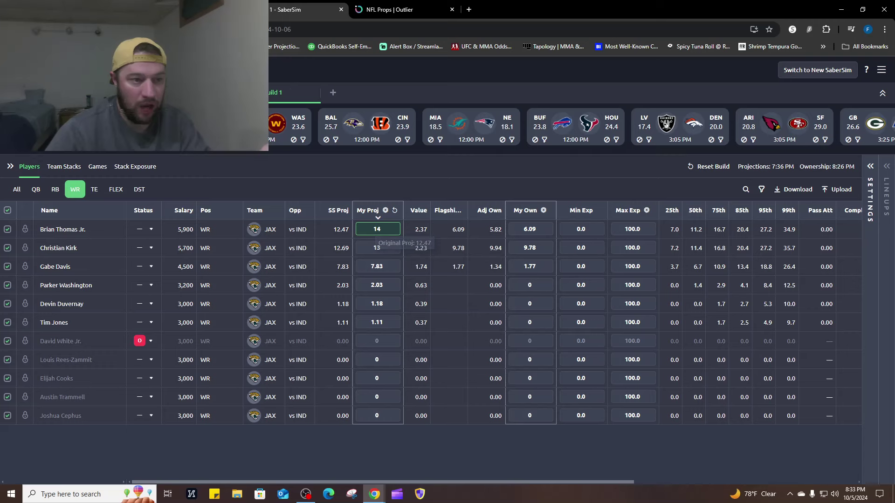
pyautogui.hotkey('ctrl', 'shift', 'Tab')
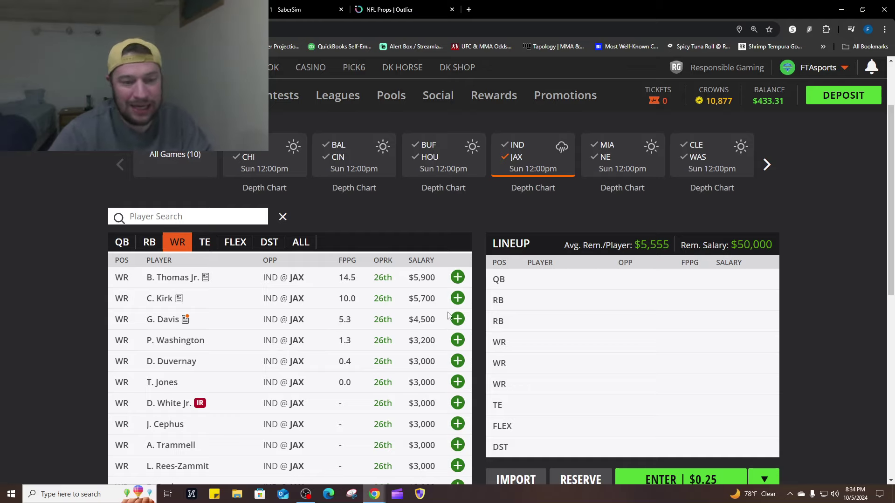
# - Show Miami receivers from MIA @ NE on DraftKings and set Christian Kirk's projection to 13
pyautogui.click(503, 166)
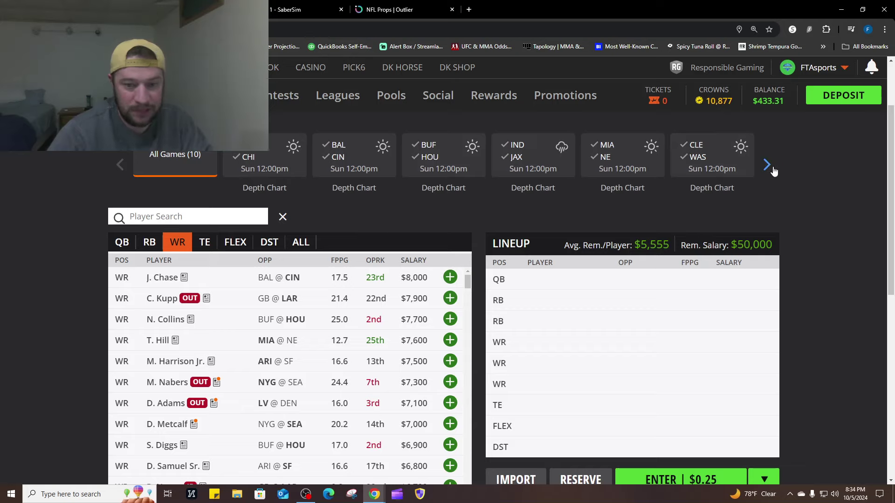
pyautogui.click(606, 145)
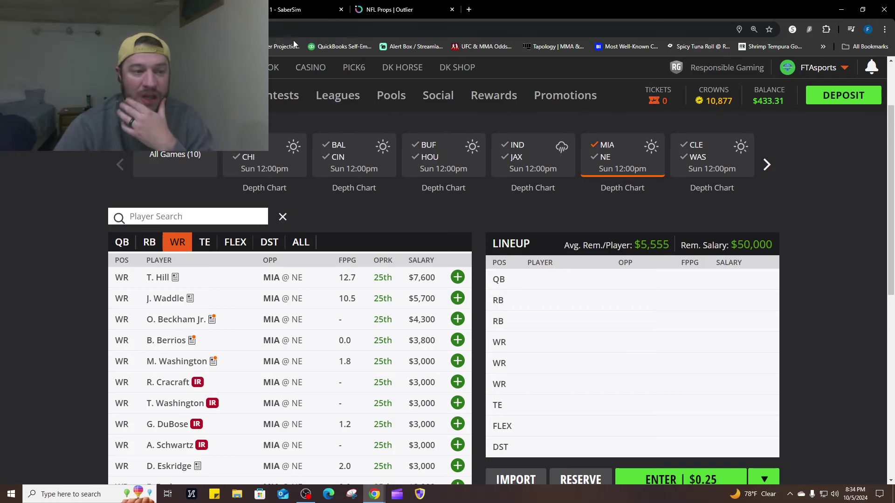
pyautogui.click(278, 10)
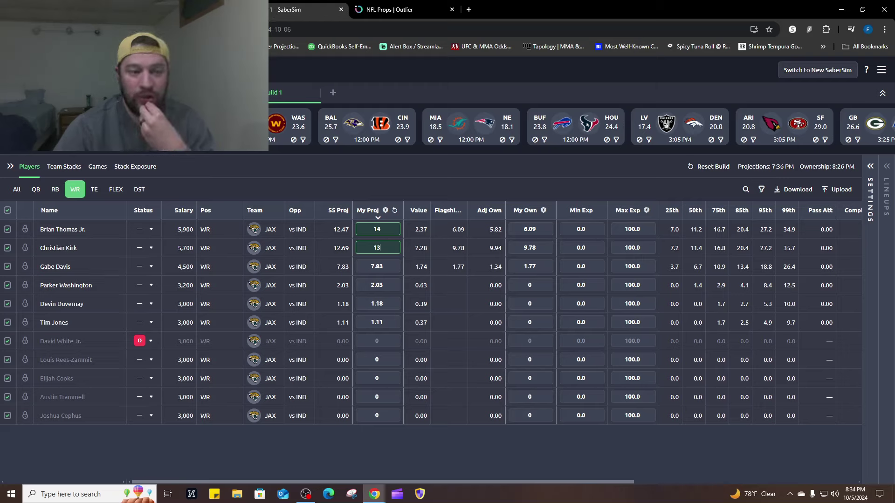
pyautogui.press('Return')
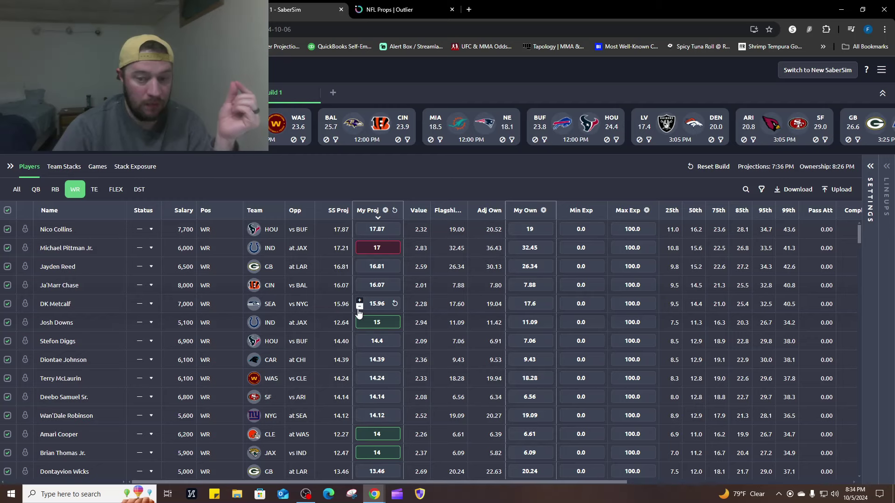
# - Search 'beck' on DraftKings and check Odell Beckham Jr.'s player card
pyautogui.hotkey('ctrl', 'shift', 'Tab')
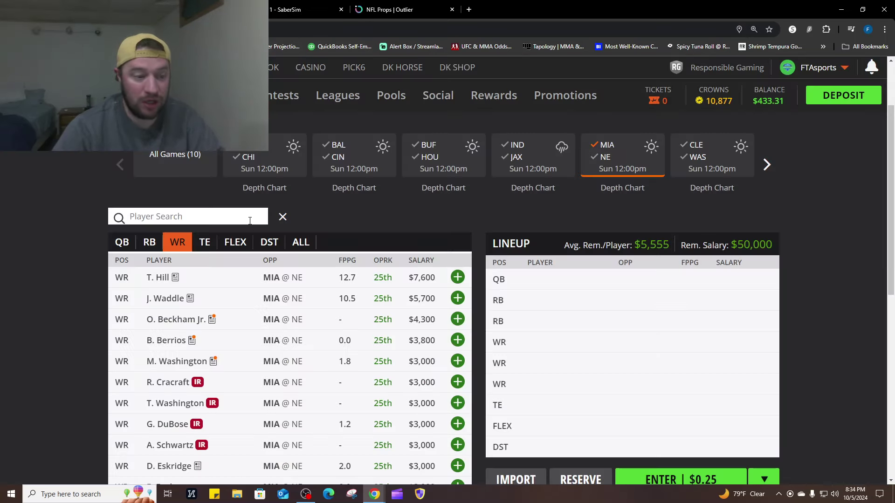
pyautogui.click(244, 219)
pyautogui.write('beck')
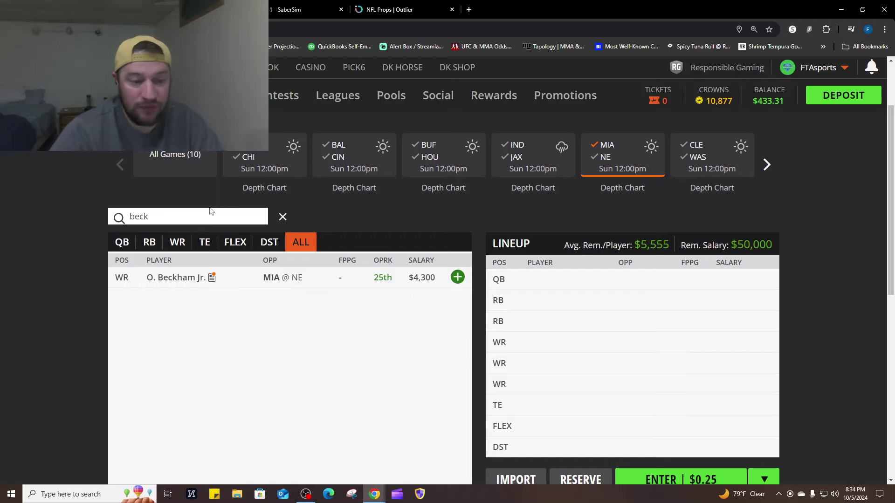
pyautogui.click(172, 276)
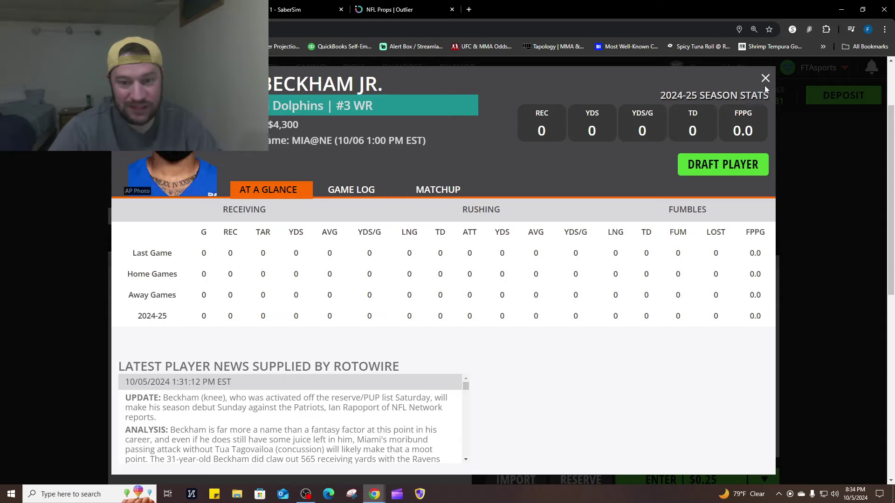
pyautogui.click(766, 78)
# - Search 'hill', then clear the search to list all MIA players and return to SaberSim
pyautogui.doubleClick(115, 209)
pyautogui.write('hill')
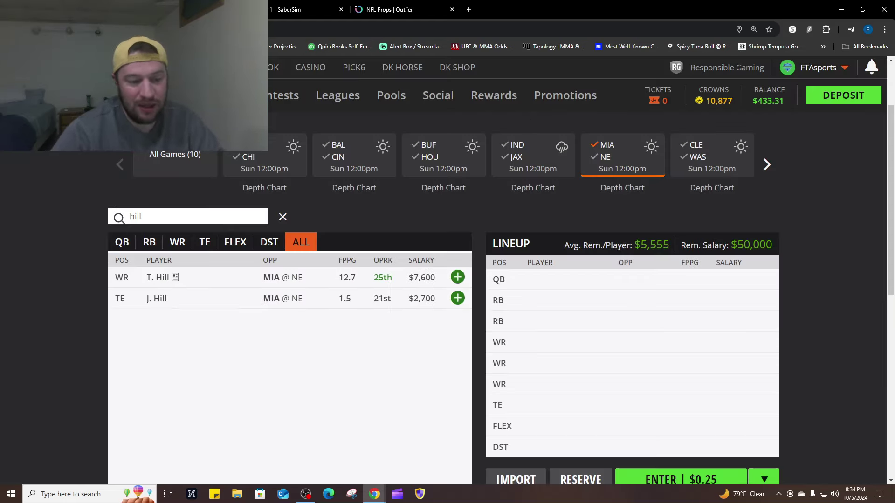
pyautogui.press('BackSpace')
pyautogui.press('BackSpace')
pyautogui.press('BackSpace')
pyautogui.press('BackSpace')
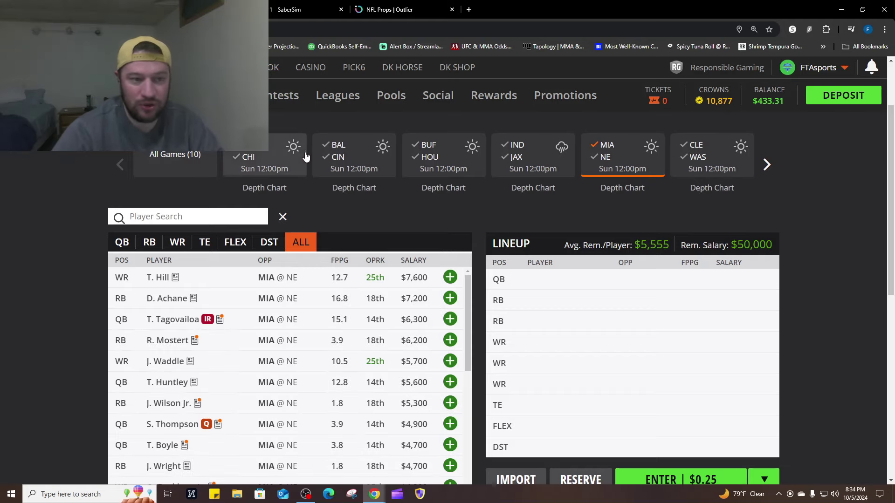
pyautogui.click(309, 9)
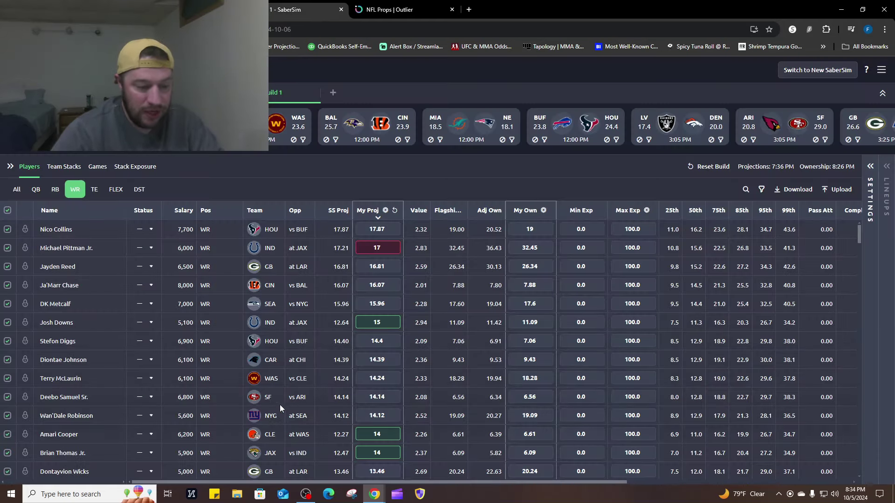
# - Change Wan'Dale Robinson's My Proj from 14.12 to 15
pyautogui.moveTo(386, 415)
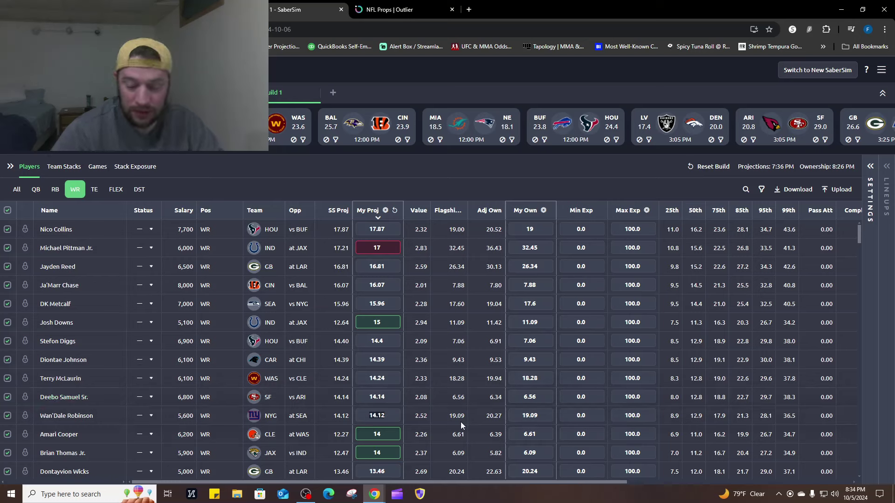
pyautogui.write('15')
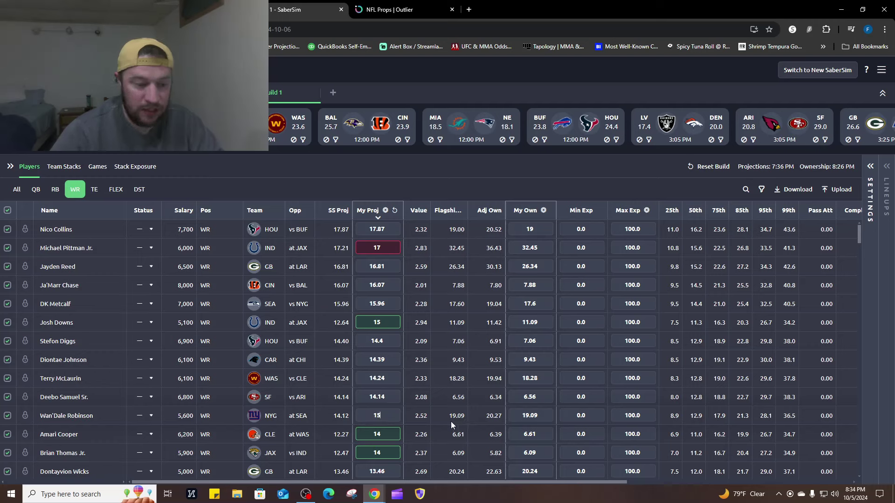
pyautogui.click(344, 191)
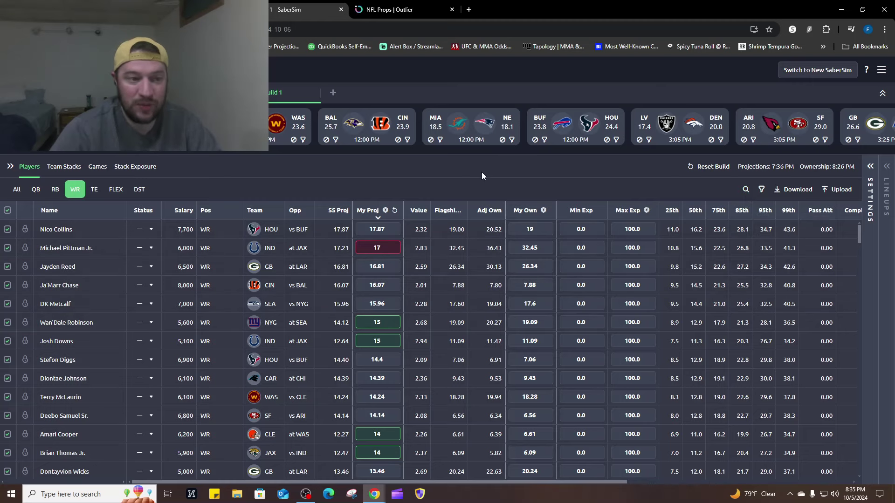
# - Filter DraftKings to Cincinnati wide receivers from the BAL @ CIN game
pyautogui.hotkey('ctrl', 'shift', 'Tab')
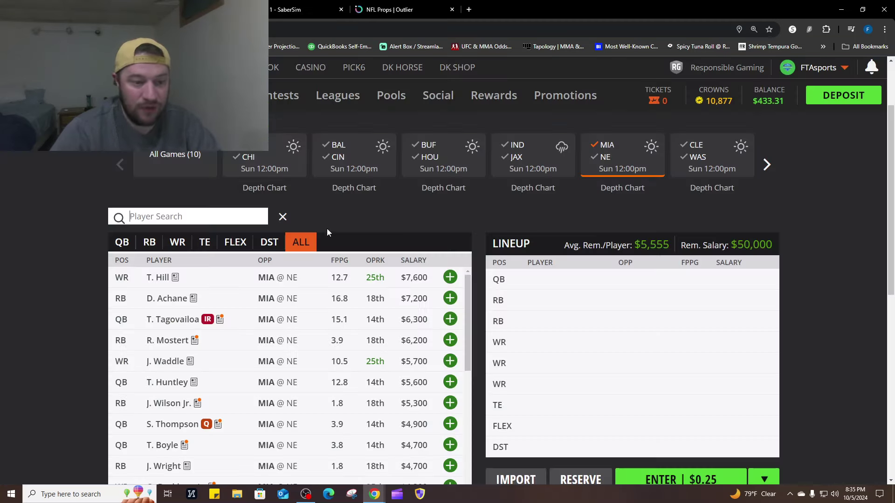
pyautogui.click(603, 148)
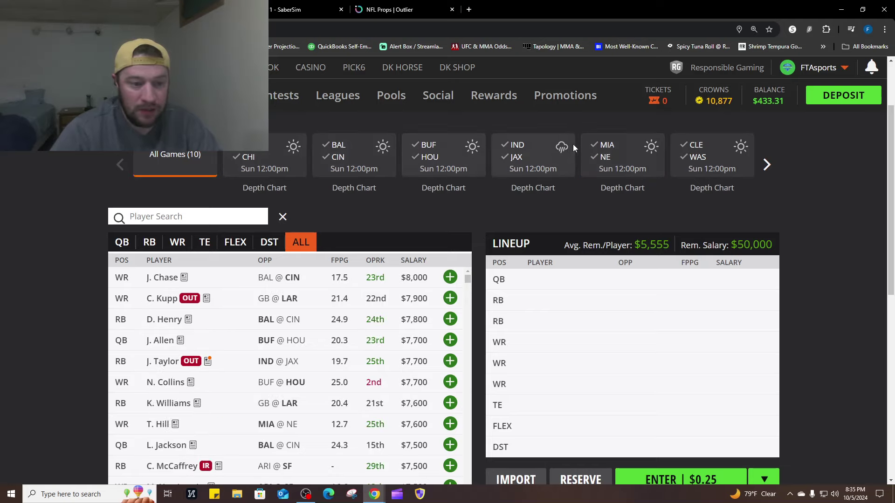
pyautogui.click(340, 153)
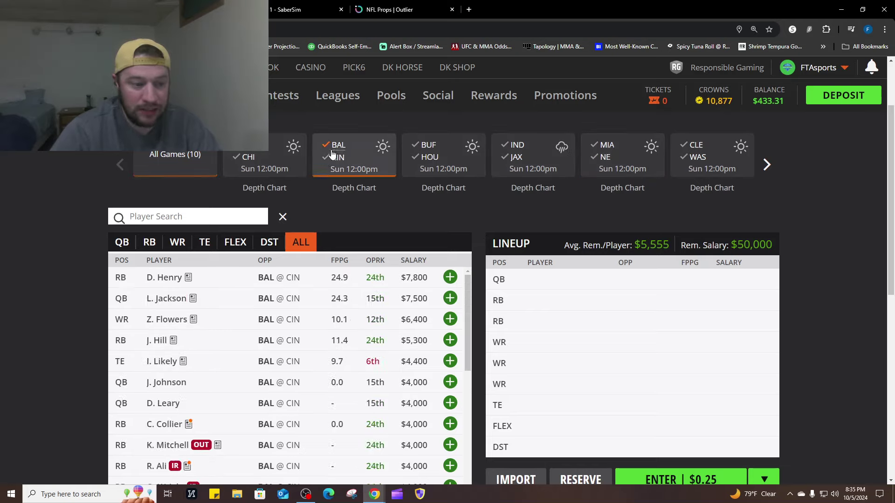
pyautogui.click(188, 243)
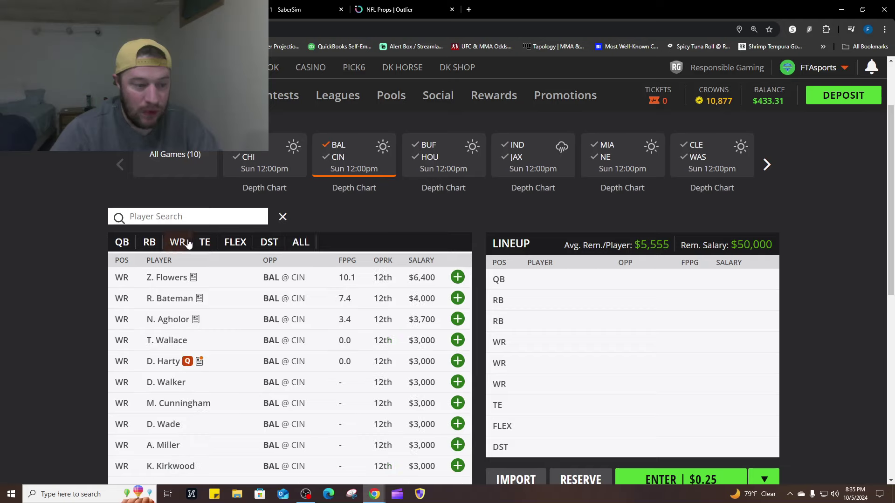
pyautogui.click(328, 157)
# - Review J. Chase's and T. Higgins's game logs, then return to SaberSim
pyautogui.click(171, 279)
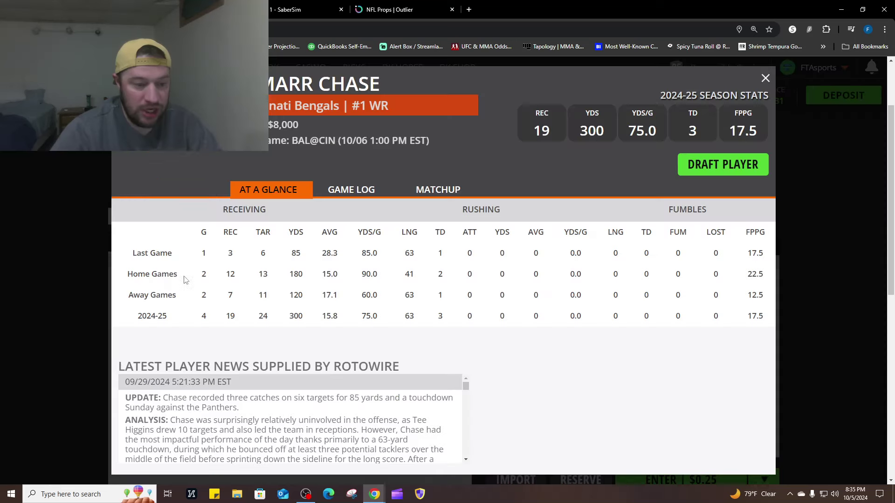
pyautogui.click(372, 190)
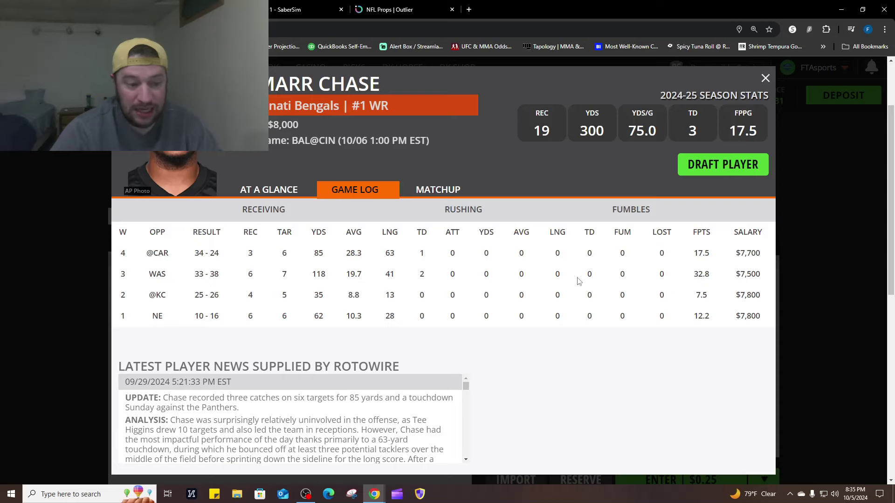
pyautogui.click(765, 79)
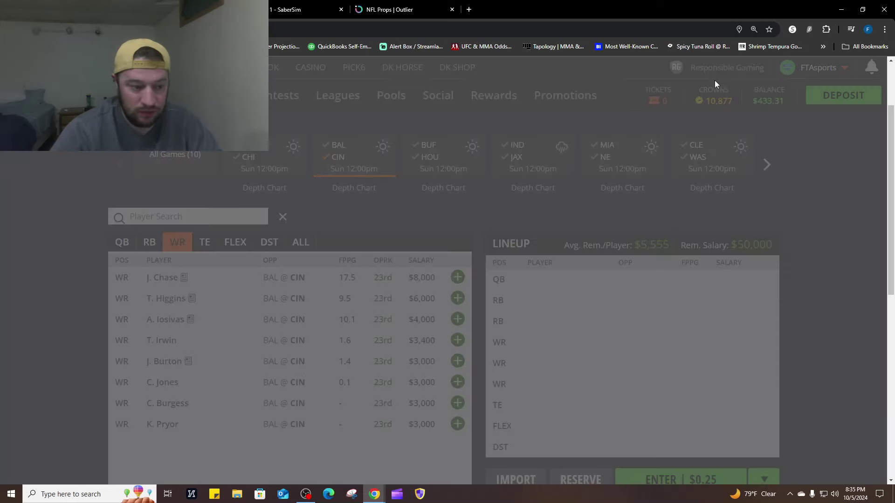
pyautogui.click(165, 299)
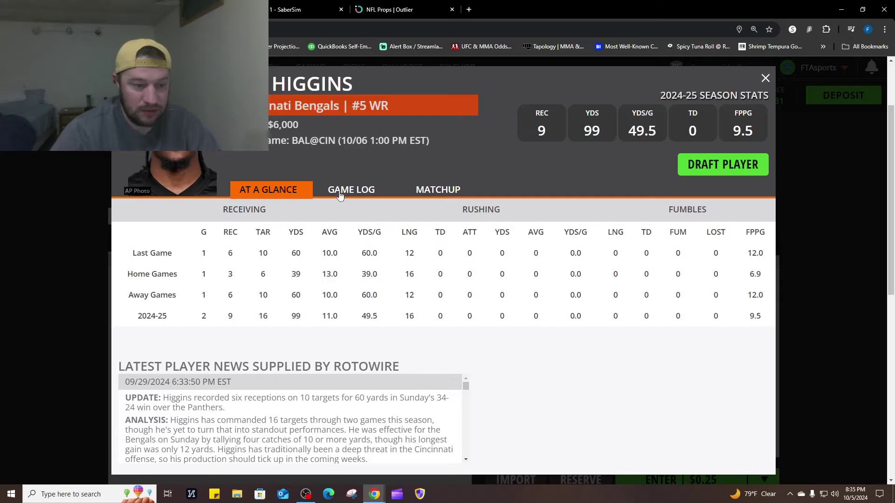
pyautogui.click(354, 189)
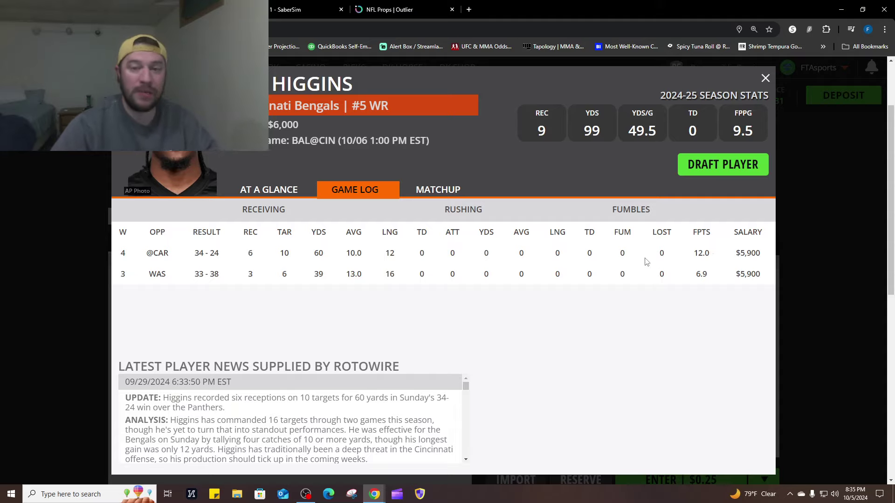
pyautogui.click(765, 78)
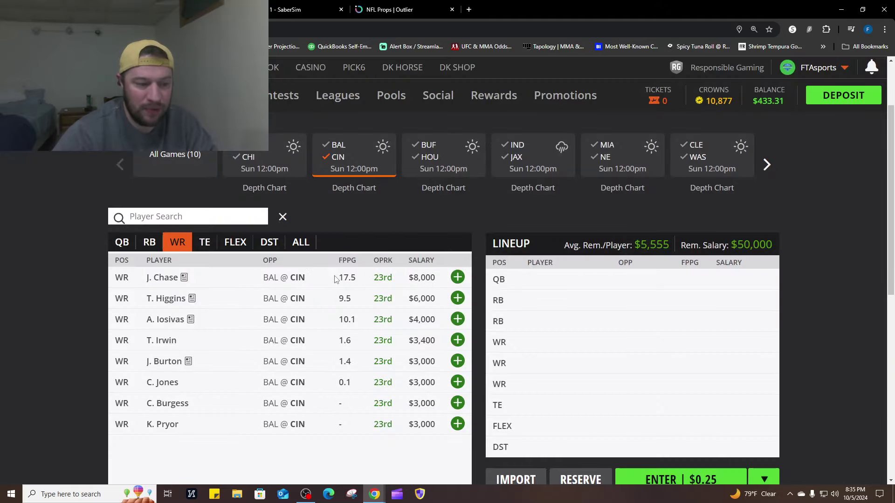
pyautogui.click(269, 10)
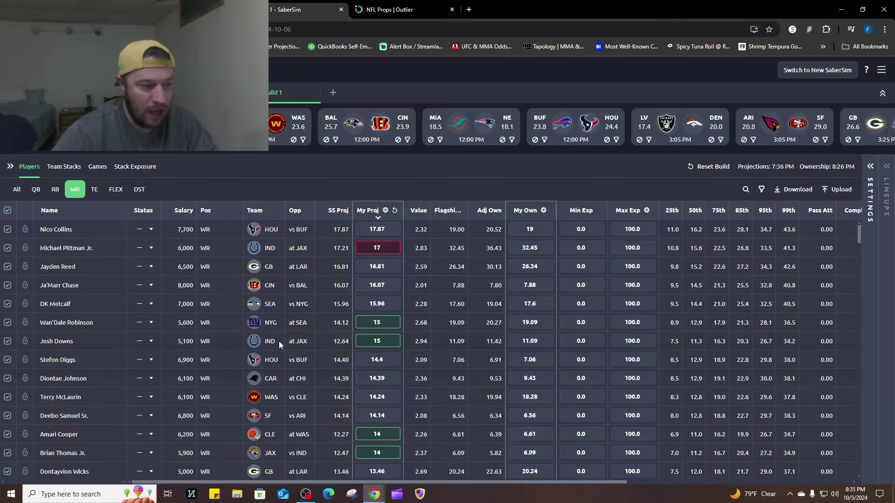
# - Set Ja'Marr Chase's My Proj to 16.15
pyautogui.click(383, 289)
pyautogui.write('16.15')
pyautogui.press('Return')
# - Filter SaberSim's tight ends to Cincinnati and list tight ends on DraftKings
pyautogui.click(96, 191)
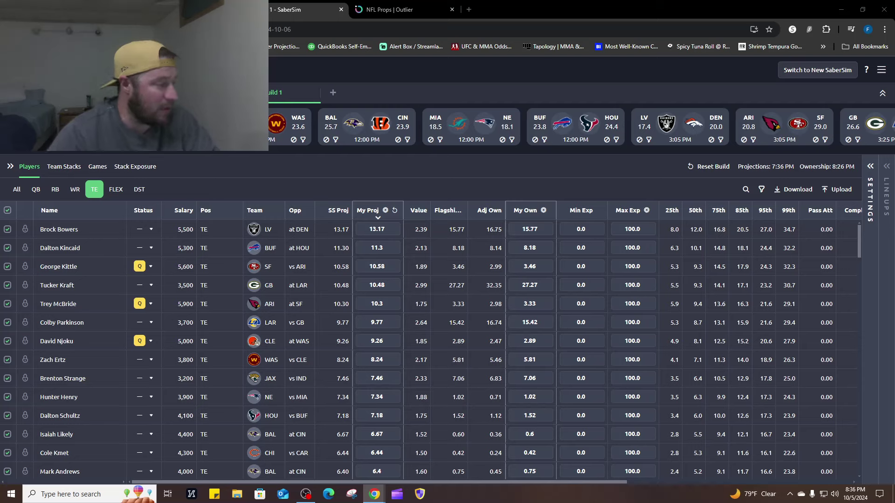
pyautogui.moveTo(201, 152); pyautogui.dragTo(292, 138)
pyautogui.click(290, 139)
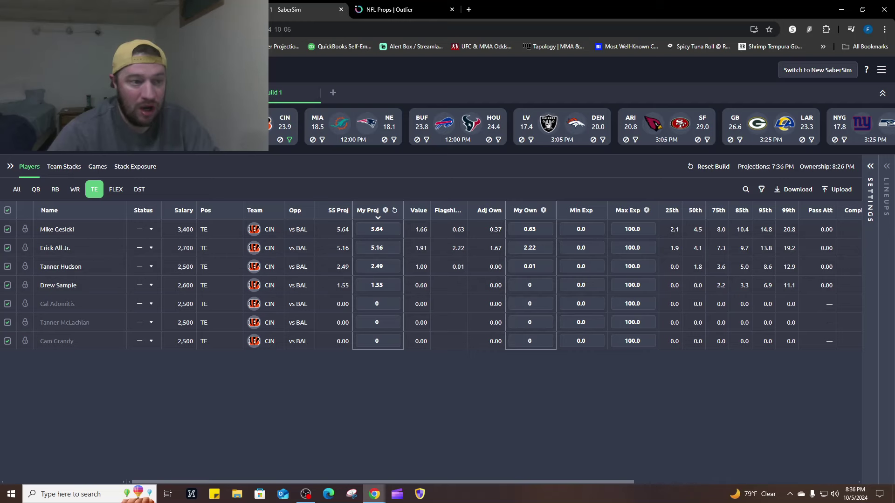
pyautogui.hotkey('ctrl', 'shift', 'Tab')
pyautogui.click(204, 242)
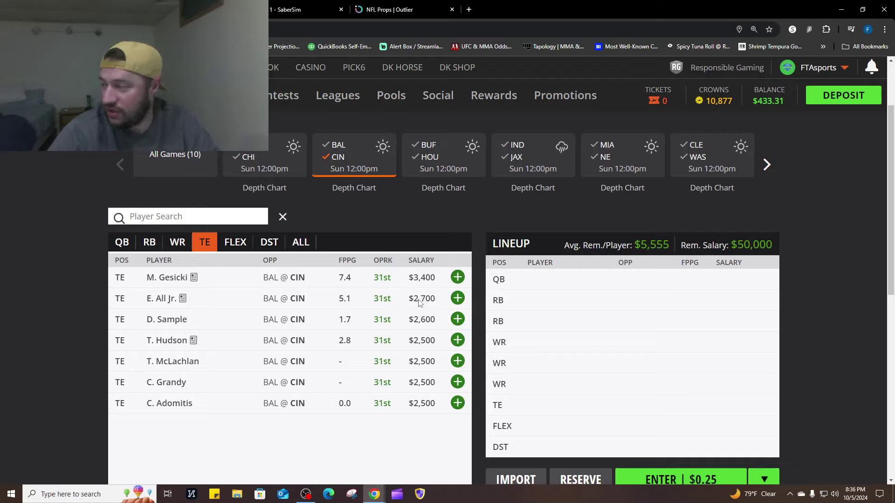
# - Review E. All Jr.'s game log on DraftKings
pyautogui.click(163, 299)
pyautogui.click(356, 191)
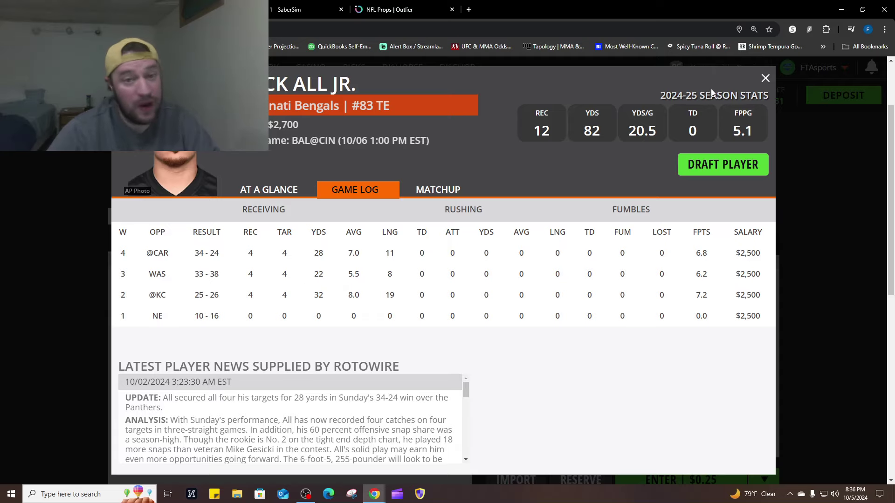
pyautogui.click(765, 77)
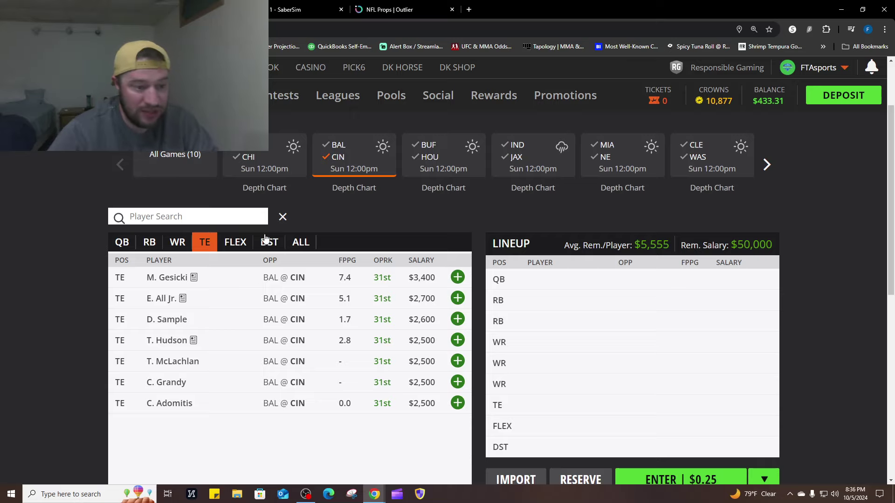
# - Switch the tight ends to IND @ JAX, check E. Engram's injury news, and return to SaberSim
pyautogui.click(330, 161)
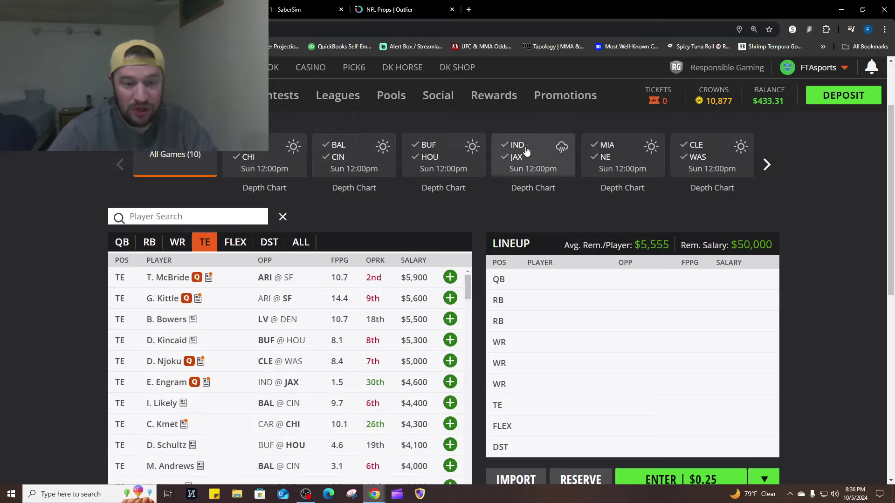
pyautogui.click(526, 154)
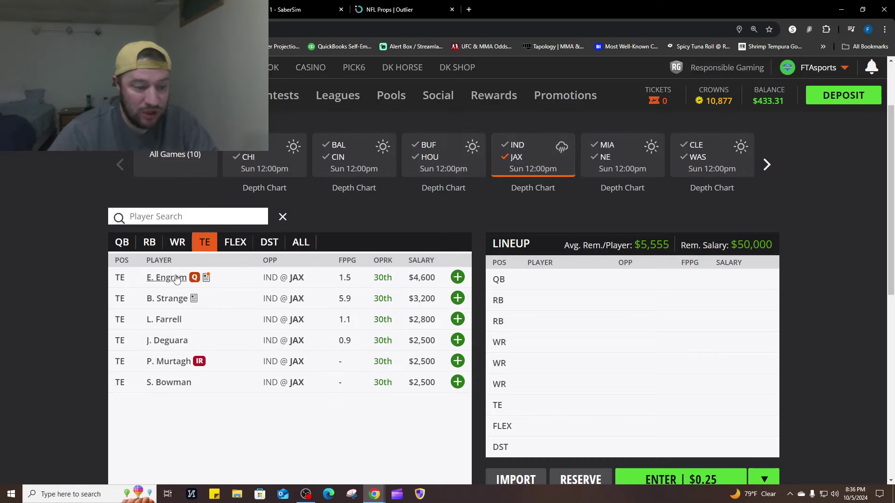
pyautogui.click(175, 277)
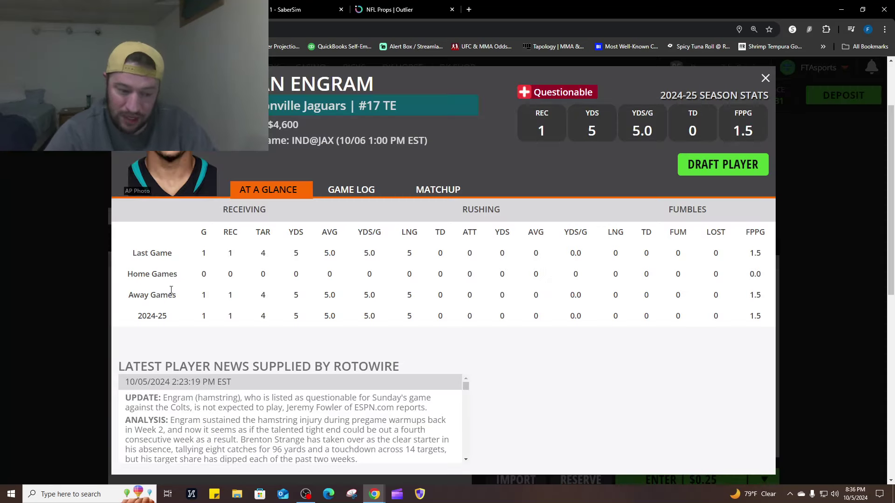
pyautogui.click(765, 78)
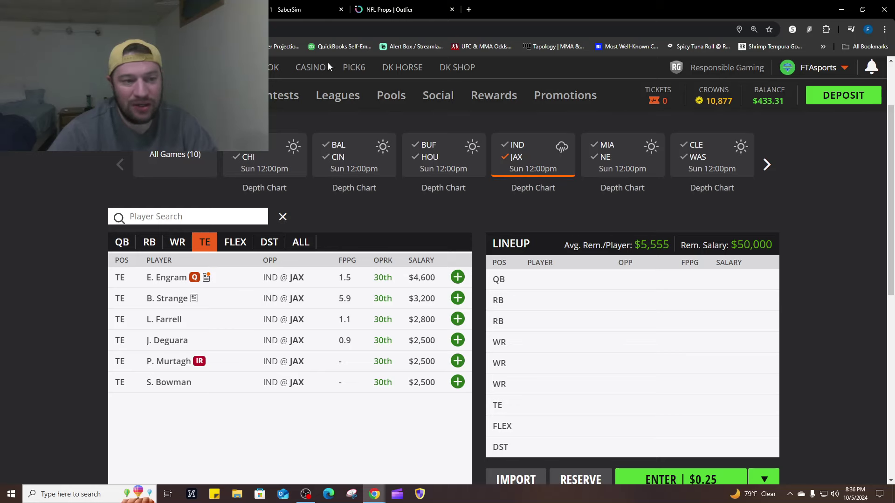
pyautogui.click(292, 13)
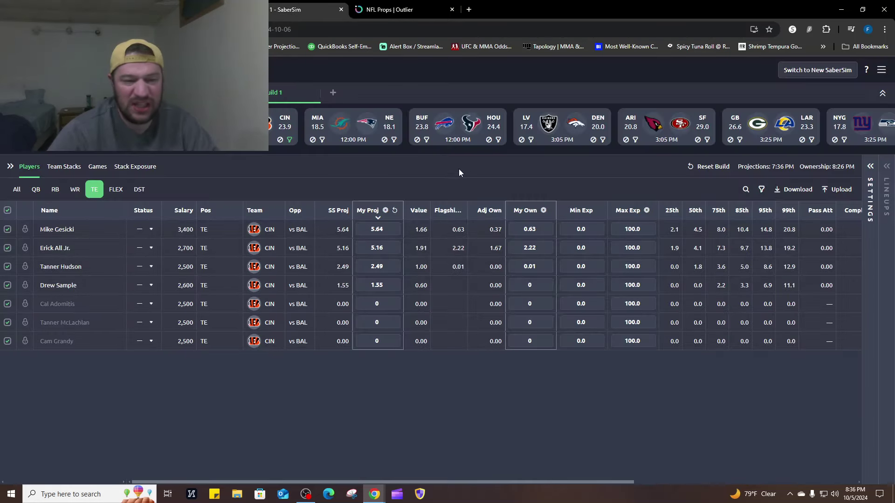
# - Show tight ends from every team and set Colby Parkinson and Dalton Kincaid to 12
pyautogui.click(289, 139)
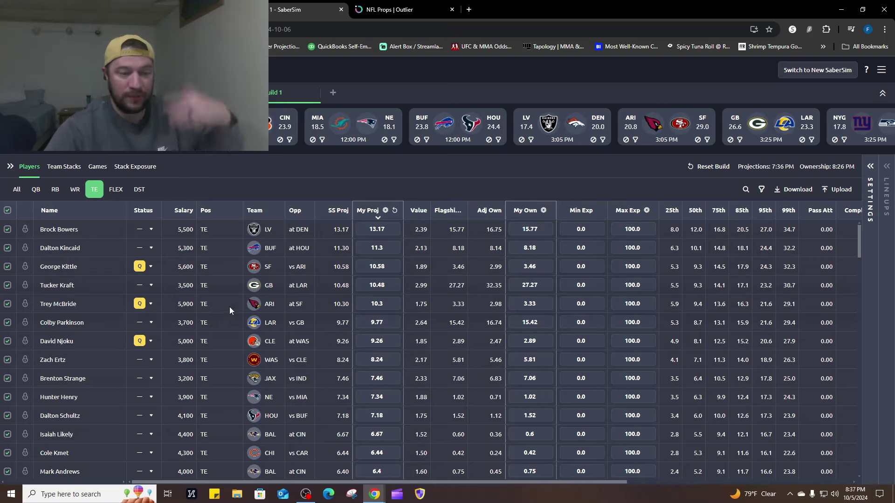
pyautogui.click(381, 324)
pyautogui.write('12')
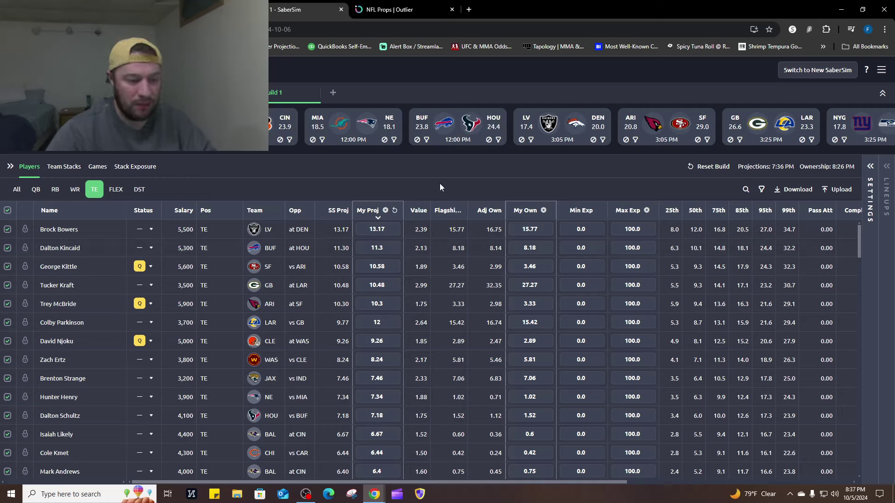
pyautogui.press('Return')
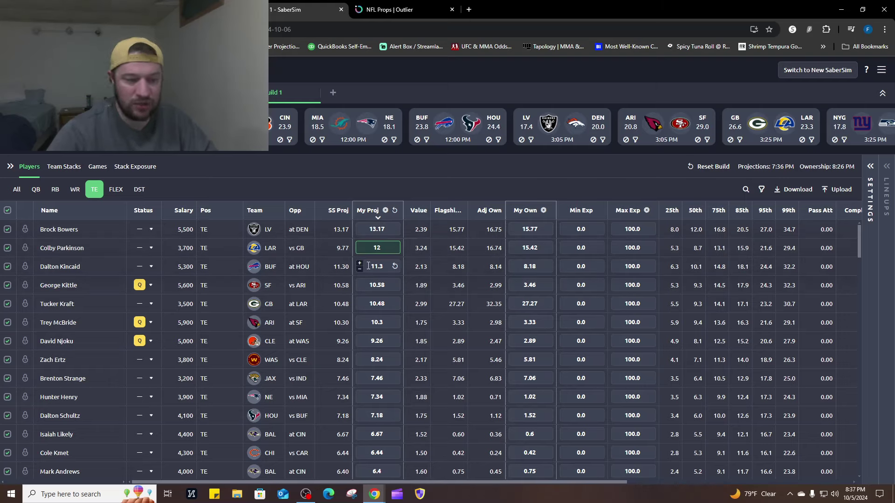
pyautogui.write('12')
pyautogui.press('Return')
# - Delete all existing lineup rules and save a new rule stacking at least 3 players from one team
pyautogui.click(871, 184)
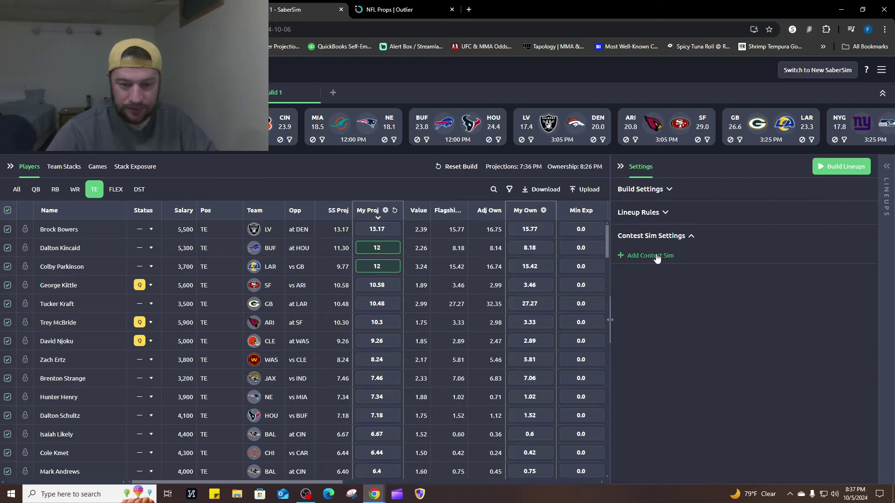
pyautogui.click(662, 215)
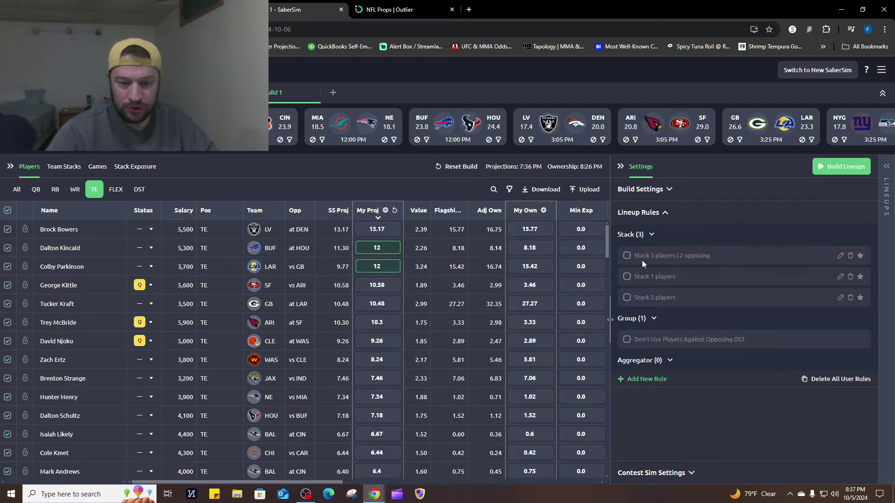
pyautogui.click(833, 387)
pyautogui.click(467, 298)
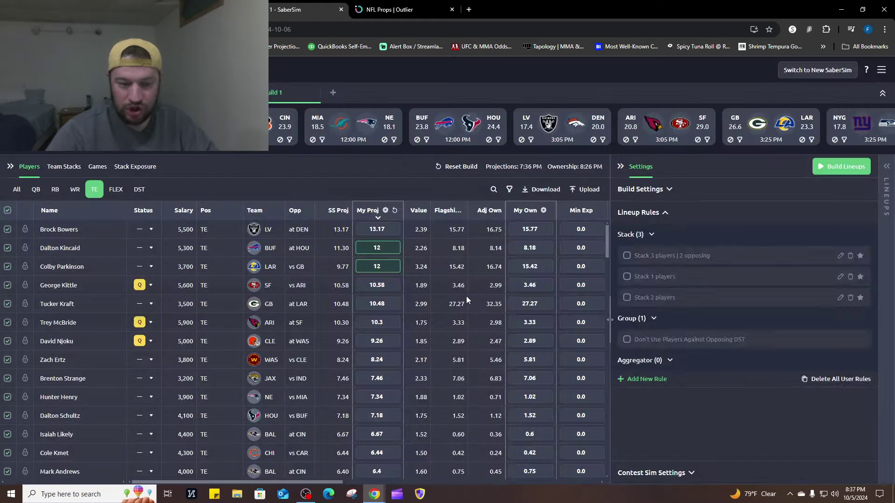
pyautogui.click(653, 319)
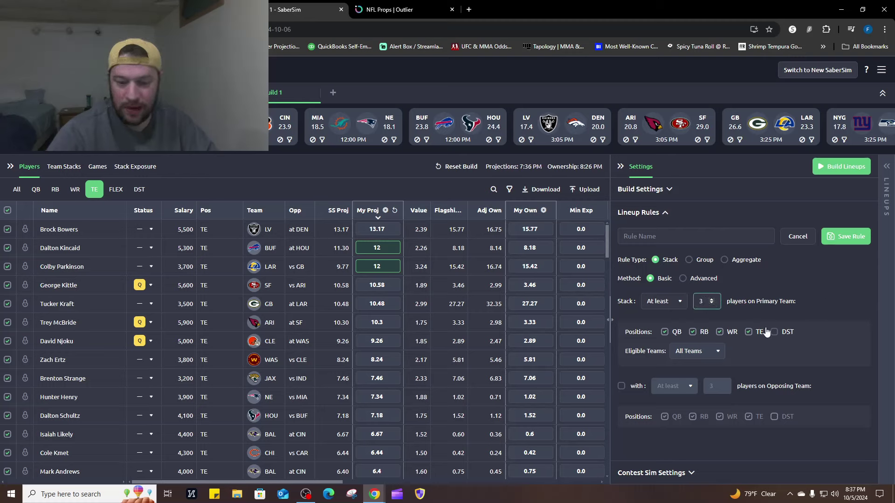
pyautogui.click(835, 238)
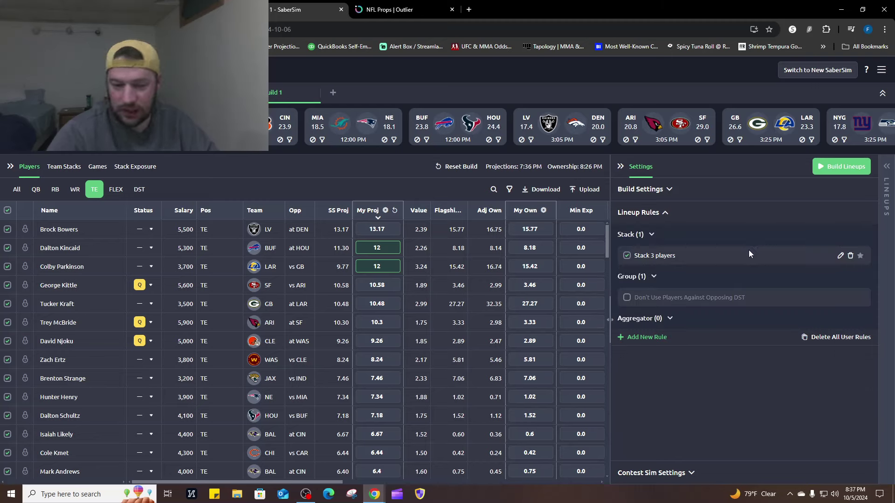
# - Set builds to 5000 lineups with entrants over 50,000
pyautogui.click(670, 190)
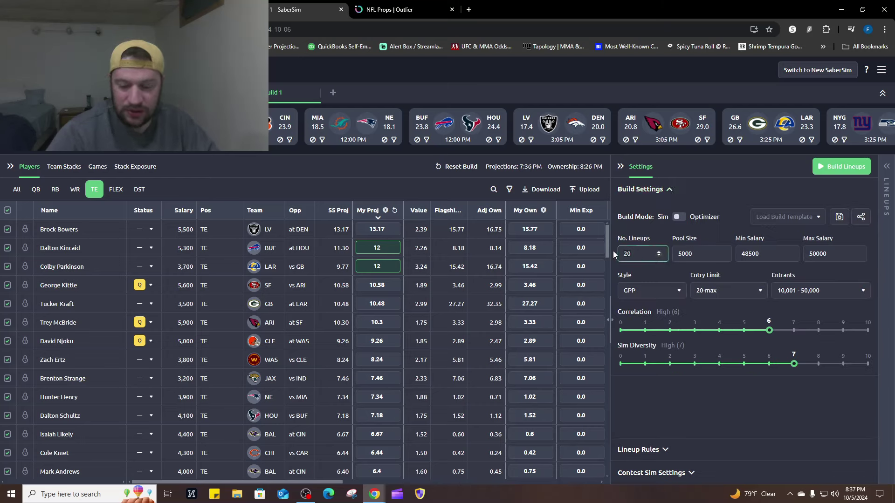
pyautogui.write('5000')
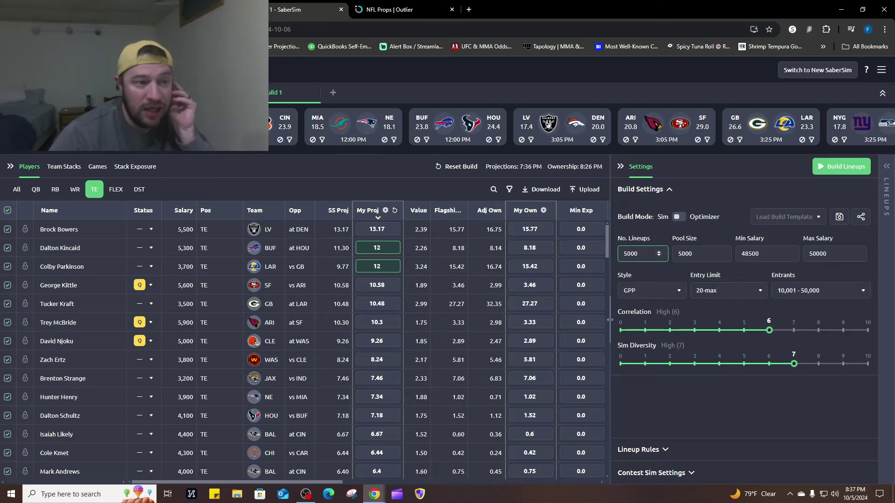
pyautogui.click(210, 9)
pyautogui.scroll(2, 359, 226)
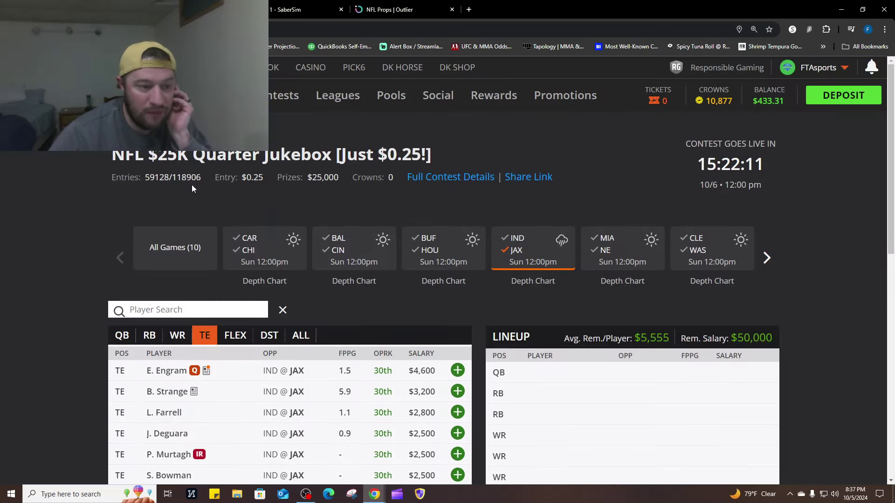
pyautogui.click(303, 10)
pyautogui.click(839, 290)
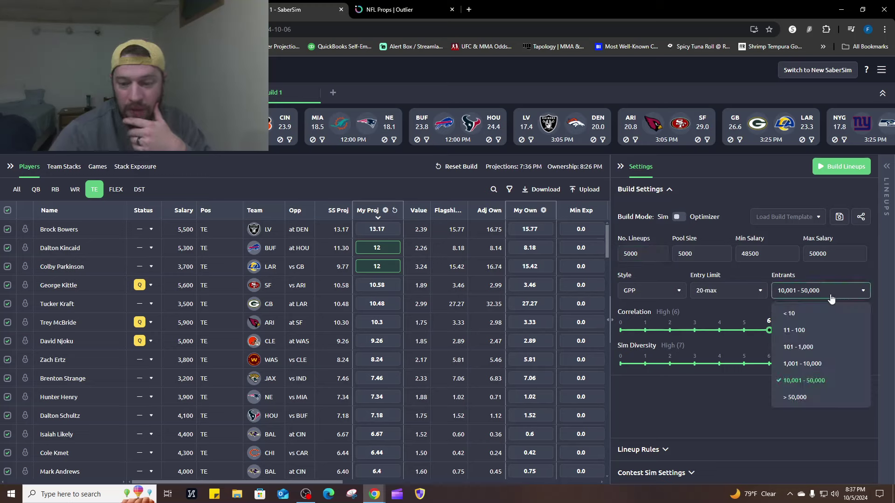
pyautogui.click(803, 396)
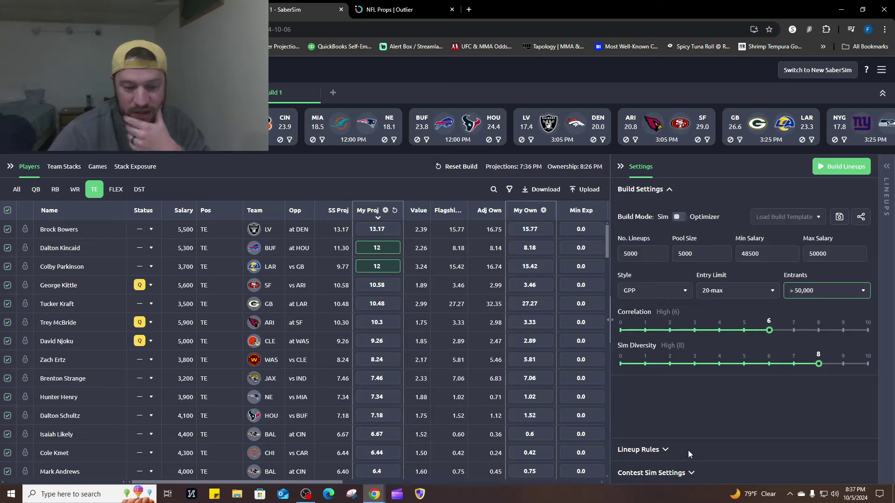
# - Add and save a Flagship MME contest sim using the NFL $25K Quarter Jukebox payout
pyautogui.click(684, 473)
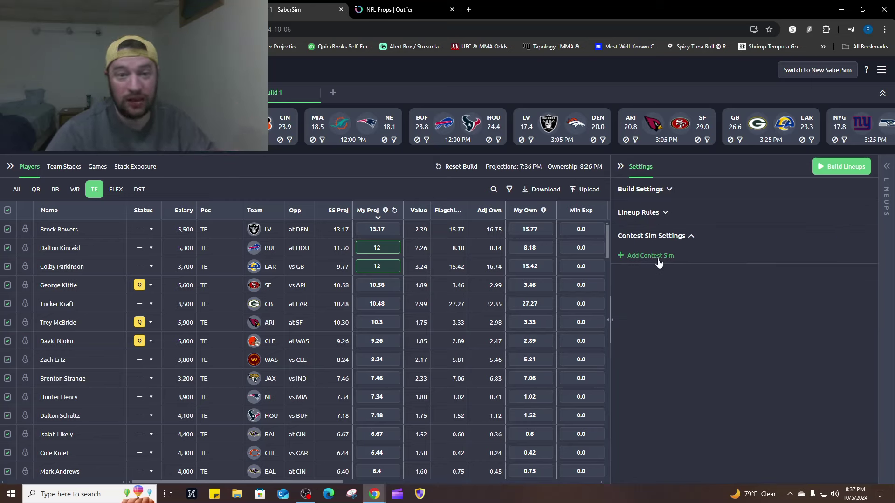
pyautogui.click(657, 257)
pyautogui.click(738, 316)
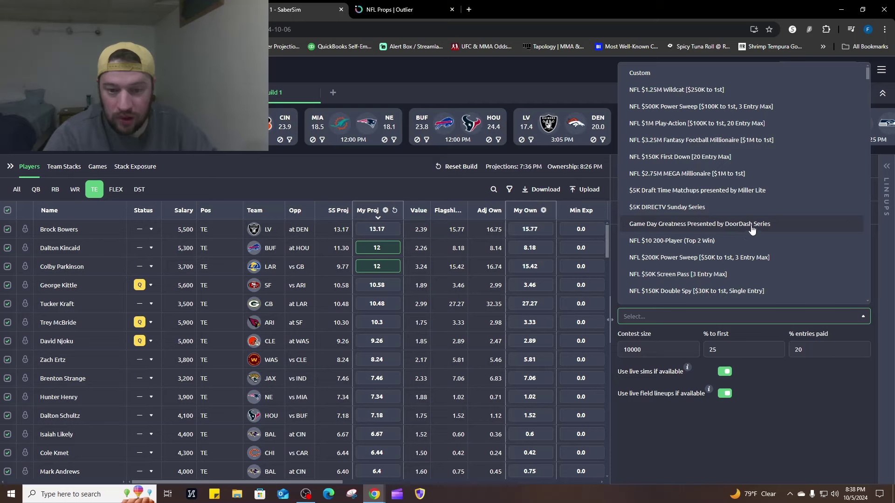
pyautogui.scroll(-3, 738, 178)
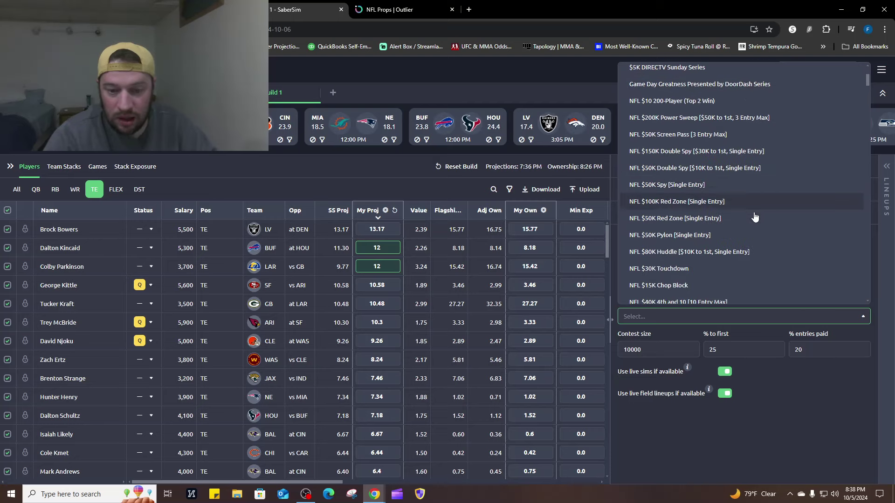
pyautogui.scroll(-3, 760, 253)
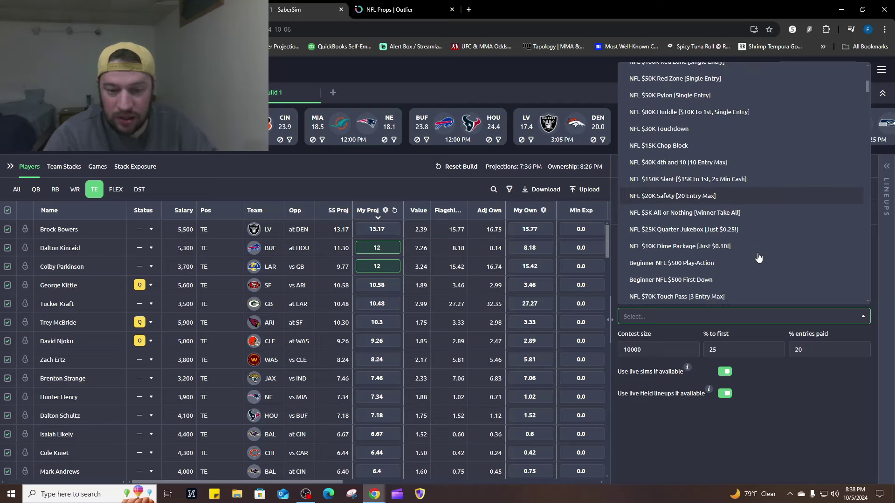
pyautogui.click(718, 232)
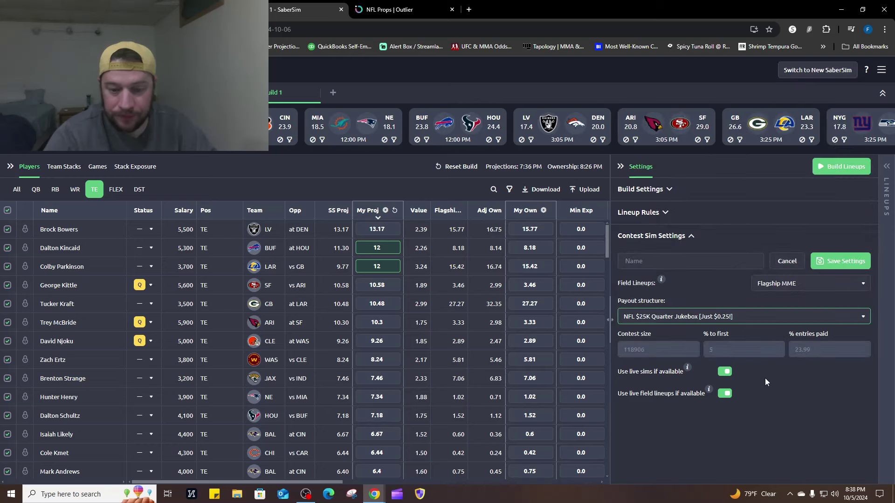
pyautogui.click(841, 264)
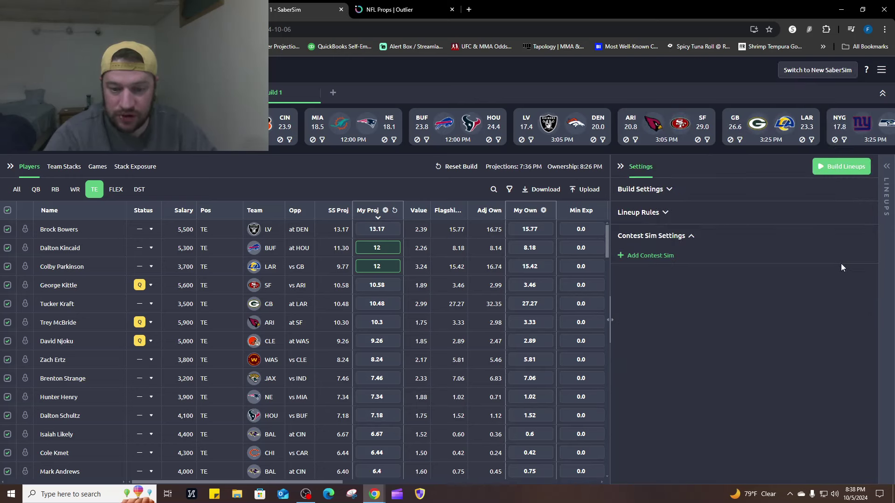
# - Build 5,000 lineups and review them, topped by a J. Flacco QB-plus-two stack at 120.5% sim ROI
pyautogui.click(842, 169)
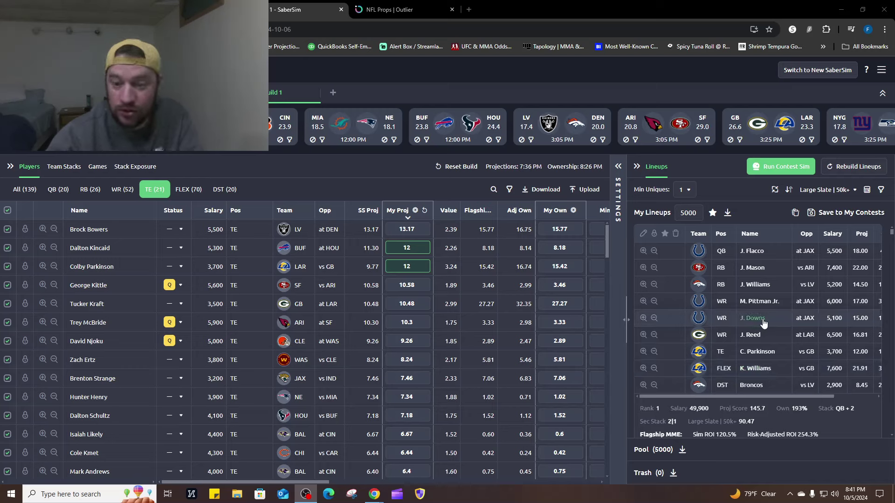
pyautogui.scroll(-2, 764, 322)
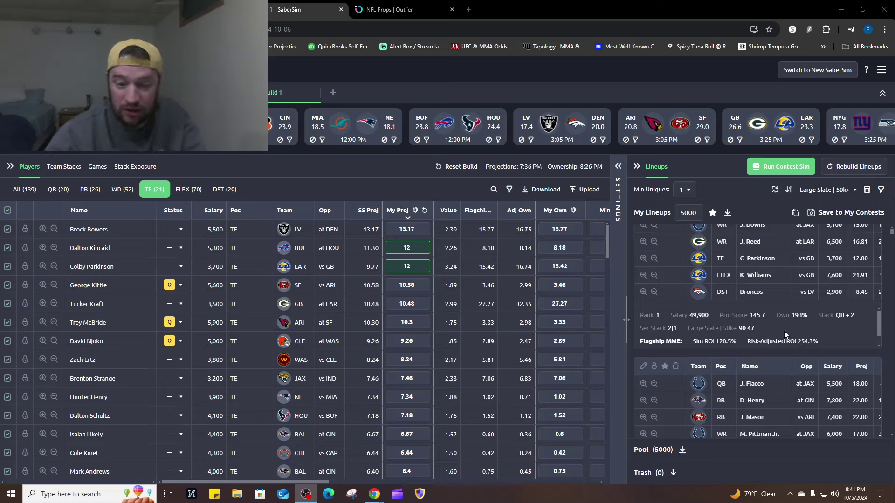
pyautogui.scroll(1, 783, 329)
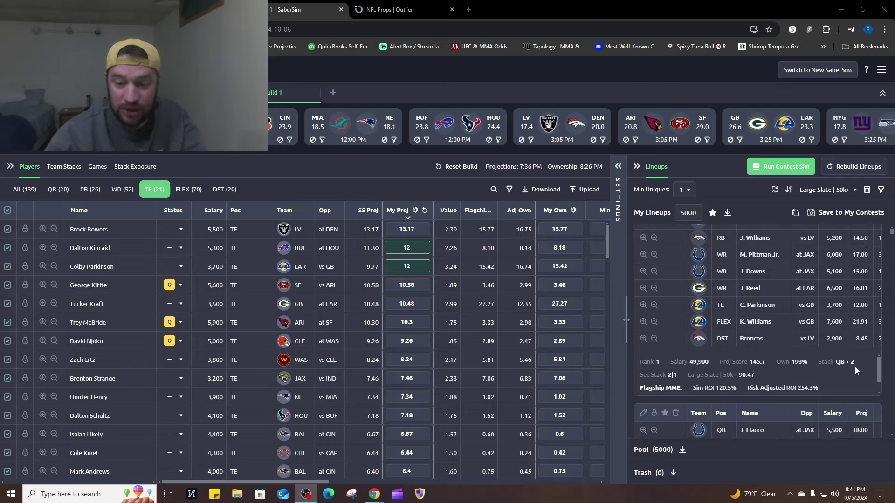
pyautogui.scroll(1, 726, 364)
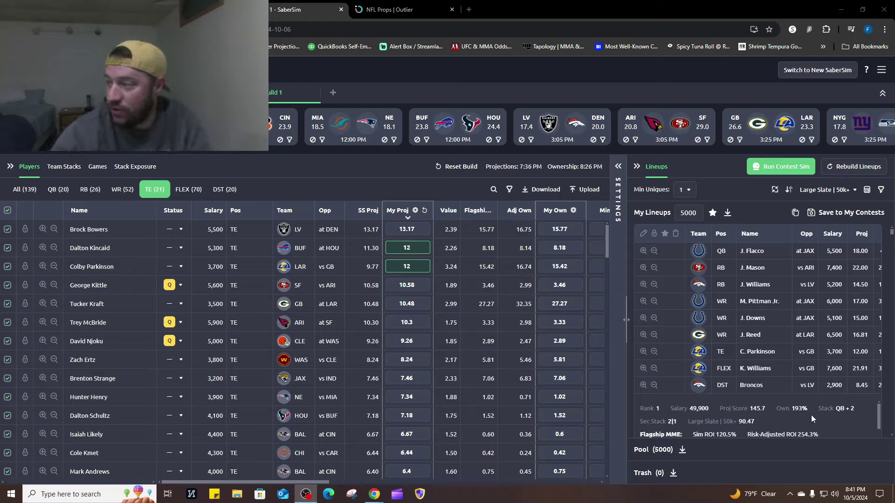
pyautogui.scroll(-1, 752, 418)
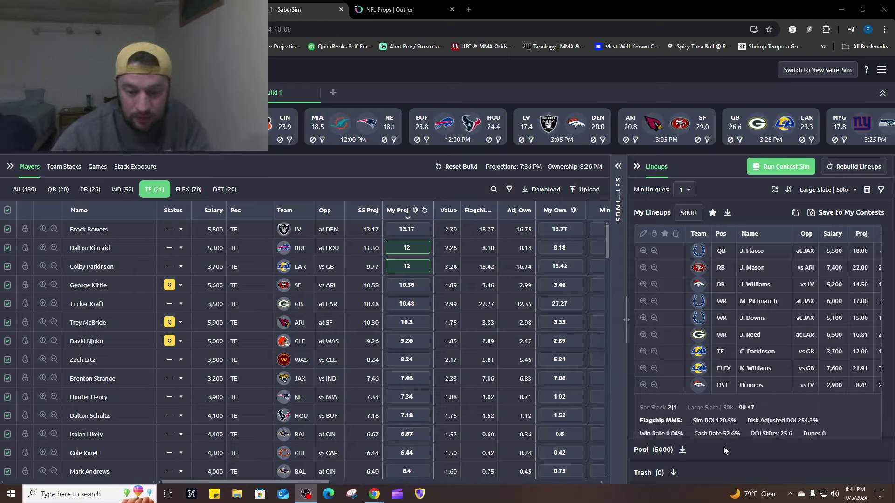
pyautogui.scroll(-4, 792, 368)
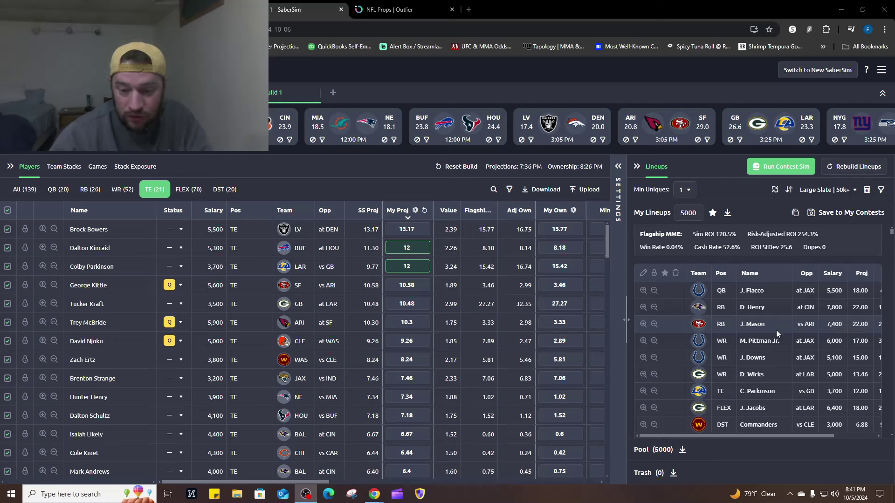
pyautogui.scroll(-4, 779, 331)
pyautogui.scroll(3, 786, 340)
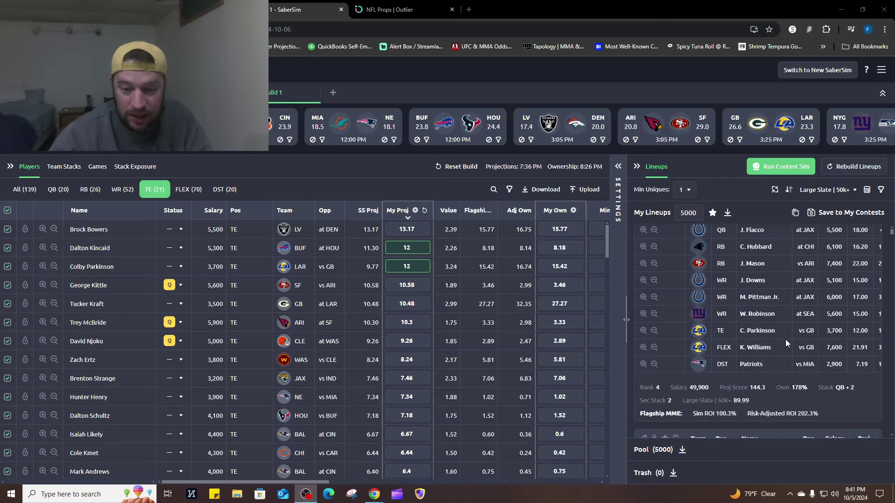
# - Scroll through the 670 Brock Purdy lineups, including his QB-plus-two stack at 81.7% sim ROI
pyautogui.scroll(-5, 785, 345)
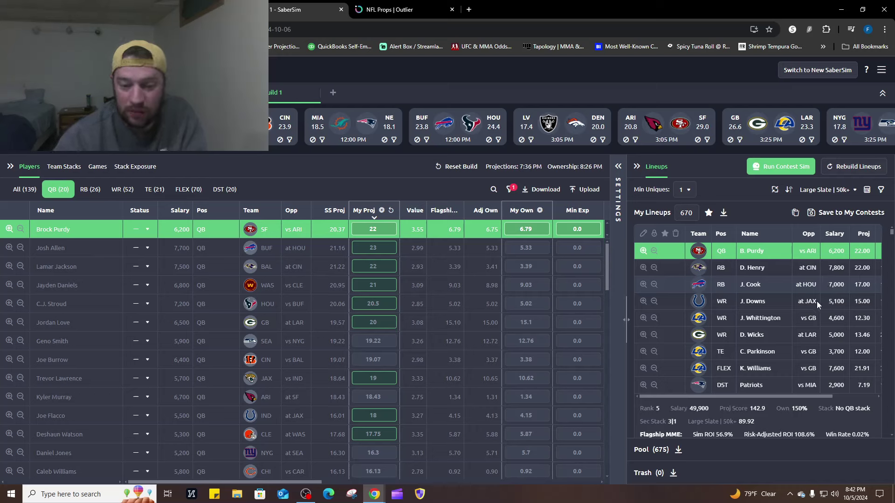
pyautogui.scroll(-3, 820, 303)
pyautogui.scroll(2, 799, 336)
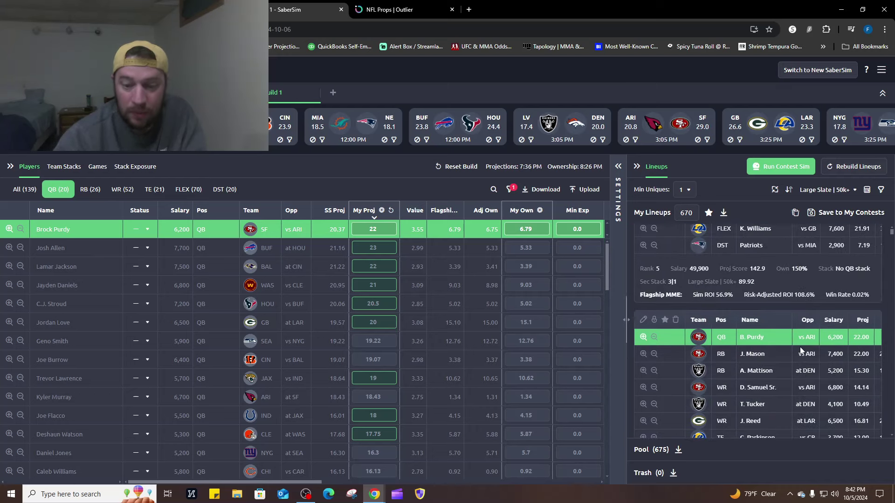
pyautogui.scroll(-2, 800, 346)
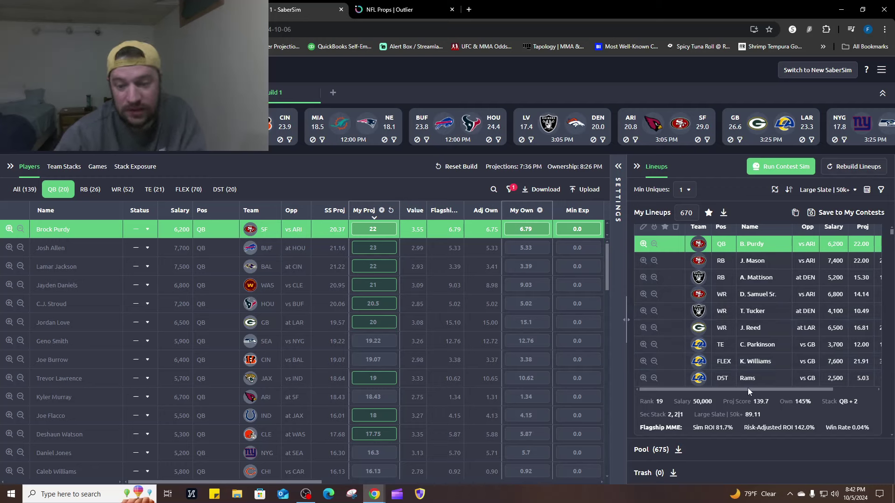
pyautogui.scroll(-3, 753, 330)
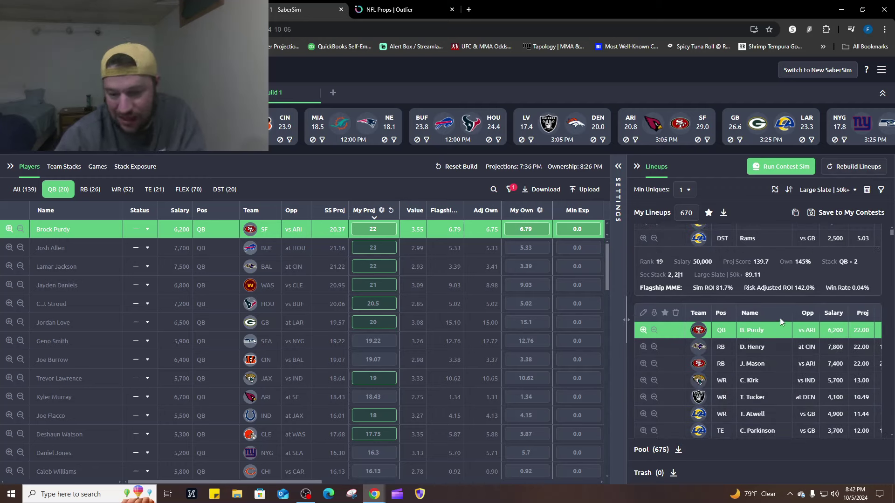
pyautogui.scroll(-1, 772, 311)
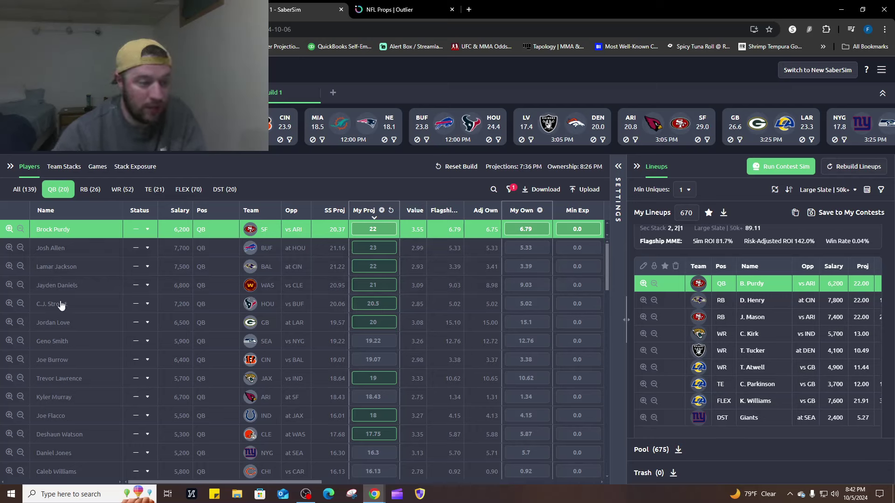
# - Swap the Purdy filter for Josh Allen's 158 lineups, then detach the DraftKings contest page into its own window
pyautogui.click(41, 279)
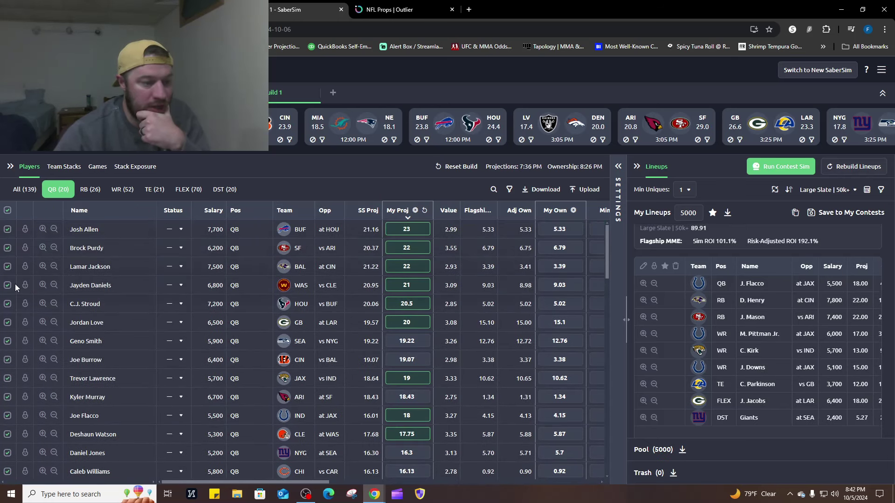
pyautogui.click(42, 230)
pyautogui.scroll(-5, 832, 383)
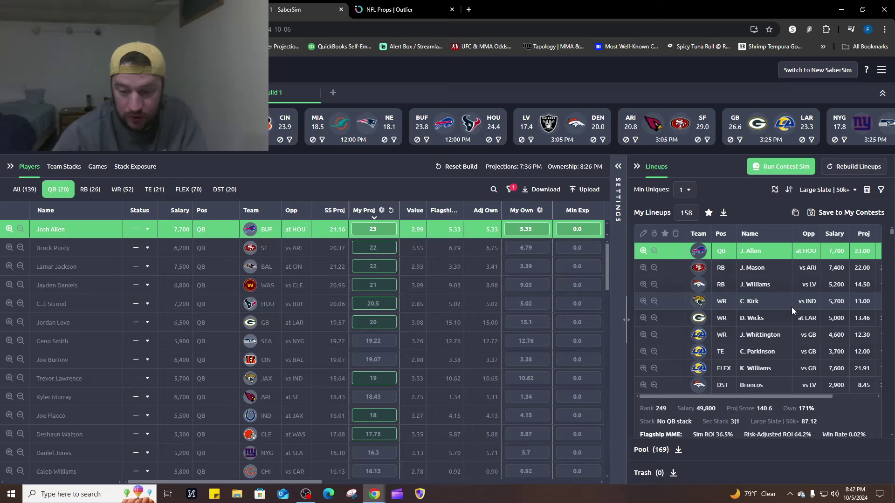
pyautogui.scroll(-2, 792, 306)
pyautogui.scroll(-1, 791, 307)
pyautogui.scroll(-6, 797, 356)
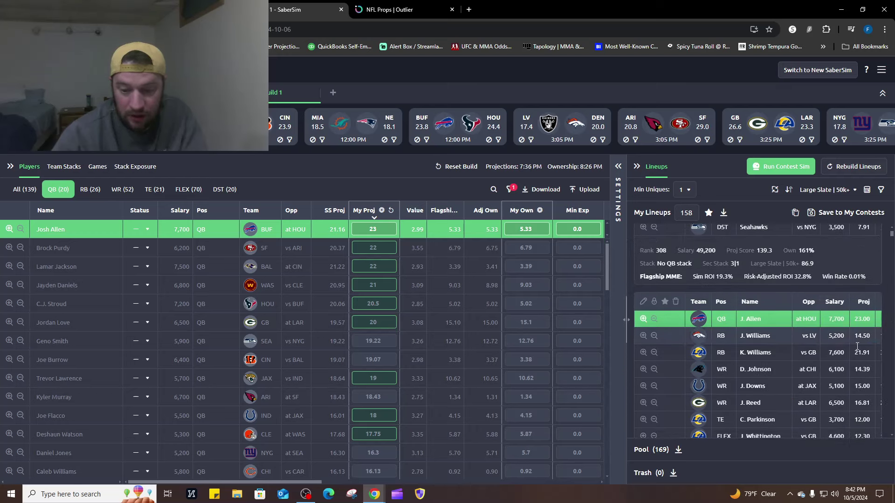
pyautogui.scroll(-5, 856, 346)
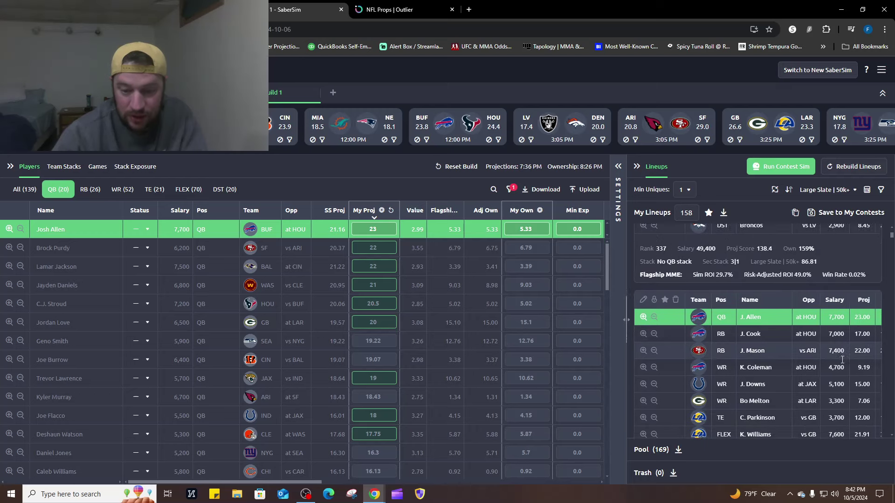
pyautogui.scroll(-2, 842, 359)
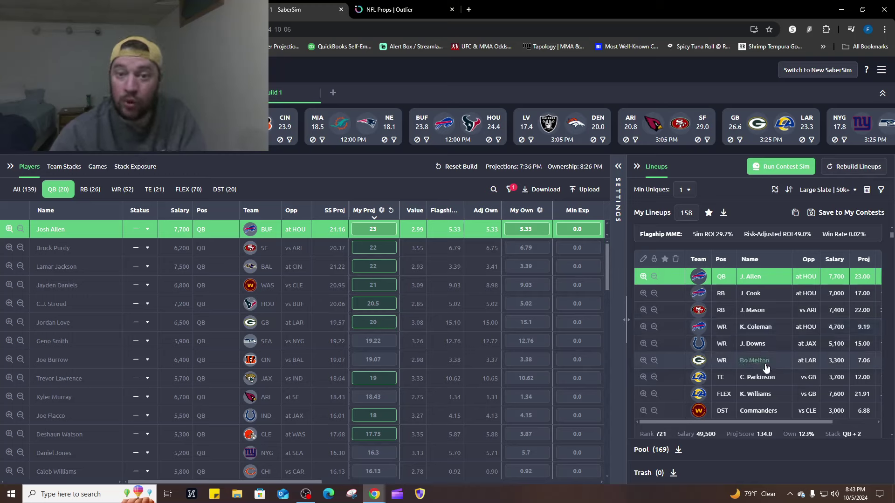
pyautogui.hotkey('ctrl', 'shift', 'Tab')
pyautogui.moveTo(182, 10)
pyautogui.mouseDown()
pyautogui.moveTo(182, 101)
pyautogui.moveTo(182, 10)
pyautogui.mouseUp()
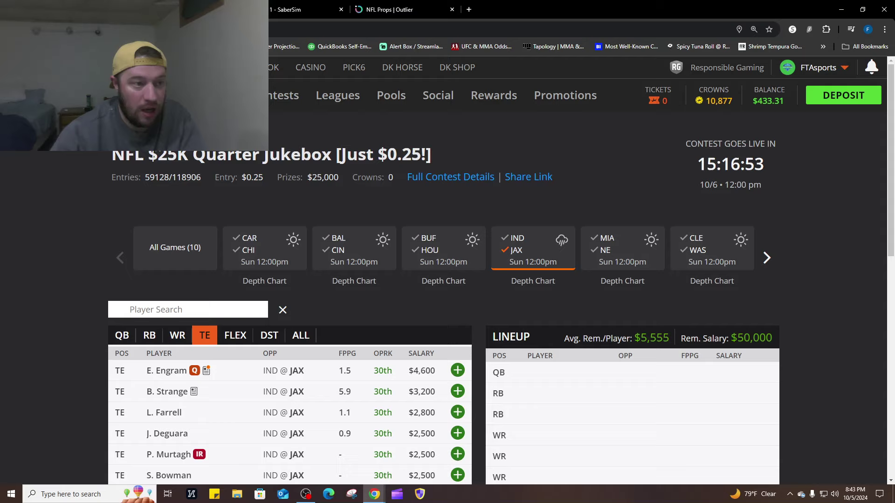
# - Limit the DraftKings player pool to wide receivers from the GB @ LAR game
pyautogui.click(515, 255)
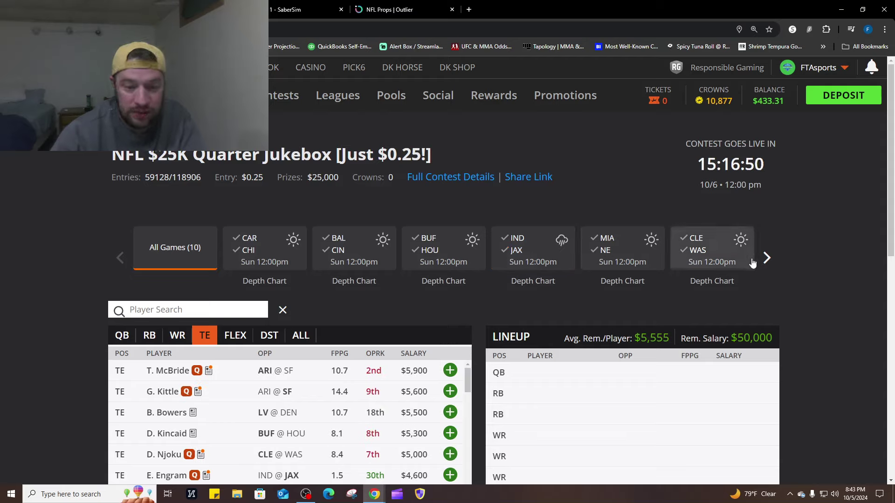
pyautogui.click(766, 259)
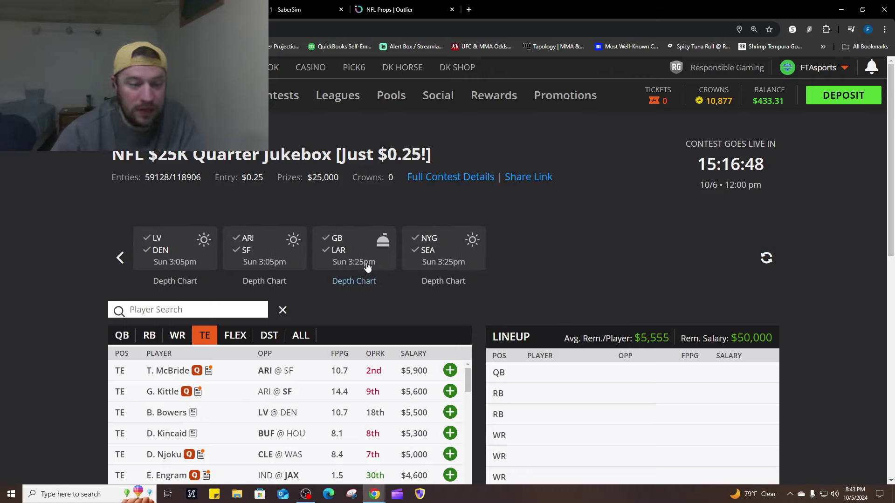
pyautogui.click(337, 242)
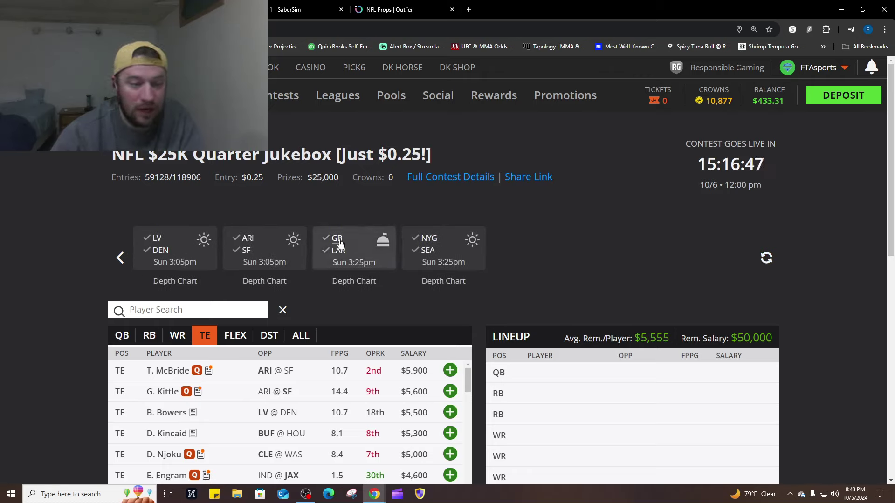
pyautogui.click(181, 335)
pyautogui.scroll(-3, 60, 309)
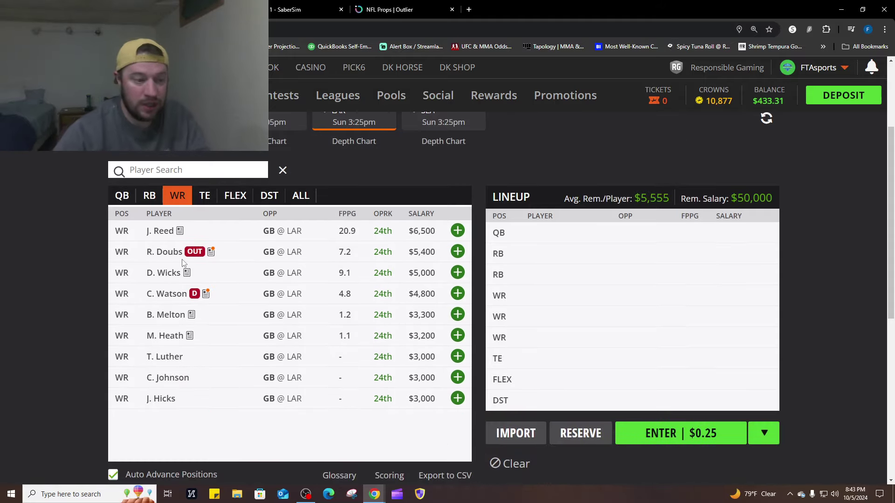
pyautogui.click(185, 273)
pyautogui.click(365, 191)
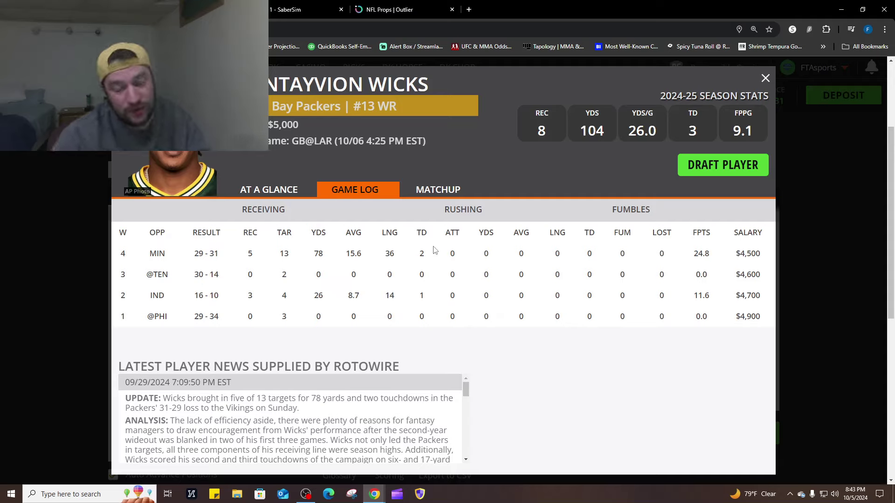
pyautogui.click(765, 79)
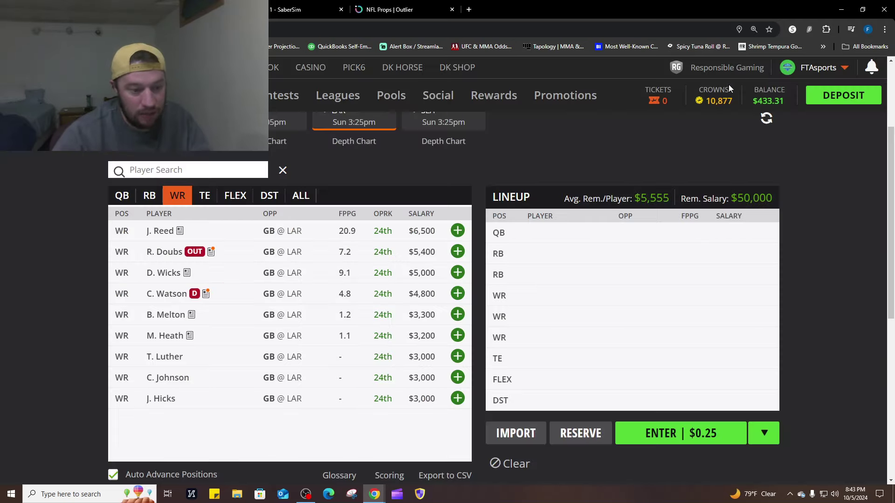
pyautogui.click(166, 317)
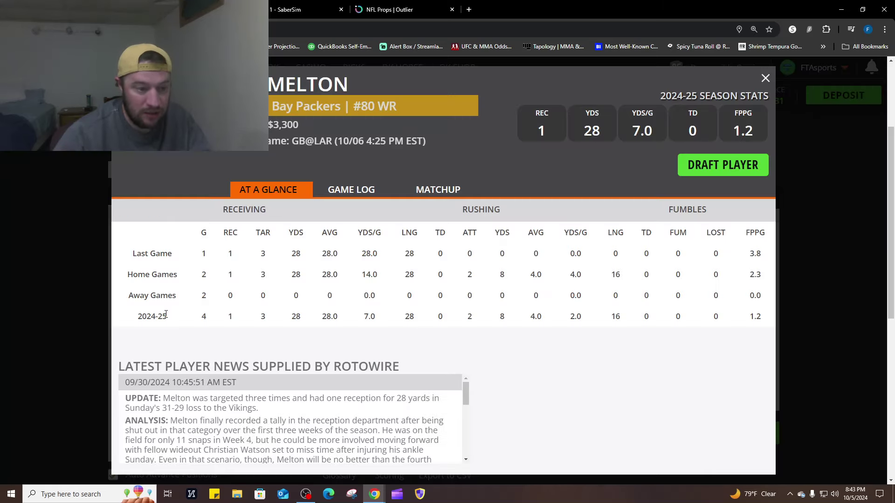
pyautogui.click(355, 191)
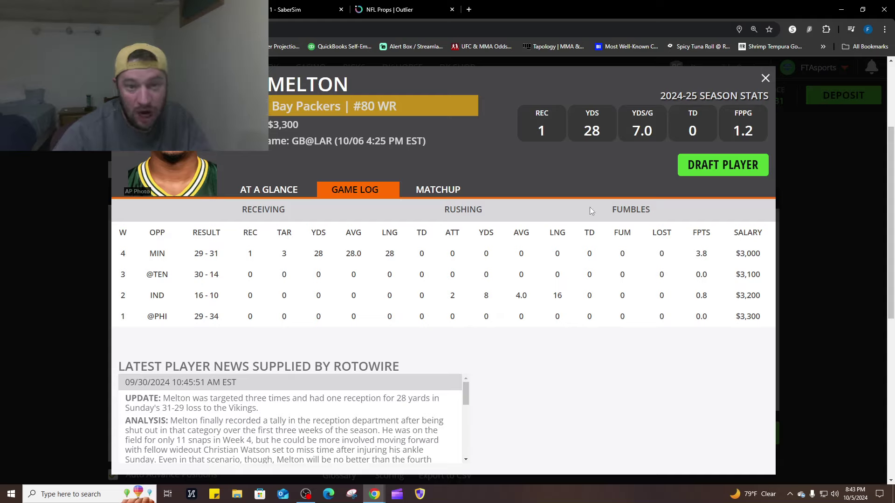
pyautogui.click(765, 78)
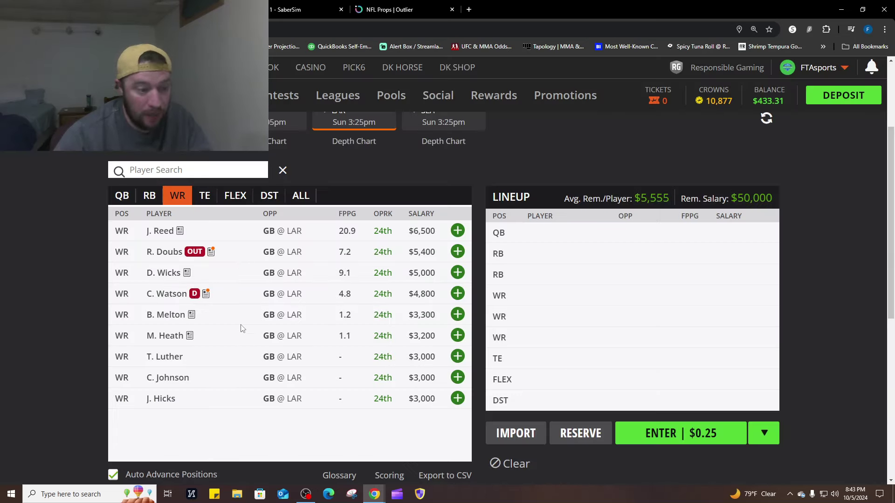
pyautogui.click(164, 337)
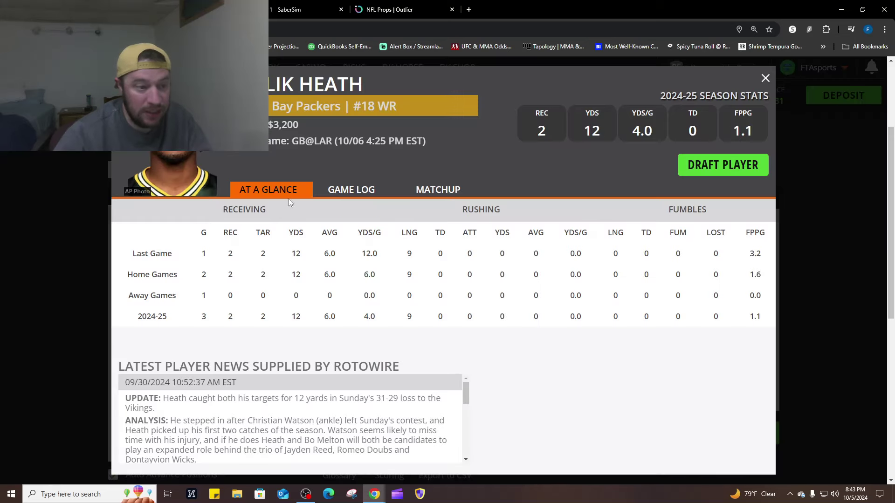
pyautogui.click(338, 191)
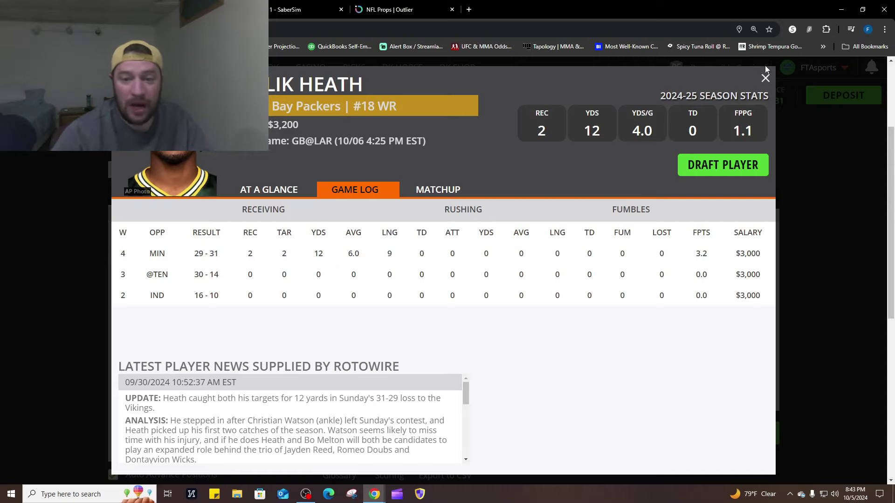
pyautogui.click(766, 79)
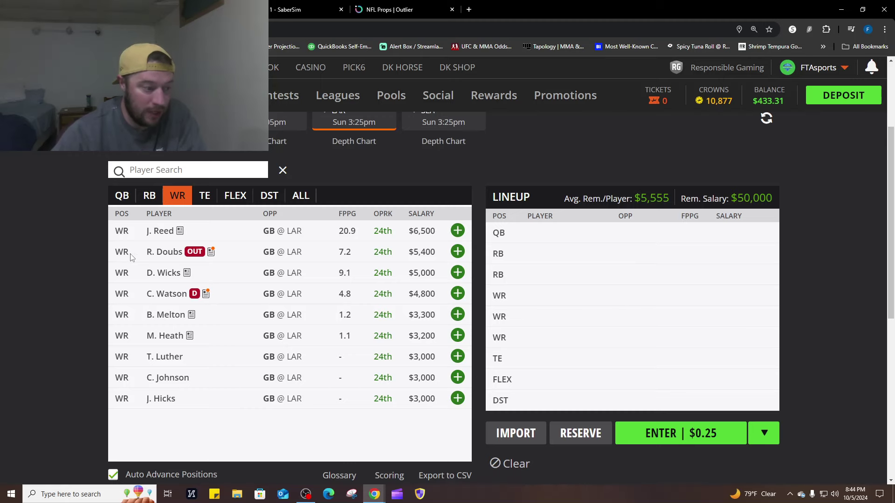
# - Check the next J. Allen lineup with C. Hubbard and J. Mason in SaberSim, then return to DraftKings
pyautogui.click(290, 13)
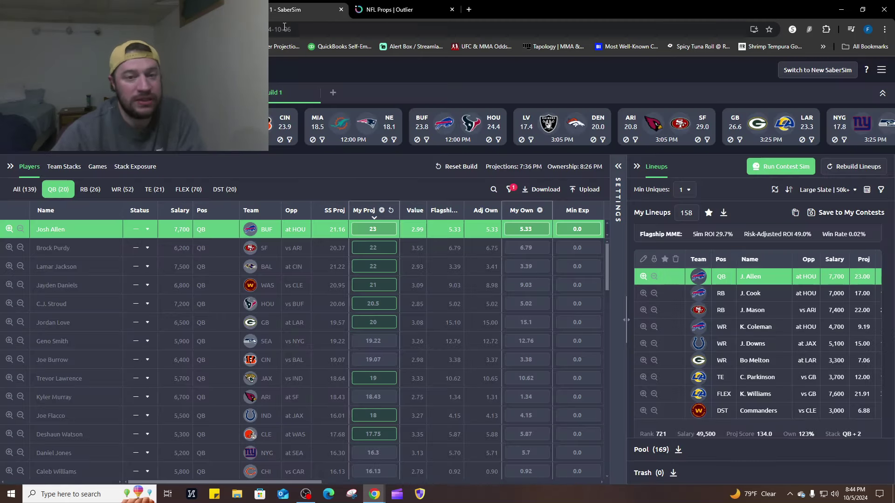
pyautogui.scroll(-3, 703, 361)
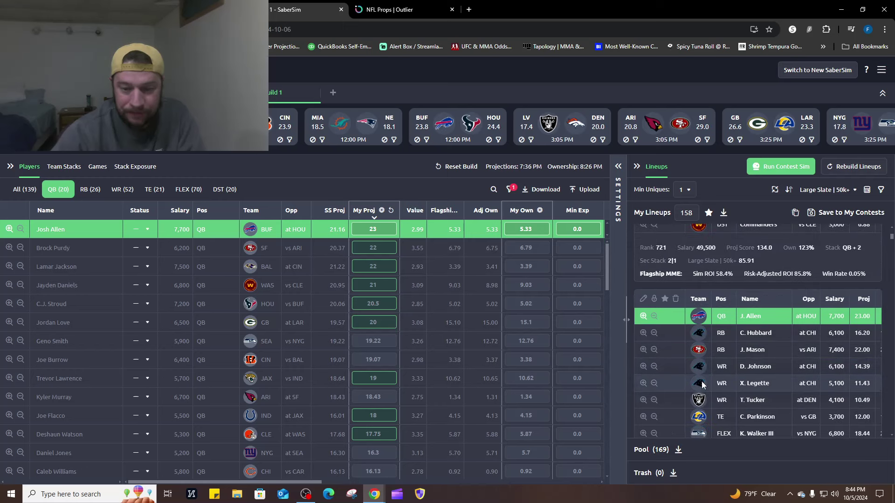
pyautogui.scroll(-1, 641, 379)
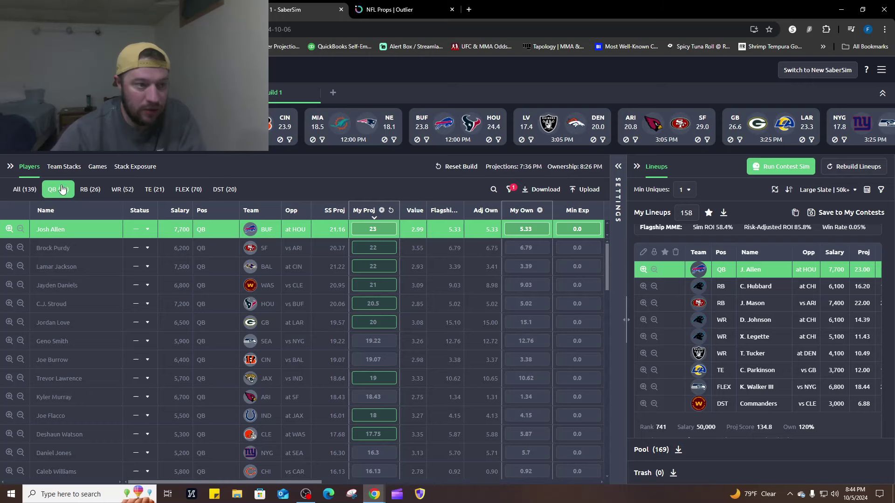
pyautogui.click(210, 9)
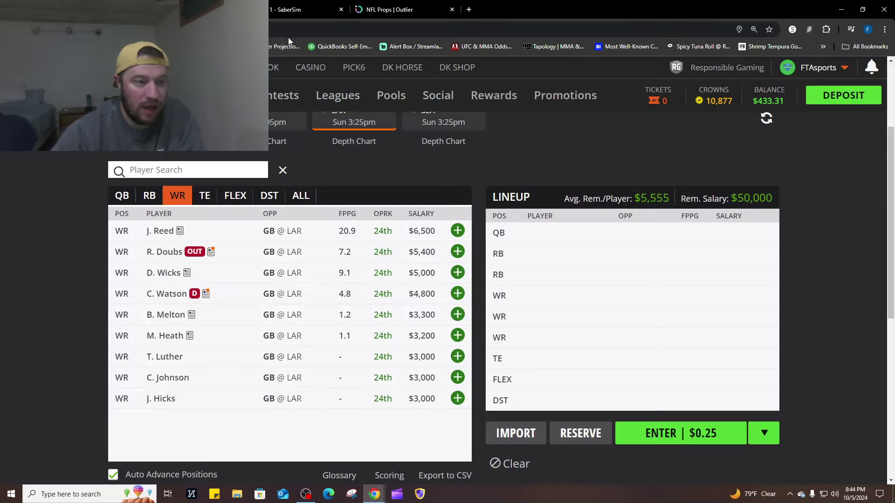
# - List quarterbacks from All Games (10) and scroll the list, led by J. Allen at $7,700
pyautogui.click(124, 196)
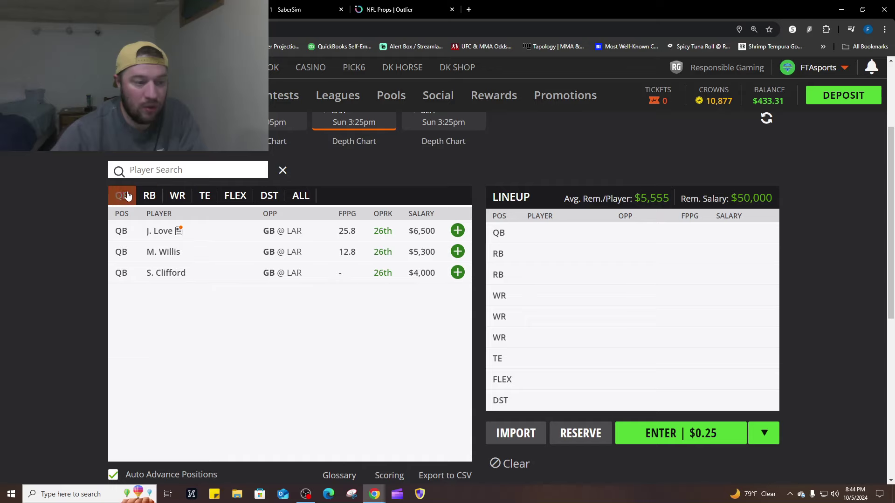
pyautogui.scroll(2, 250, 172)
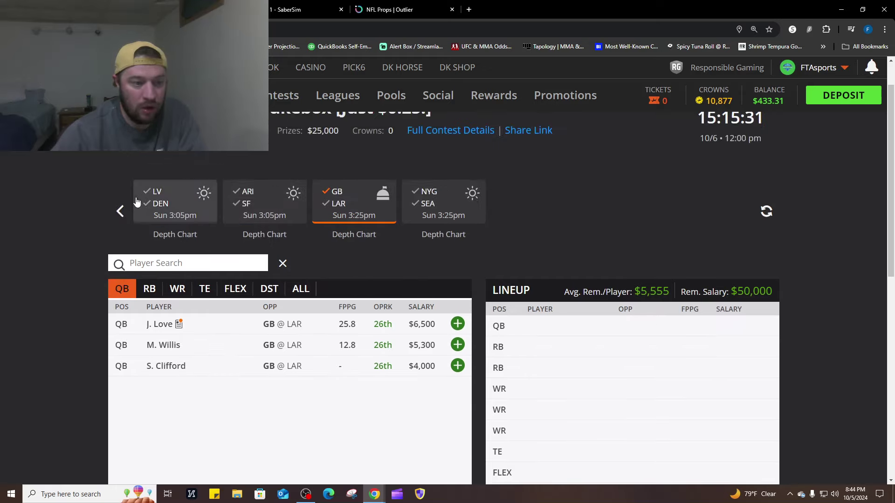
pyautogui.click(123, 203)
pyautogui.click(169, 208)
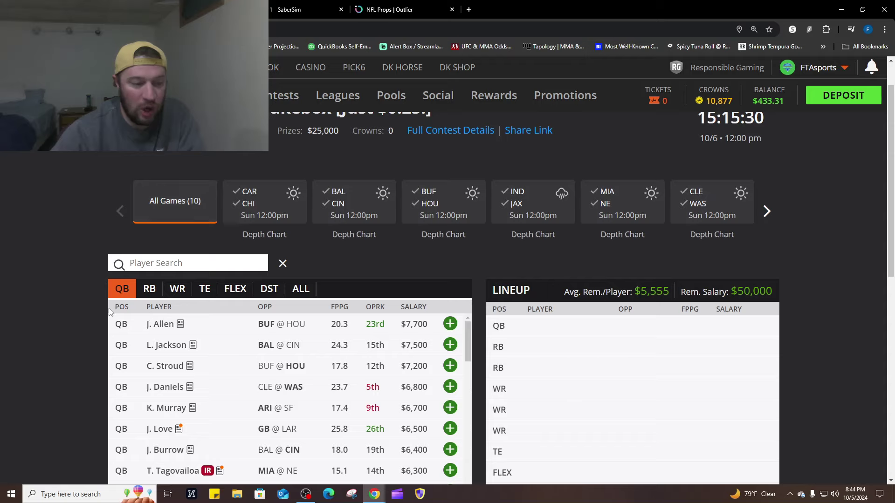
pyautogui.scroll(-3, 169, 208)
pyautogui.scroll(-5, 345, 315)
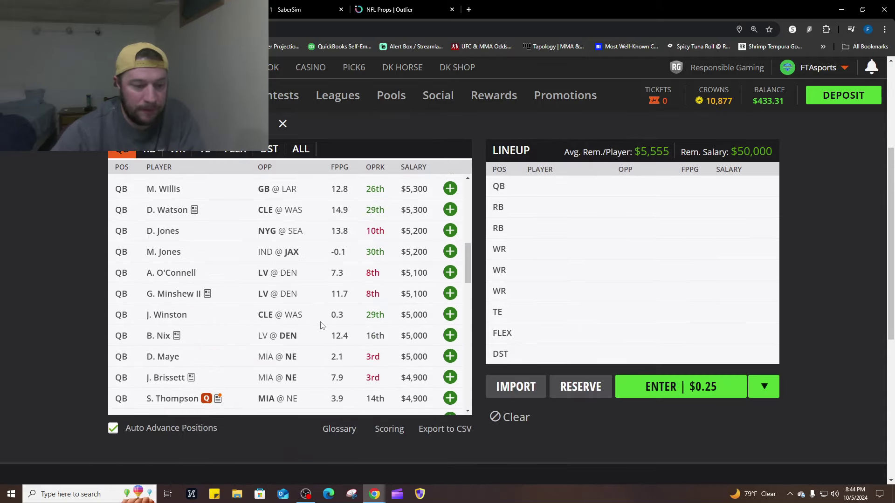
pyautogui.scroll(1, 199, 269)
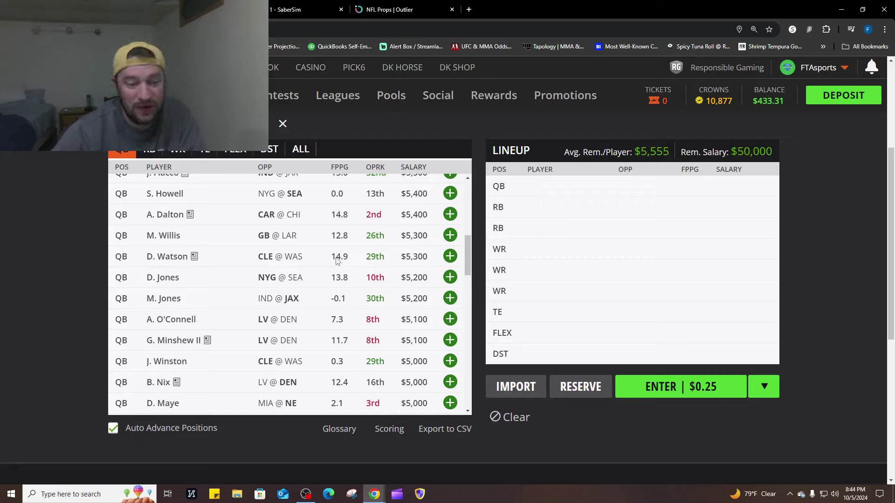
pyautogui.scroll(1, 232, 288)
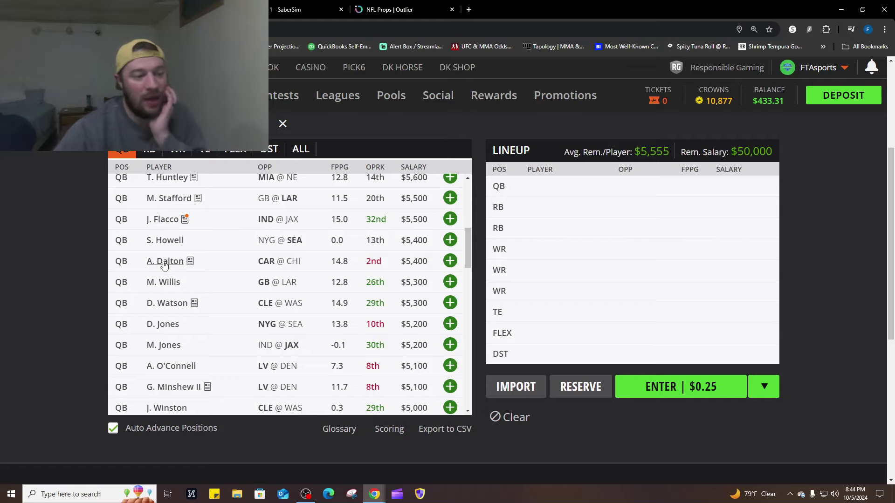
pyautogui.scroll(1, 171, 260)
pyautogui.scroll(1, 170, 260)
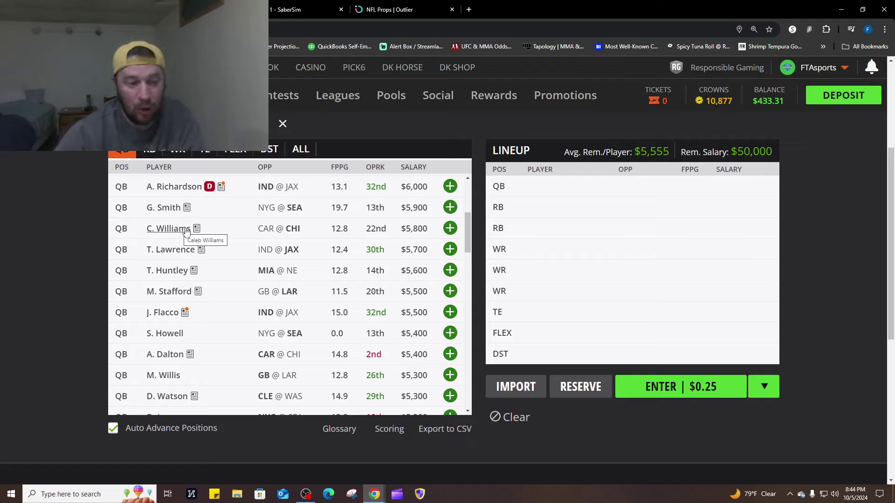
pyautogui.scroll(3, 226, 310)
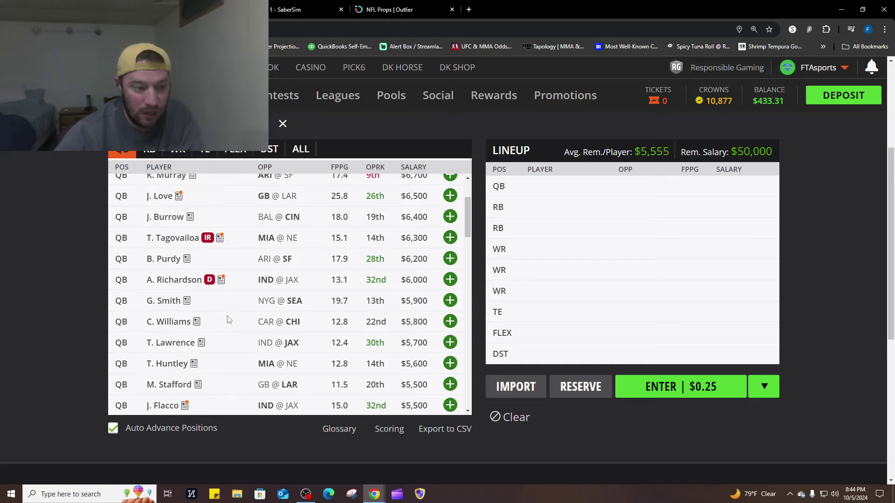
pyautogui.scroll(1, 228, 321)
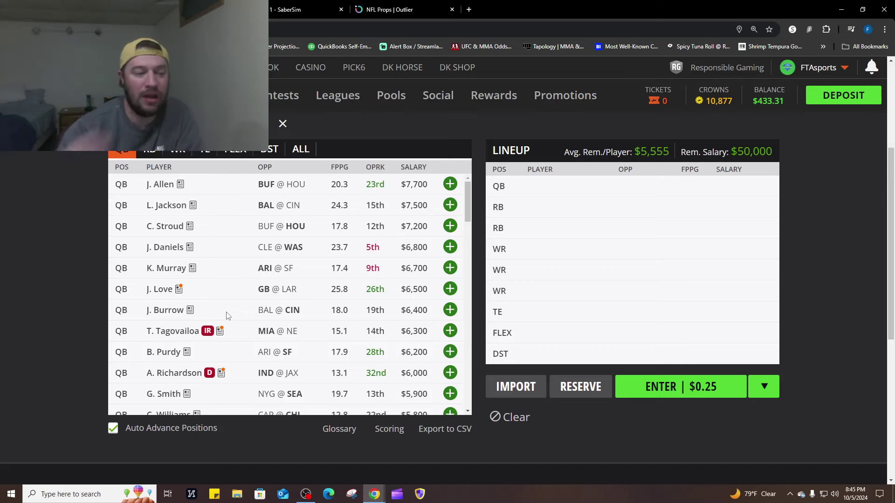
# - Check Kyler Murray's game log, marking his 266 passing yards against LAR, then close his card
pyautogui.click(170, 269)
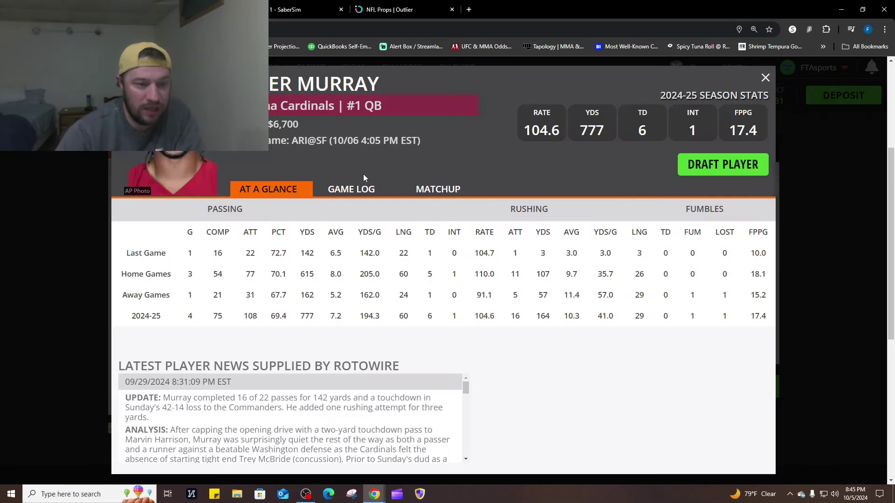
pyautogui.click(364, 190)
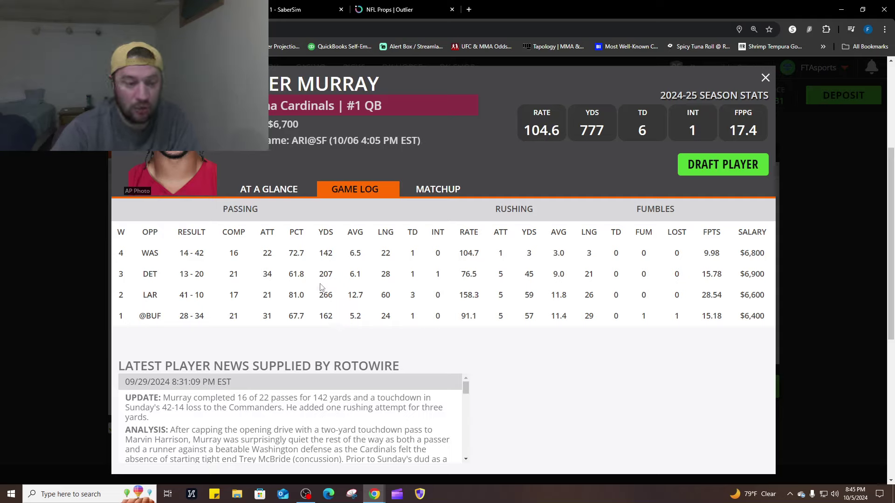
pyautogui.moveTo(339, 297); pyautogui.dragTo(319, 298)
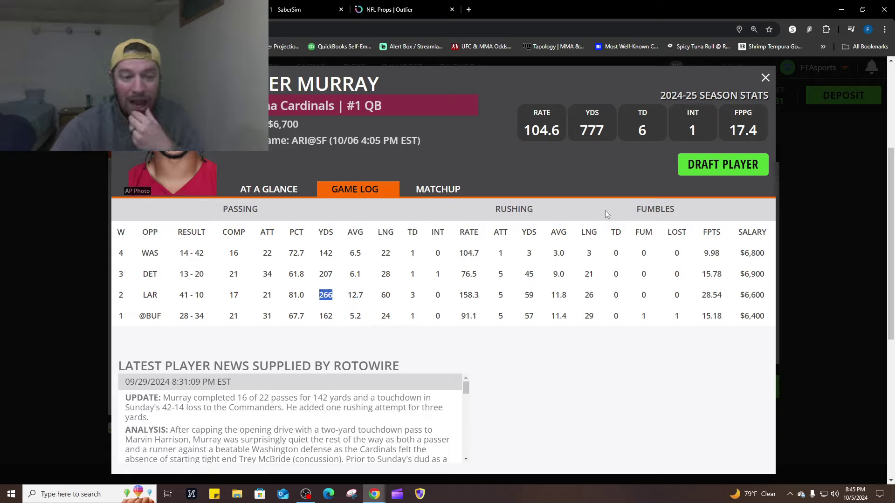
pyautogui.click(765, 78)
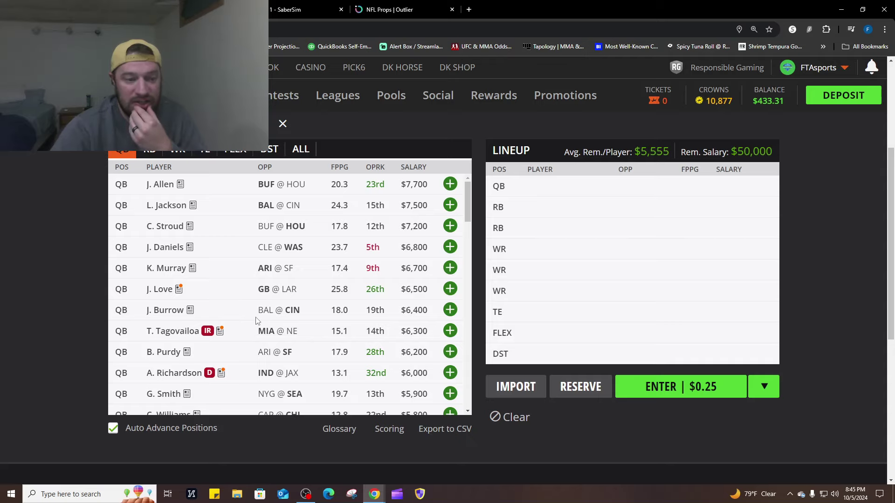
pyautogui.scroll(1, 254, 322)
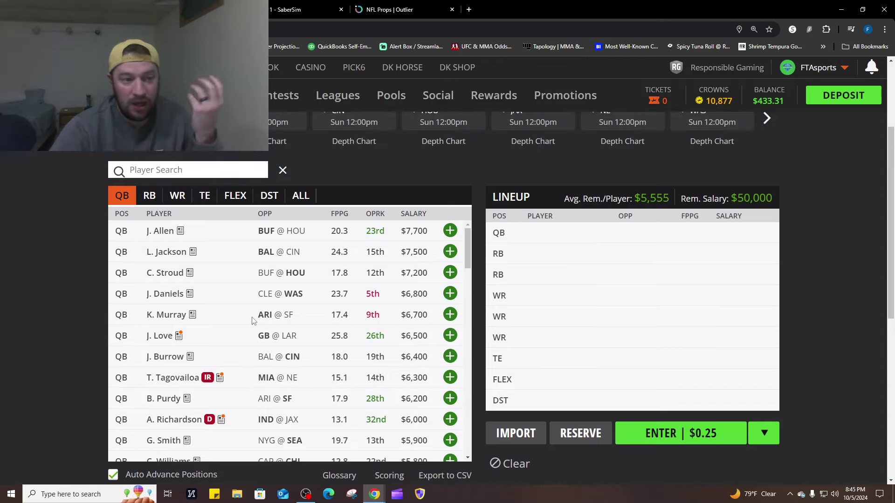